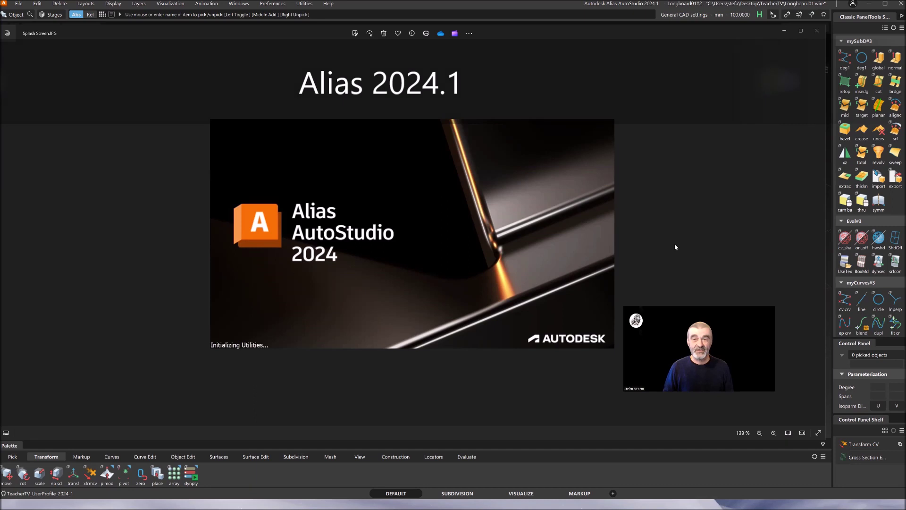
# Examine the longboard reference picture stable_diffusion_01.png and the finished longboard model from several angles.
pyautogui.click(819, 235)
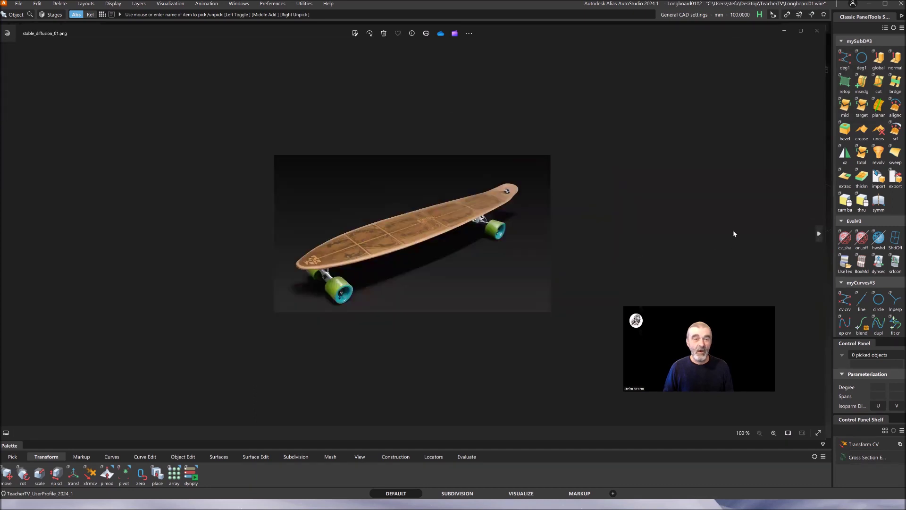
pyautogui.scroll(5, 475, 316)
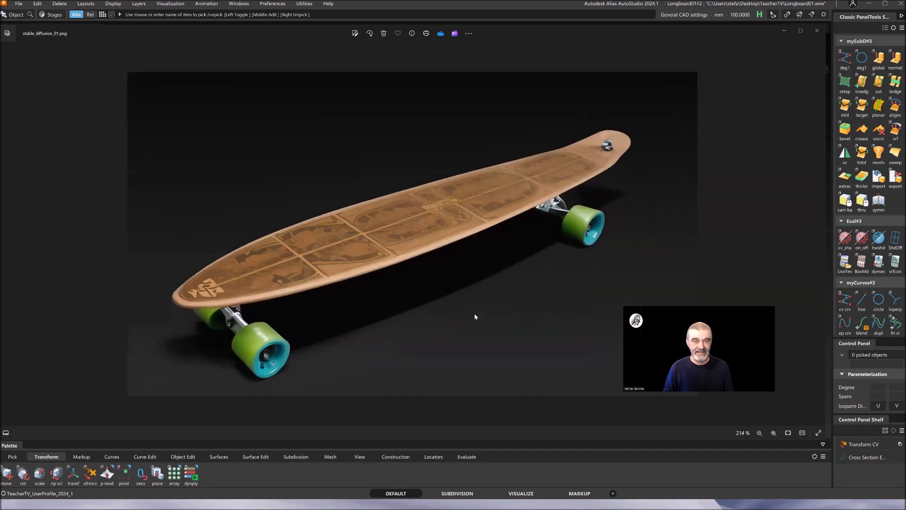
pyautogui.scroll(1, 475, 316)
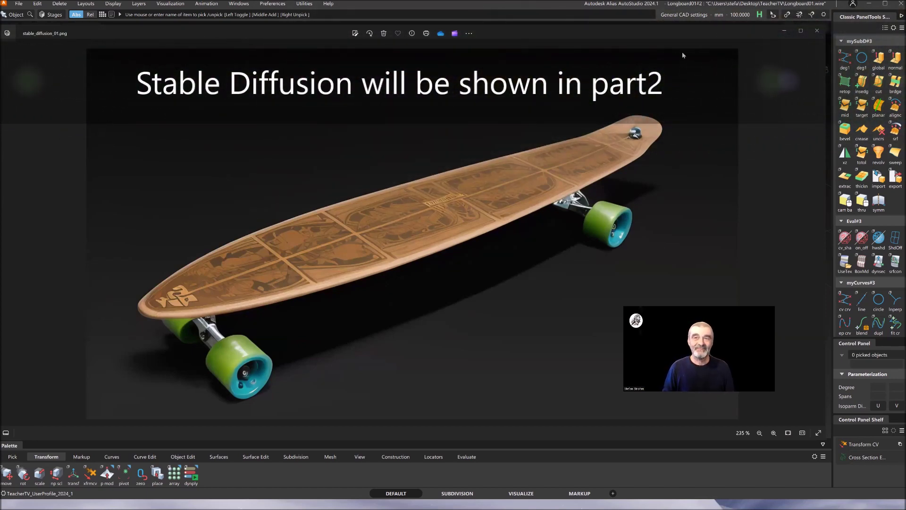
pyautogui.click(784, 31)
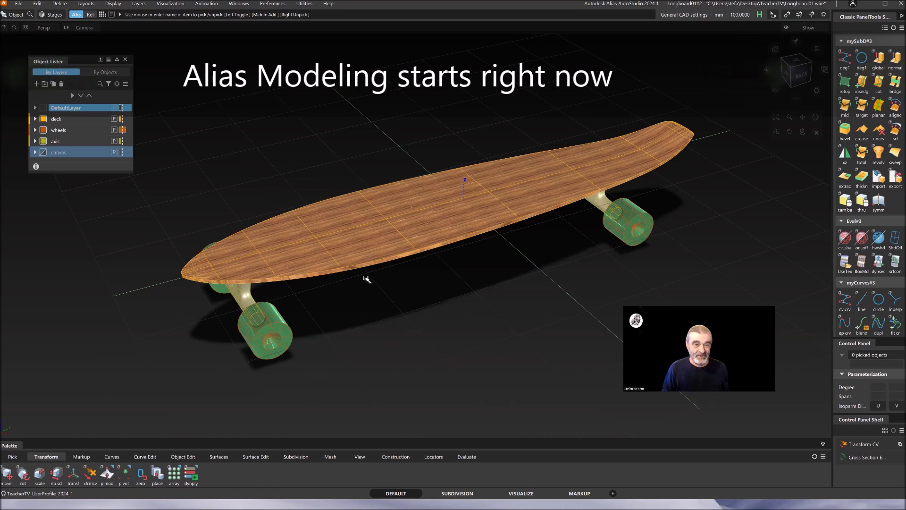
pyautogui.keyDown('alt'); pyautogui.keyDown('shift'); pyautogui.moveTo(412, 275); pyautogui.dragTo(459, 250); pyautogui.keyUp('shift'); pyautogui.keyUp('alt')
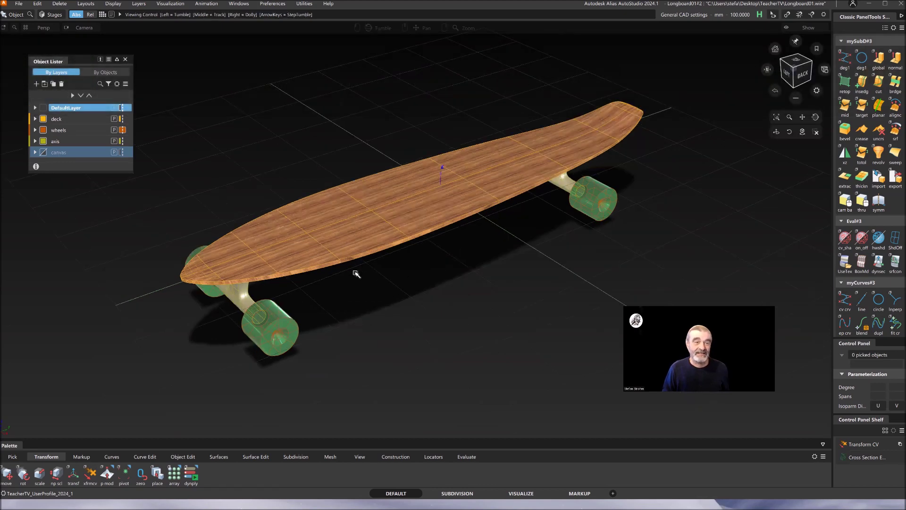
pyautogui.keyDown('alt'); pyautogui.keyDown('shift'); pyautogui.moveTo(355, 273); pyautogui.dragTo(401, 248); pyautogui.keyUp('shift'); pyautogui.keyUp('alt')
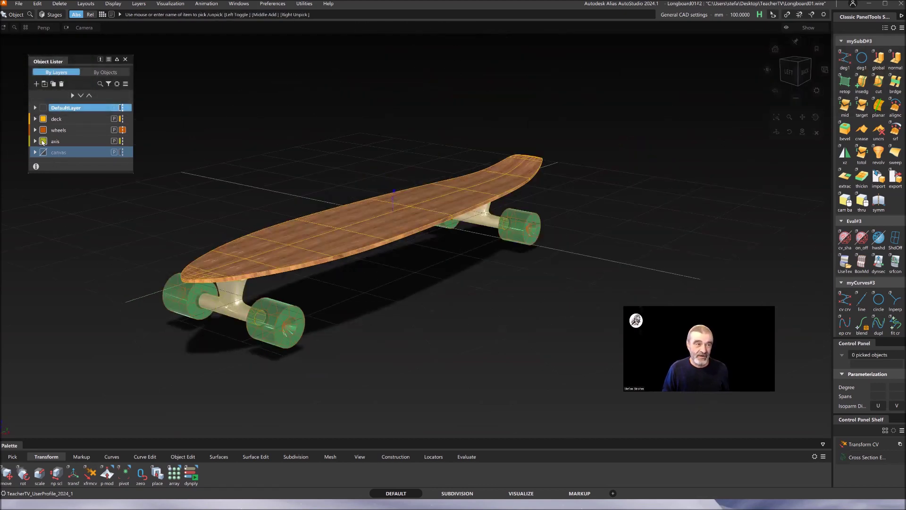
# Hide the deck, wheels and axis layers and show the canvas layer to inspect the longboard_top sketch.
pyautogui.click(43, 130)
pyautogui.click(43, 141)
pyautogui.click(43, 119)
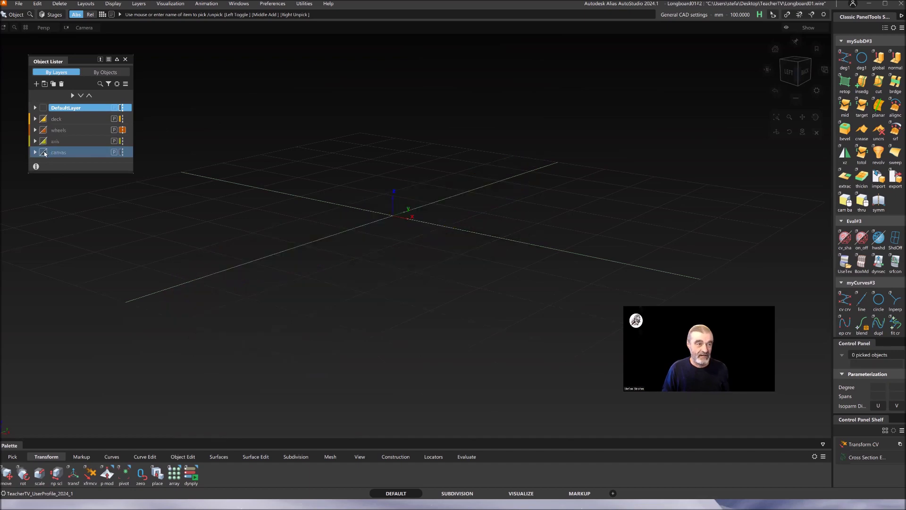
pyautogui.click(44, 152)
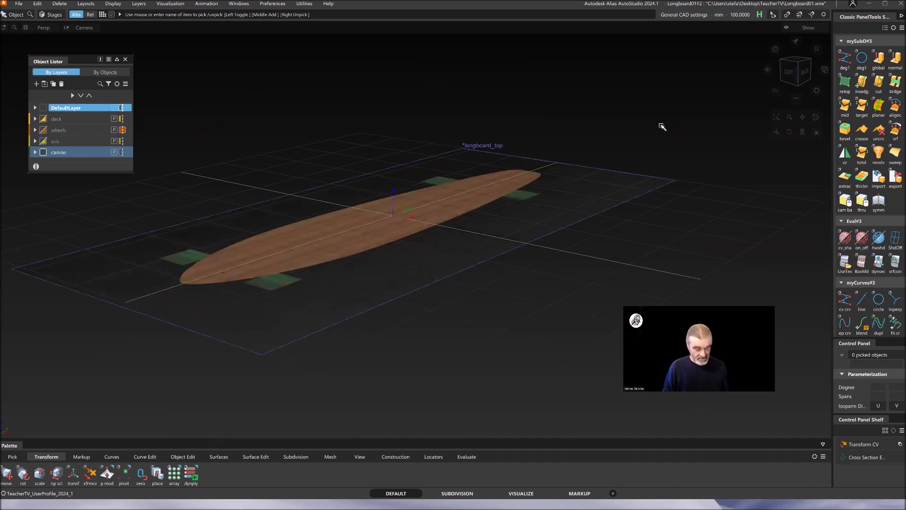
pyautogui.keyDown('alt'); pyautogui.keyDown('shift'); pyautogui.moveTo(619, 188); pyautogui.dragTo(432, 257); pyautogui.keyUp('shift'); pyautogui.keyUp('alt')
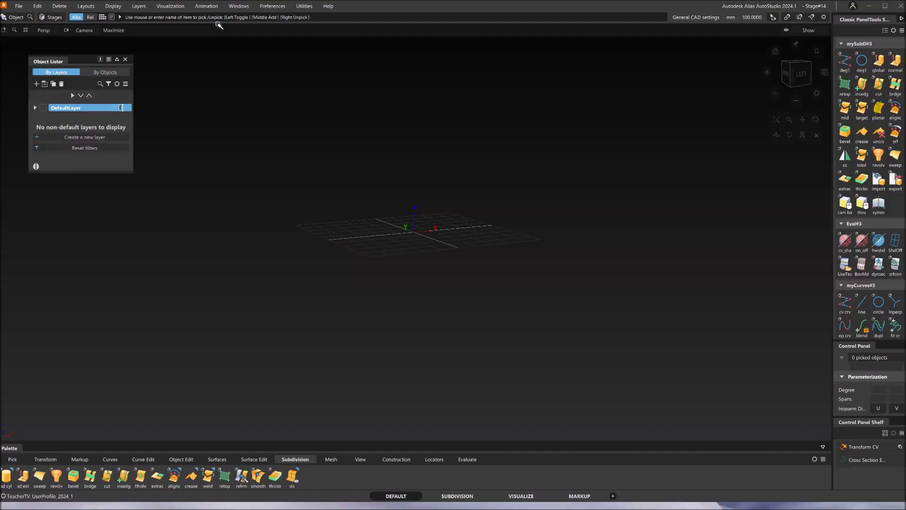
# Check which user preferences profile is active, looking for TeacherTV_UserProfile_2024_1.
pyautogui.click(261, 7)
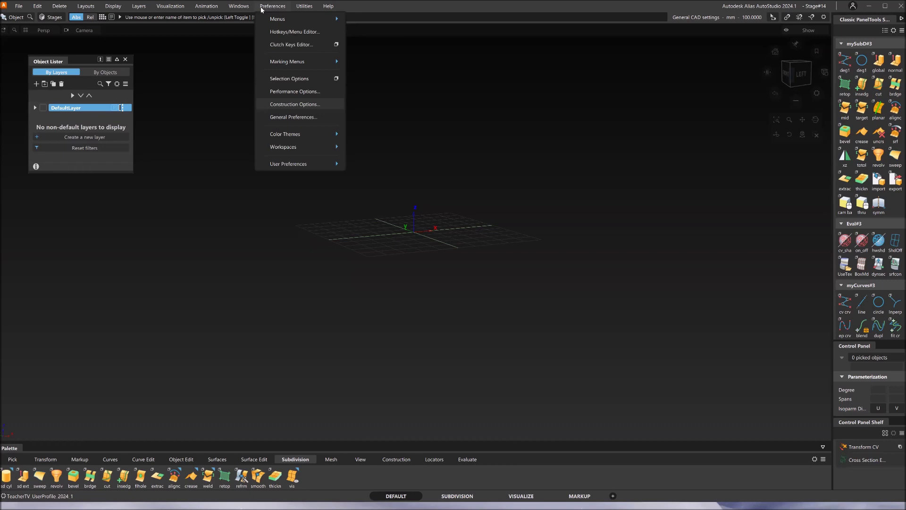
pyautogui.moveTo(298, 165)
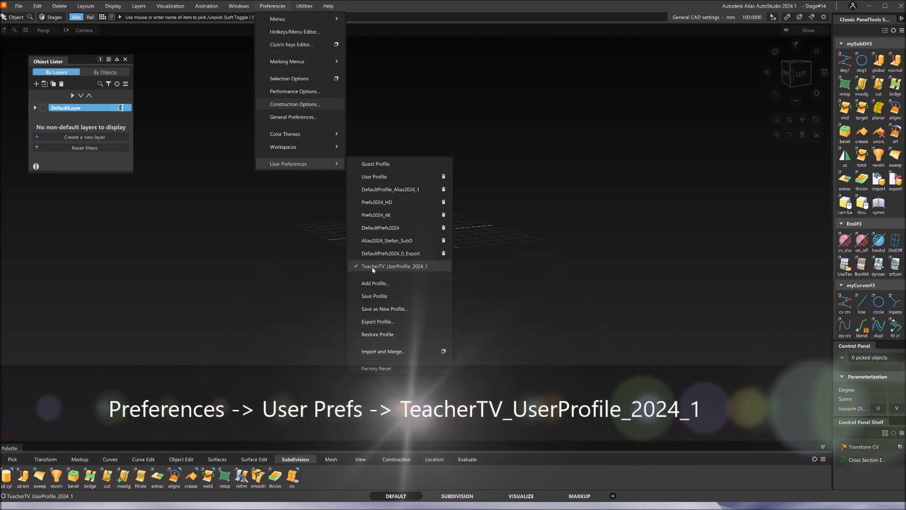
pyautogui.click(697, 161)
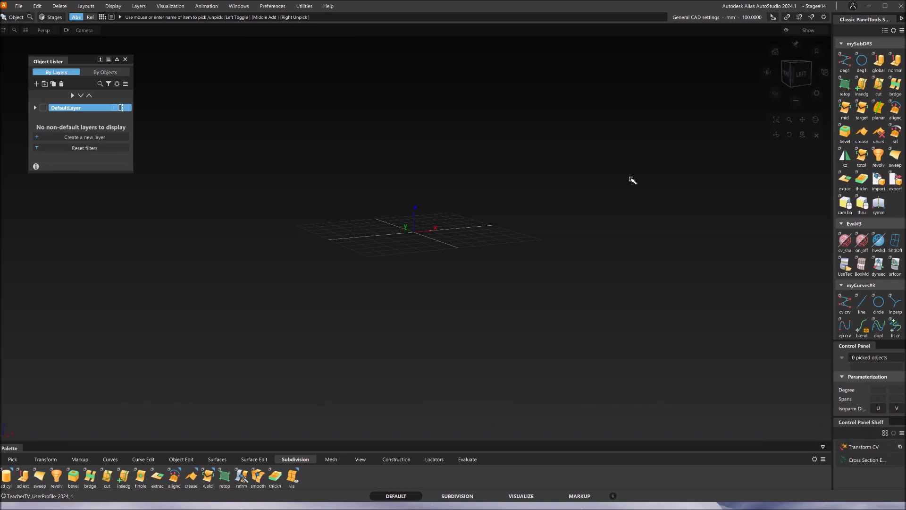
# Open Longboard_Start.wire from the TeacherTV folder, deleting all existing stages.
pyautogui.click(18, 6)
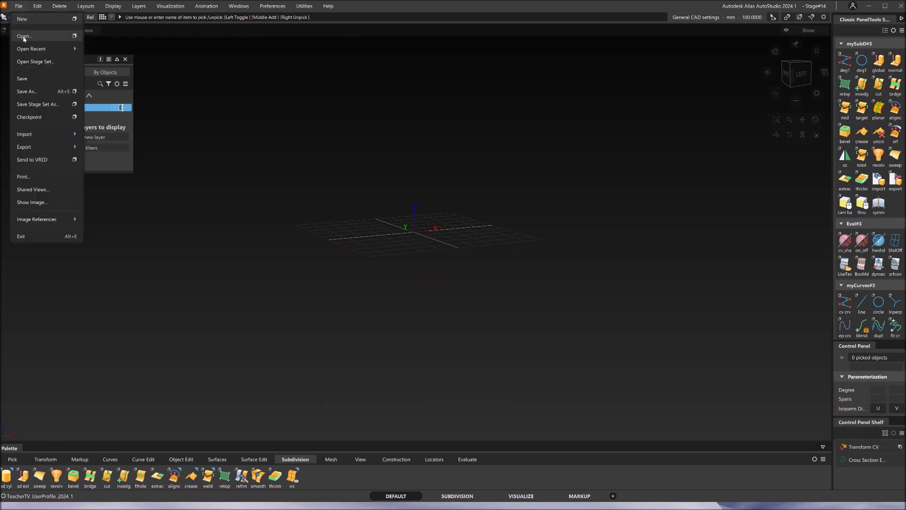
pyautogui.click(24, 36)
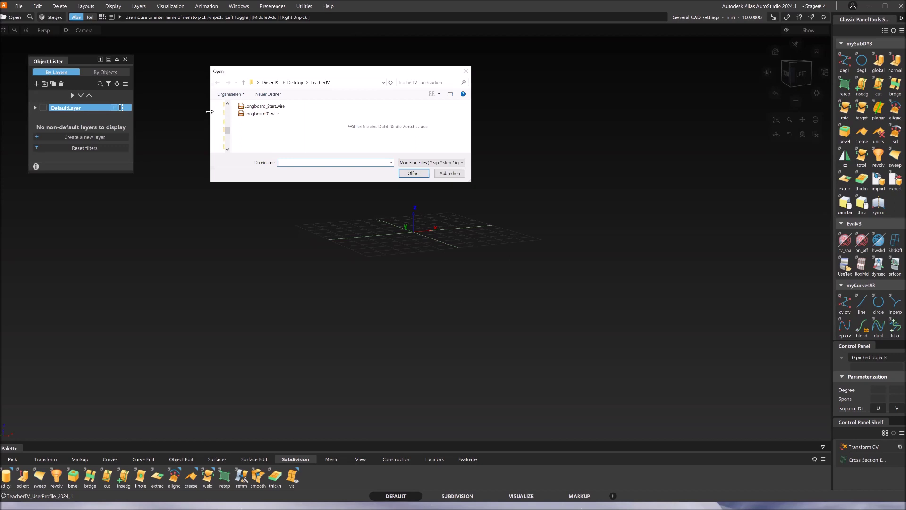
pyautogui.click(257, 106)
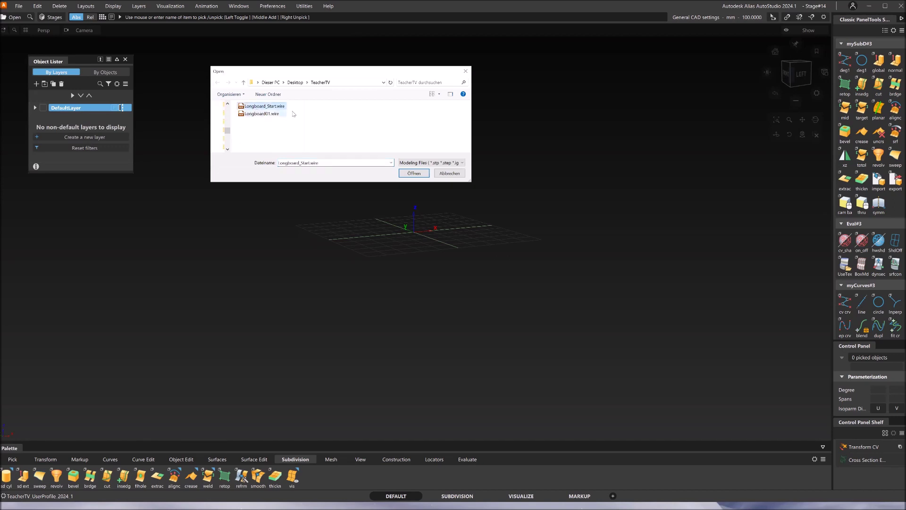
pyautogui.click(412, 173)
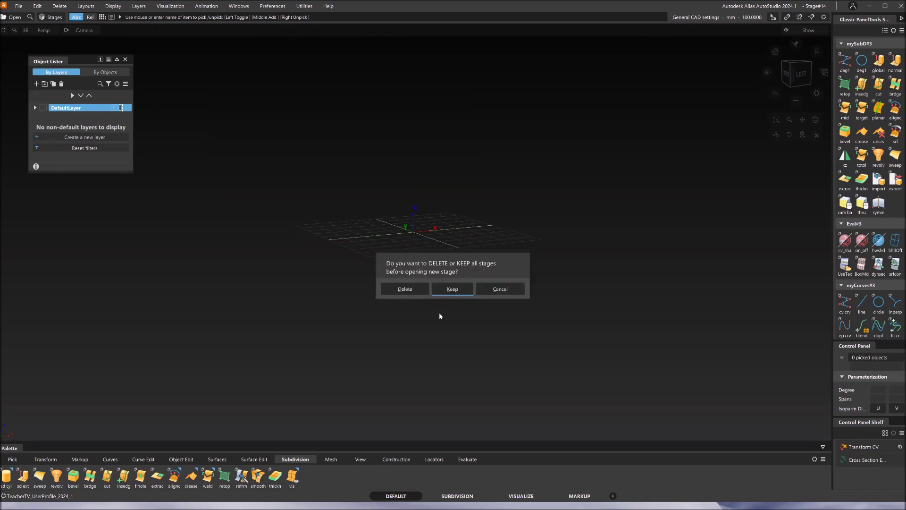
pyautogui.click(404, 289)
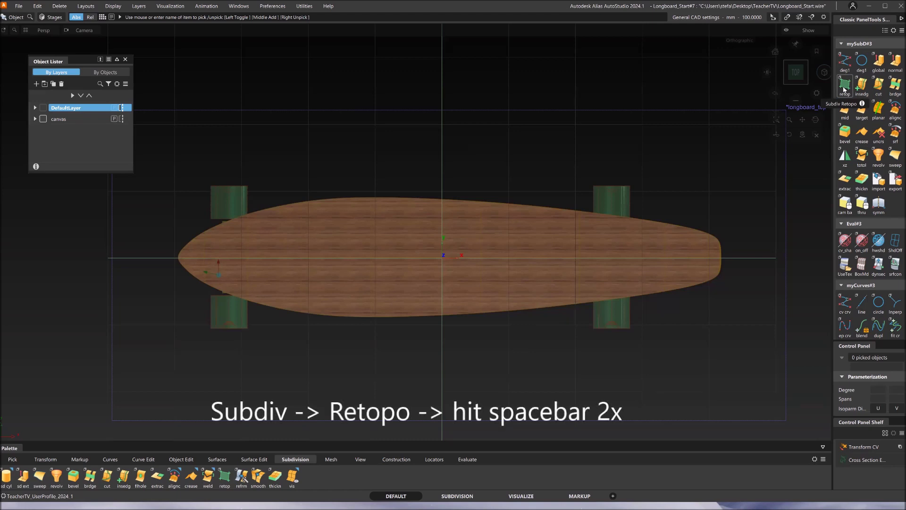
# With Subdiv Retopo, place seven points along each long side of the deck outline, from nose to tail.
pyautogui.click(844, 86)
pyautogui.press('space')
pyautogui.press('space')
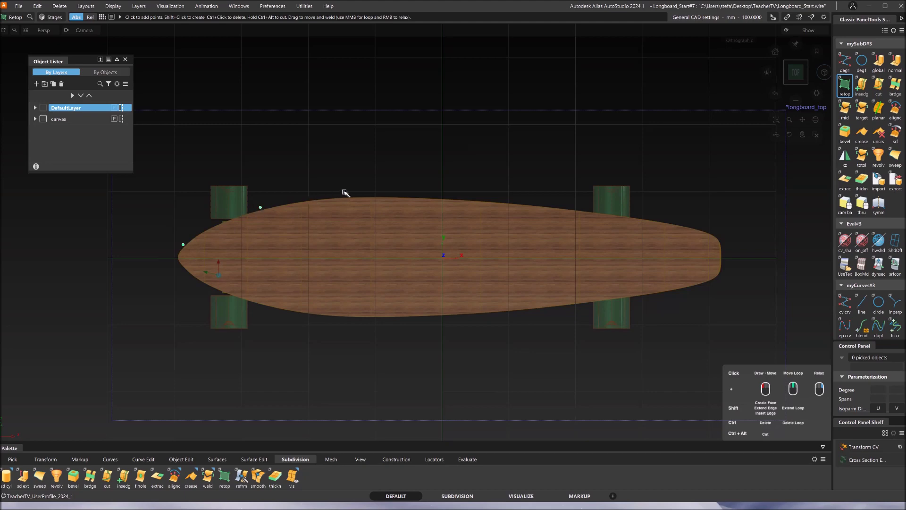
pyautogui.click(348, 193)
pyautogui.click(721, 280)
pyautogui.click(651, 296)
pyautogui.click(549, 307)
pyautogui.click(447, 319)
pyautogui.click(346, 320)
pyautogui.click(256, 306)
pyautogui.click(182, 270)
# Create six retopo faces between the opposite point pairs along the deck and apply the UseTex shading.
pyautogui.keyDown('shift'); pyautogui.click(217, 253); pyautogui.keyUp('shift')
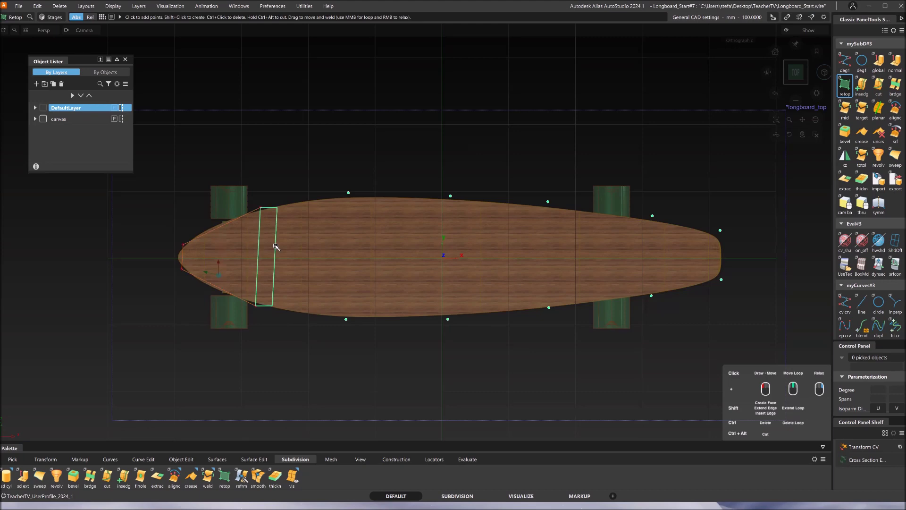
pyautogui.click(378, 253)
pyautogui.click(482, 259)
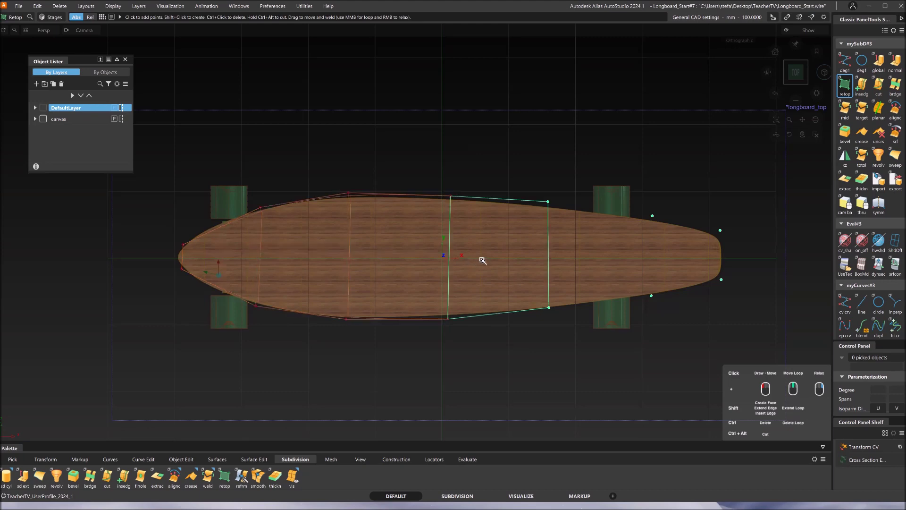
pyautogui.click(583, 256)
pyautogui.click(680, 252)
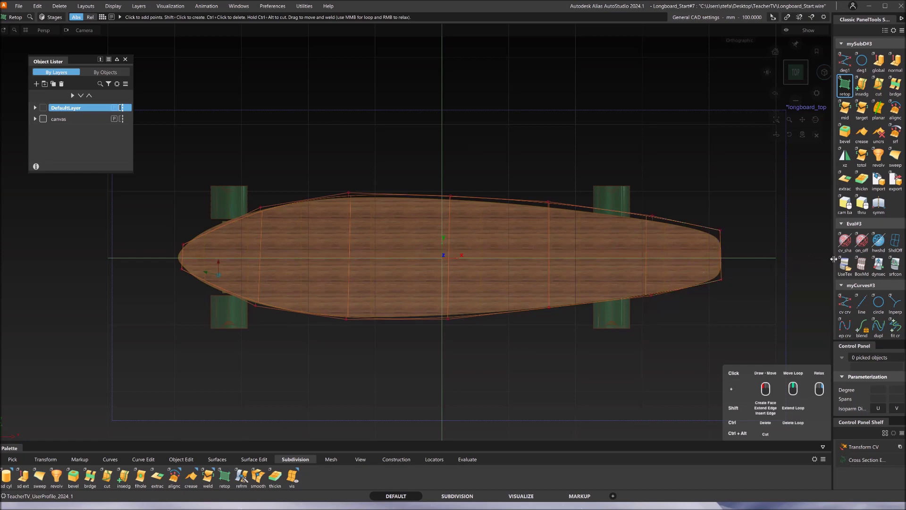
pyautogui.click(839, 265)
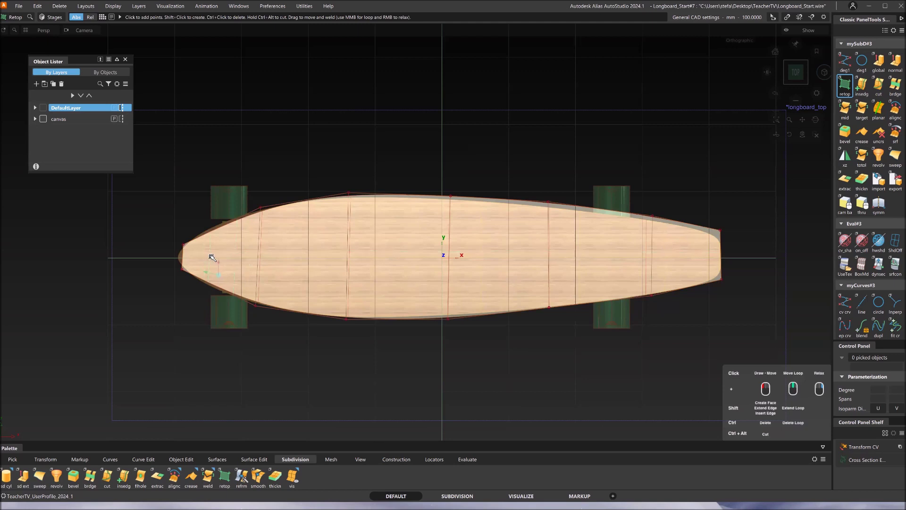
# Insert a lengthwise edge through the middle of the deck and pull its nose and tail end points slightly outward.
pyautogui.keyDown('shift'); pyautogui.click(191, 259); pyautogui.keyUp('shift')
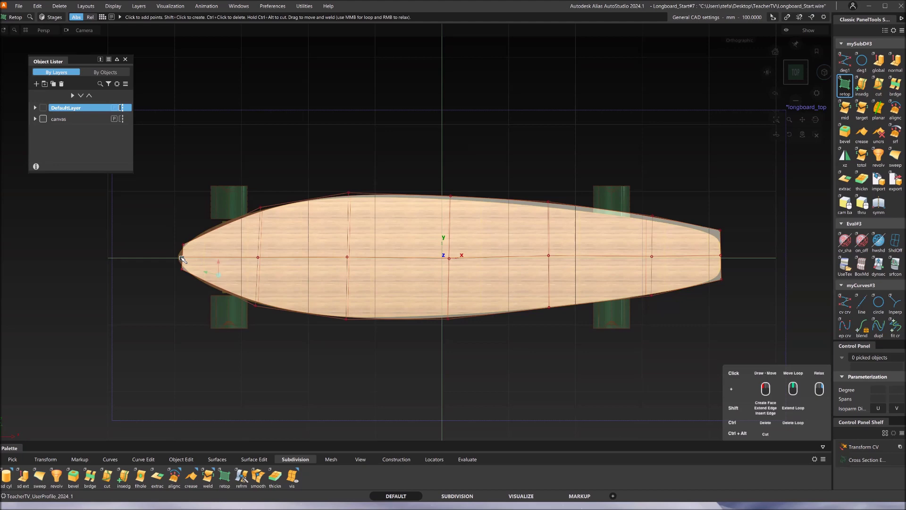
pyautogui.moveTo(182, 259)
pyautogui.mouseDown()
pyautogui.moveTo(85, 269)
pyautogui.moveTo(170, 258)
pyautogui.mouseUp()
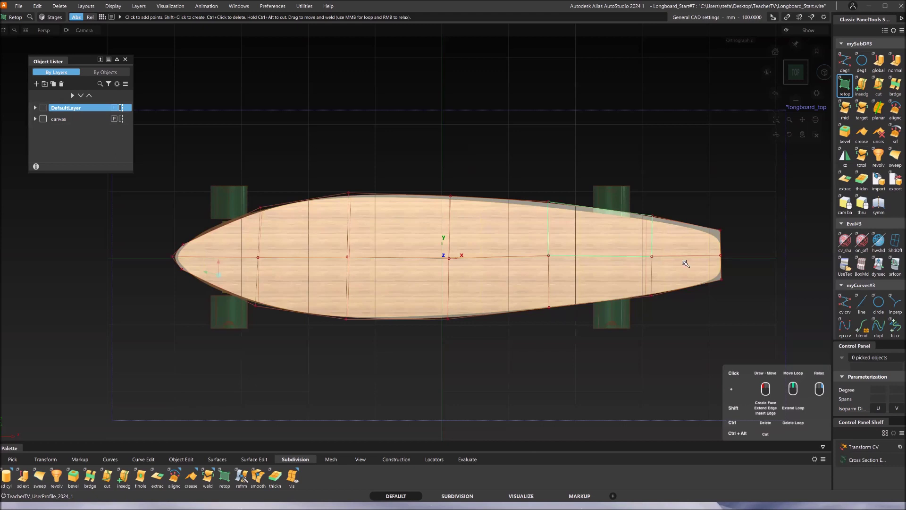
pyautogui.moveTo(727, 256); pyautogui.dragTo(728, 257)
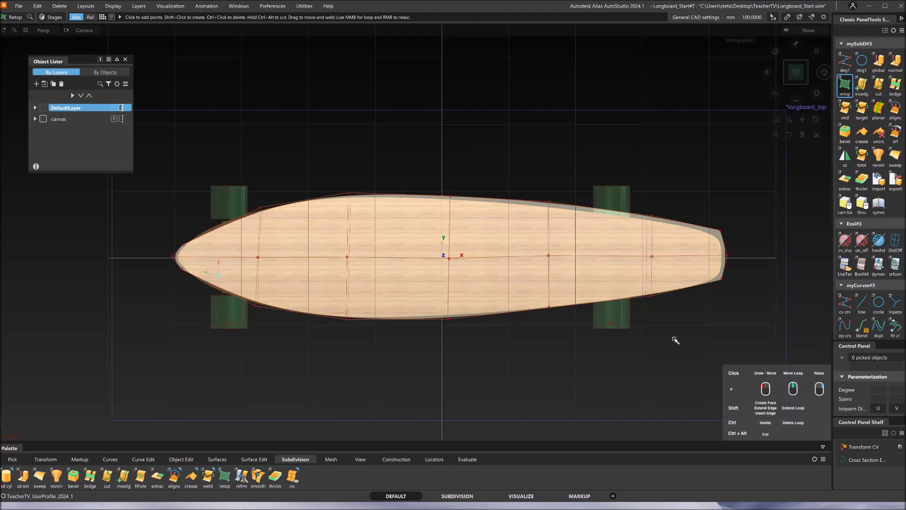
# Pick the deck subdiv and apply Symmetric Modeling to it, accepting the removal of its construction history.
pyautogui.keyDown('alt'); pyautogui.keyDown('shift'); pyautogui.moveTo(667, 344); pyautogui.dragTo(759, 180); pyautogui.keyUp('shift'); pyautogui.keyUp('alt')
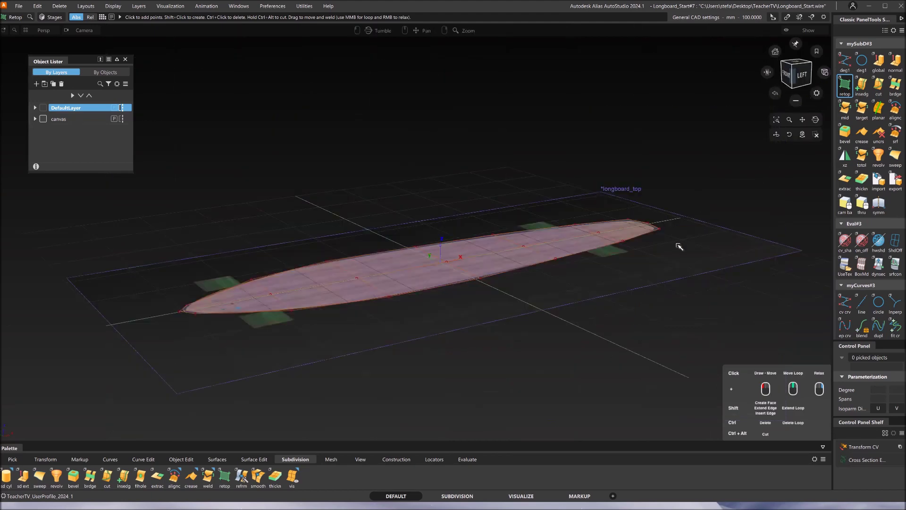
pyautogui.keyDown('alt'); pyautogui.keyDown('shift'); pyautogui.moveTo(561, 293); pyautogui.dragTo(552, 290, button='right'); pyautogui.keyUp('shift'); pyautogui.keyUp('alt')
pyautogui.keyDown('ctrl'); pyautogui.keyDown('shift'); pyautogui.moveTo(552, 290); pyautogui.dragTo(528, 282); pyautogui.keyUp('shift'); pyautogui.keyUp('ctrl')
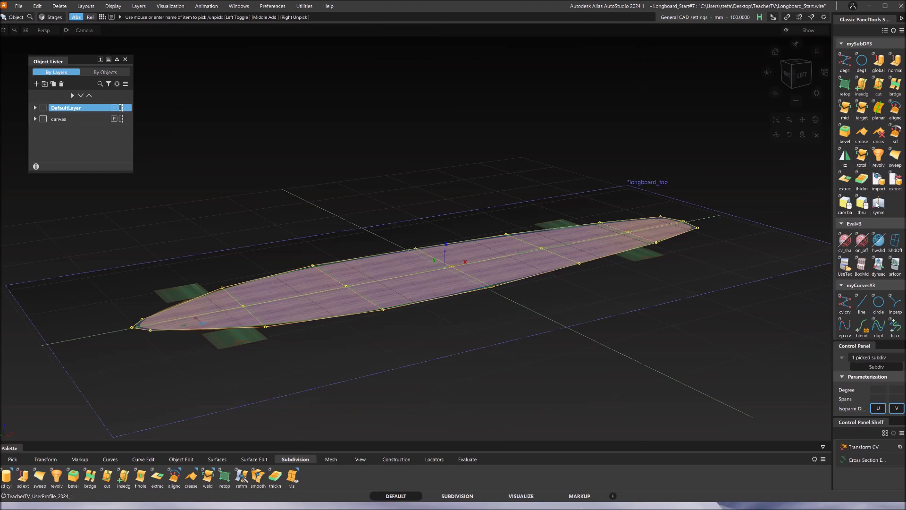
pyautogui.click(878, 204)
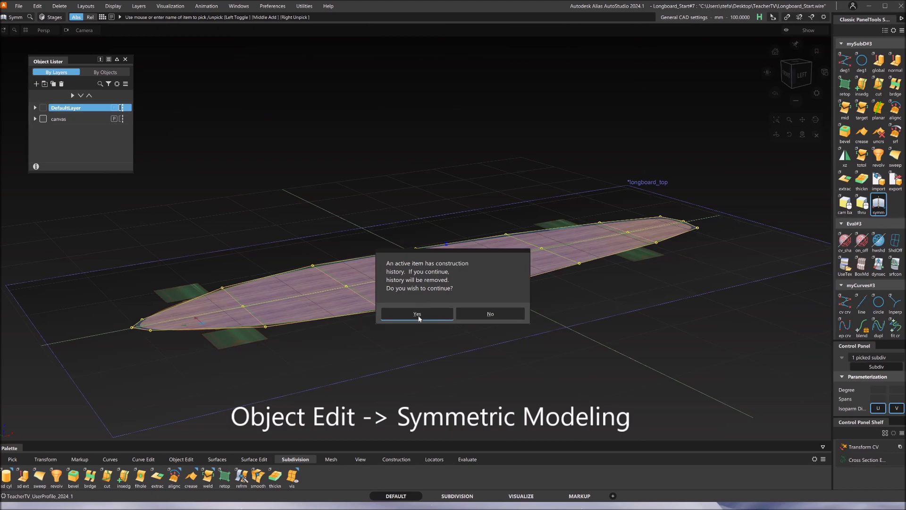
pyautogui.click(418, 314)
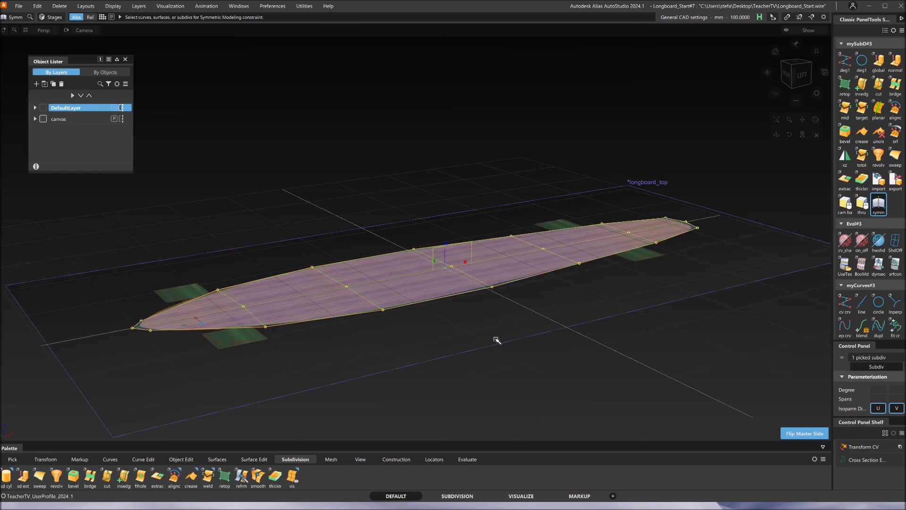
# Try raising a single CV on the deck's long edge vertically to test the symmetry.
pyautogui.moveTo(503, 354)
pyautogui.keyDown('ctrl'); pyautogui.keyDown('shift'); pyautogui.mouseDown()
pyautogui.moveTo(509, 305)
pyautogui.moveTo(536, 323)
pyautogui.moveTo(683, 245)
pyautogui.mouseUp(); pyautogui.keyUp('shift'); pyautogui.keyUp('ctrl')
pyautogui.click(578, 262)
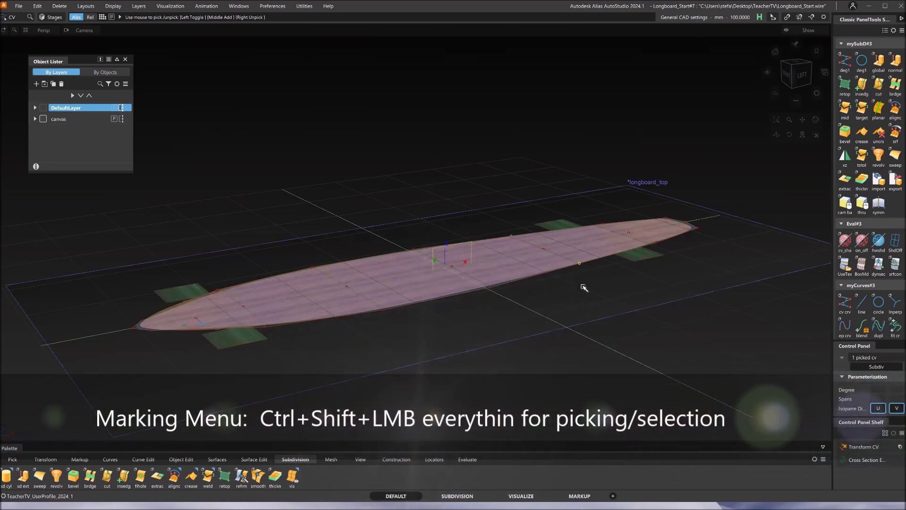
pyautogui.keyDown('ctrl'); pyautogui.keyDown('shift'); pyautogui.moveTo(590, 306); pyautogui.dragTo(583, 201, button='middle'); pyautogui.keyUp('shift'); pyautogui.keyUp('ctrl')
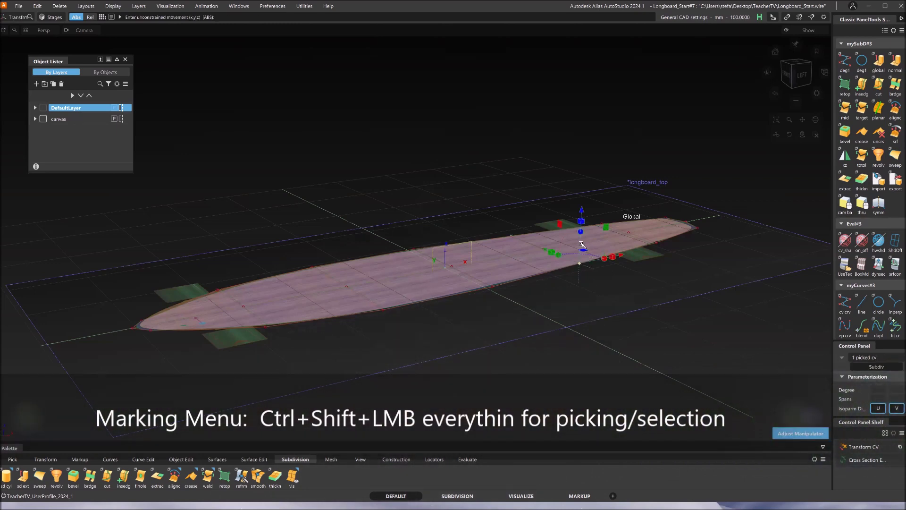
pyautogui.moveTo(584, 202); pyautogui.dragTo(583, 186)
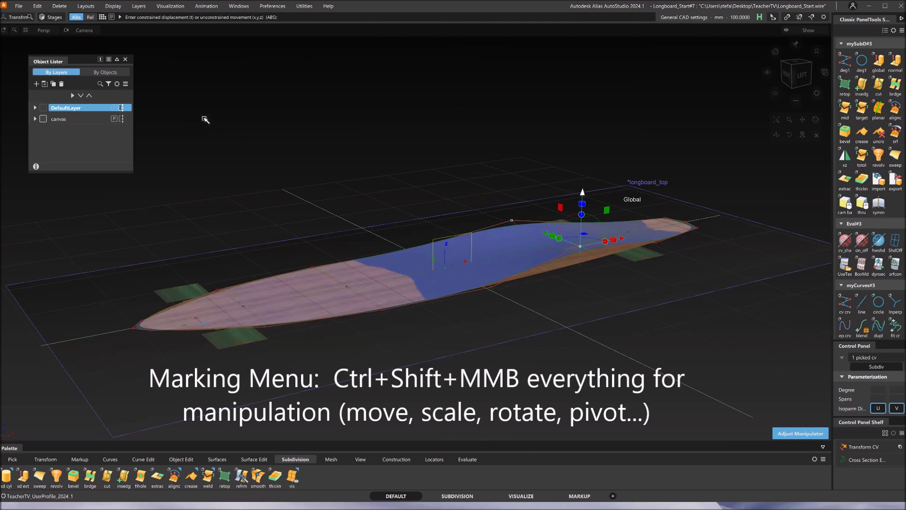
pyautogui.hotkey('ctrl', 'z')
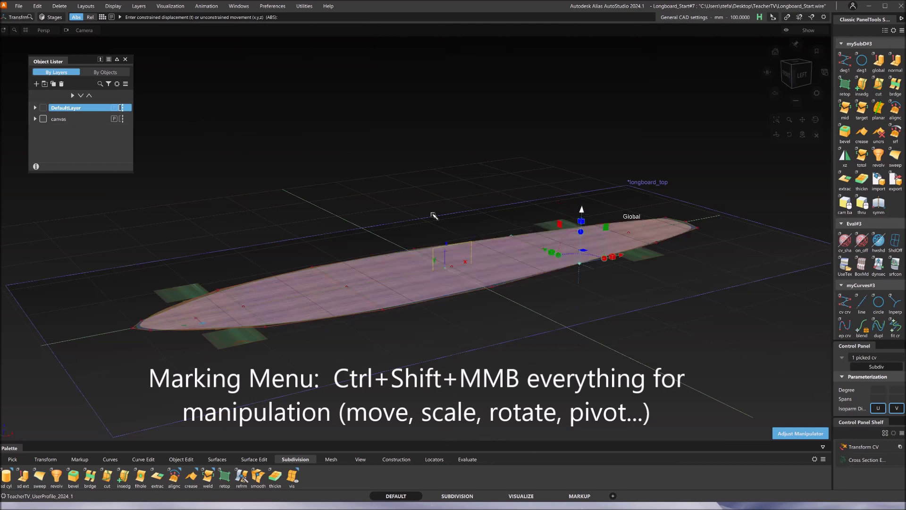
pyautogui.keyDown('ctrl'); pyautogui.keyDown('shift'); pyautogui.moveTo(549, 347); pyautogui.dragTo(564, 288); pyautogui.keyUp('shift'); pyautogui.keyUp('ctrl')
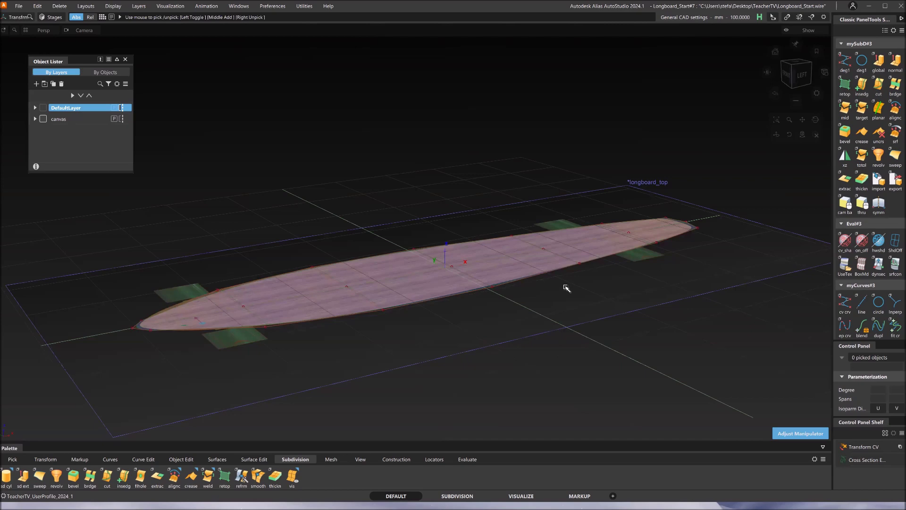
# Pick the three CVs at the deck's tail end and raise them vertically to kick up the tail.
pyautogui.keyDown('ctrl'); pyautogui.keyDown('shift'); pyautogui.moveTo(674, 268); pyautogui.dragTo(700, 247); pyautogui.keyUp('shift'); pyautogui.keyUp('ctrl')
pyautogui.moveTo(657, 199); pyautogui.dragTo(707, 237)
pyautogui.keyDown('ctrl'); pyautogui.keyDown('shift'); pyautogui.moveTo(712, 260); pyautogui.dragTo(711, 250, button='middle'); pyautogui.keyUp('shift'); pyautogui.keyUp('ctrl')
pyautogui.moveTo(691, 171); pyautogui.dragTo(690, 159)
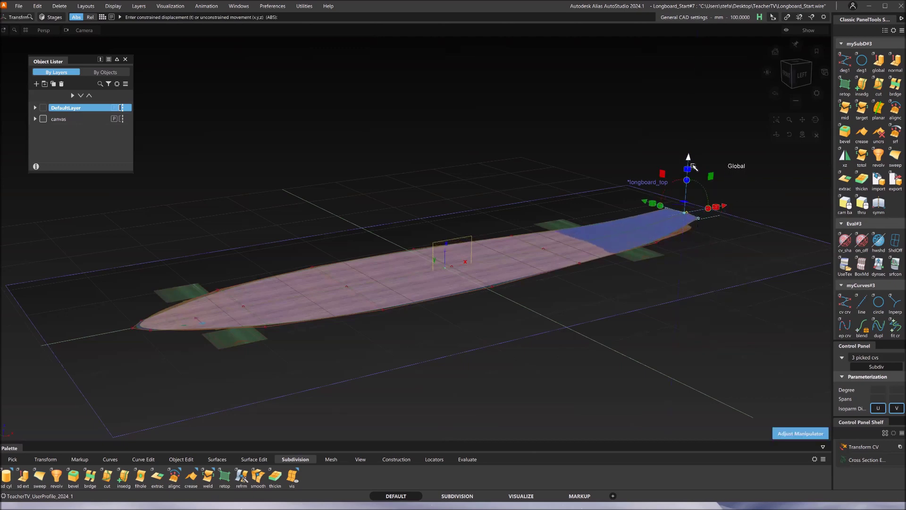
# Deselect the tail CVs, pick the deck subdiv and thicken it by about 7.4 mm.
pyautogui.keyDown('alt'); pyautogui.keyDown('shift'); pyautogui.moveTo(698, 307); pyautogui.dragTo(616, 280); pyautogui.keyUp('shift'); pyautogui.keyUp('alt')
pyautogui.keyDown('alt'); pyautogui.keyDown('shift'); pyautogui.moveTo(641, 293); pyautogui.dragTo(631, 287); pyautogui.keyUp('shift'); pyautogui.keyUp('alt')
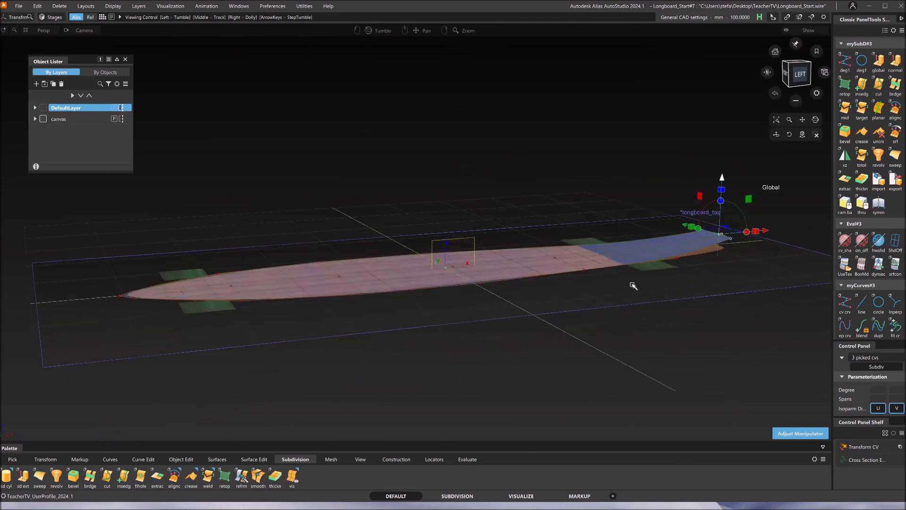
pyautogui.keyDown('alt'); pyautogui.keyDown('shift'); pyautogui.moveTo(725, 195); pyautogui.dragTo(733, 182); pyautogui.keyUp('shift'); pyautogui.keyUp('alt')
pyautogui.keyDown('ctrl'); pyautogui.keyDown('shift'); pyautogui.moveTo(639, 345); pyautogui.dragTo(646, 236); pyautogui.keyUp('shift'); pyautogui.keyUp('ctrl')
pyautogui.keyDown('alt'); pyautogui.keyDown('shift'); pyautogui.moveTo(470, 324); pyautogui.dragTo(472, 332, button='right'); pyautogui.keyUp('shift'); pyautogui.keyUp('alt')
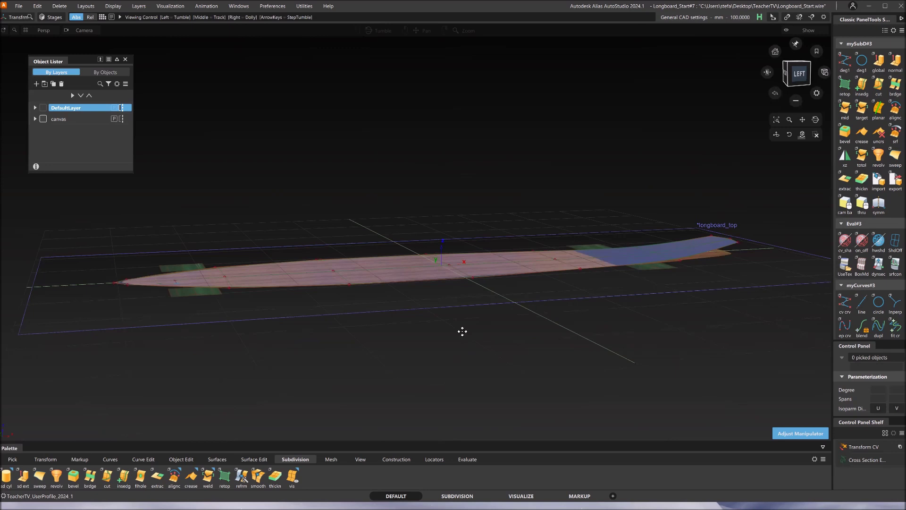
pyautogui.keyDown('alt'); pyautogui.keyDown('shift'); pyautogui.moveTo(462, 334); pyautogui.dragTo(465, 336, button='middle'); pyautogui.keyUp('shift'); pyautogui.keyUp('alt')
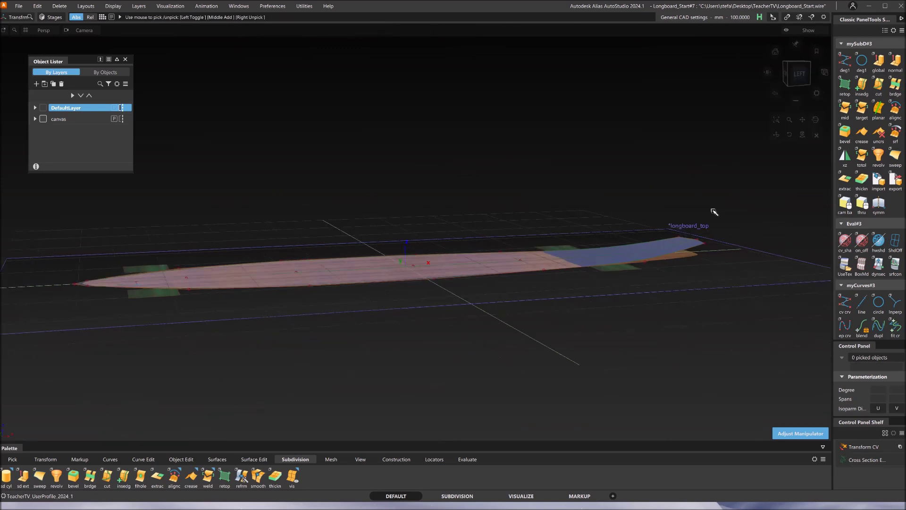
pyautogui.keyDown('ctrl'); pyautogui.keyDown('shift'); pyautogui.moveTo(534, 304); pyautogui.dragTo(536, 316); pyautogui.keyUp('shift'); pyautogui.keyUp('ctrl')
pyautogui.click(517, 270)
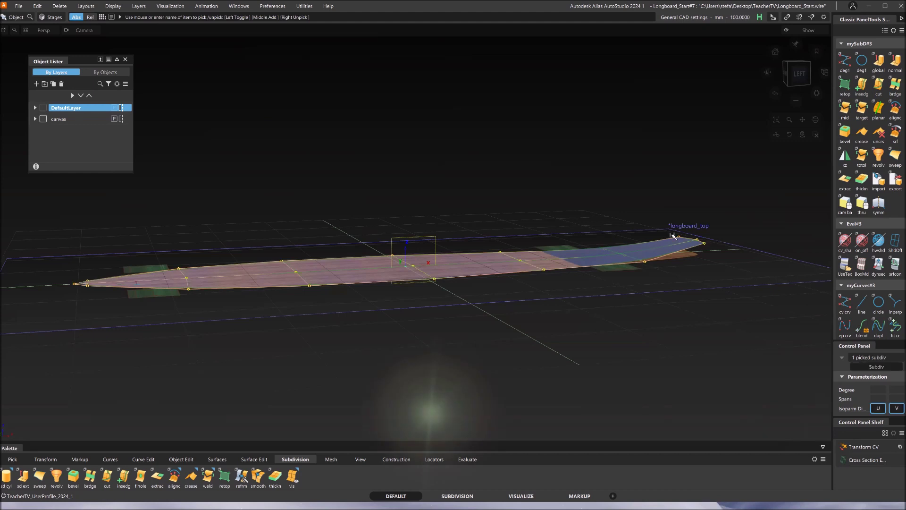
pyautogui.click(861, 180)
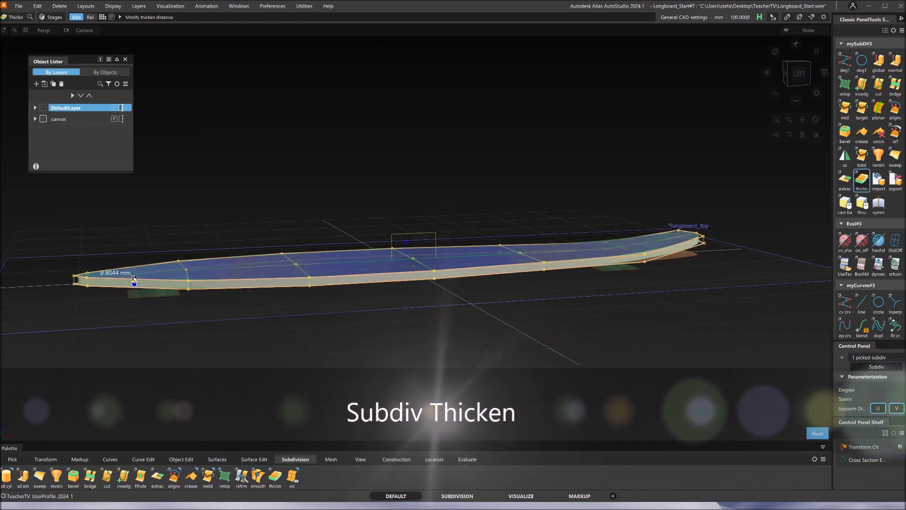
pyautogui.moveTo(133, 281); pyautogui.dragTo(180, 281)
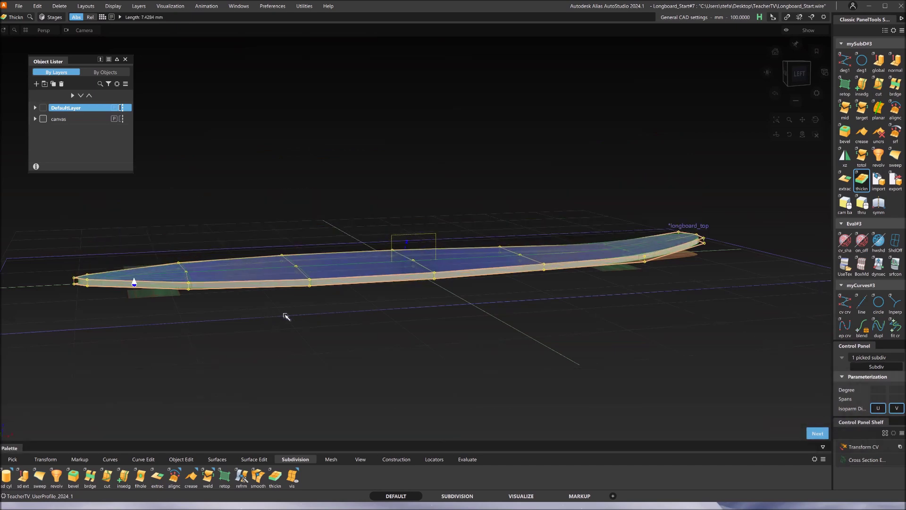
pyautogui.keyDown('ctrl'); pyautogui.keyDown('shift'); pyautogui.moveTo(337, 356); pyautogui.dragTo(341, 251); pyautogui.keyUp('shift'); pyautogui.keyUp('ctrl')
# Pick all edges around the deck's upper rim, including nose and tail, and apply a wide Subdiv Bevel to them.
pyautogui.keyDown('alt'); pyautogui.keyDown('shift'); pyautogui.moveTo(564, 354); pyautogui.dragTo(548, 321); pyautogui.keyUp('shift'); pyautogui.keyUp('alt')
pyautogui.keyDown('alt'); pyautogui.keyDown('shift'); pyautogui.moveTo(550, 320); pyautogui.dragTo(557, 313, button='right'); pyautogui.keyUp('shift'); pyautogui.keyUp('alt')
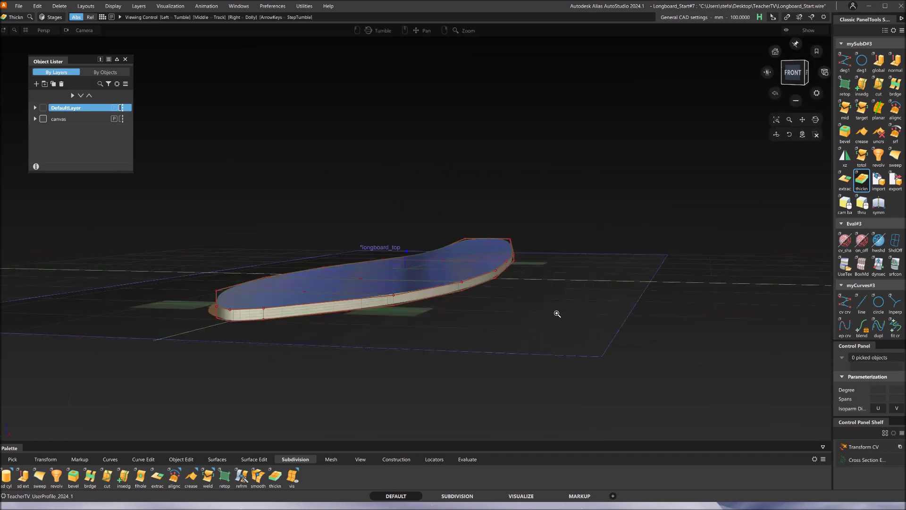
pyautogui.scroll(2, 561, 312)
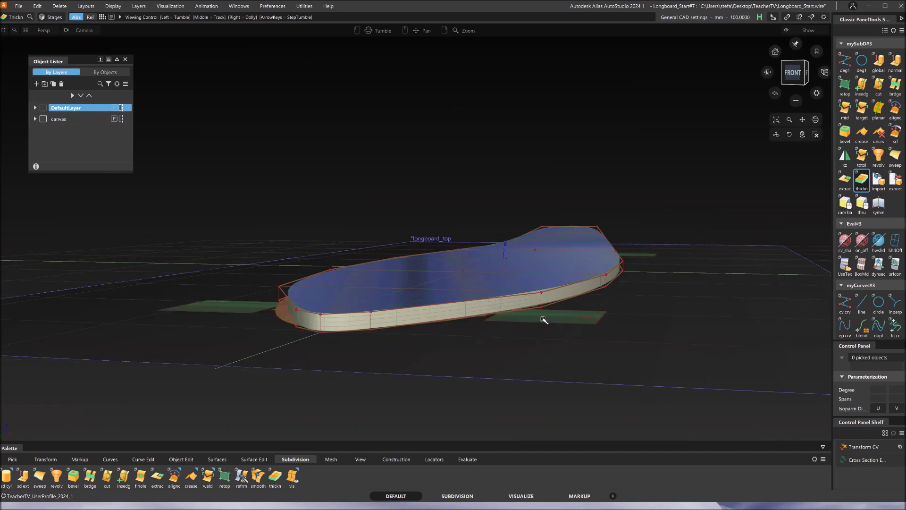
pyautogui.keyDown('alt'); pyautogui.keyDown('shift'); pyautogui.moveTo(544, 293); pyautogui.dragTo(535, 273); pyautogui.keyUp('shift'); pyautogui.keyUp('alt')
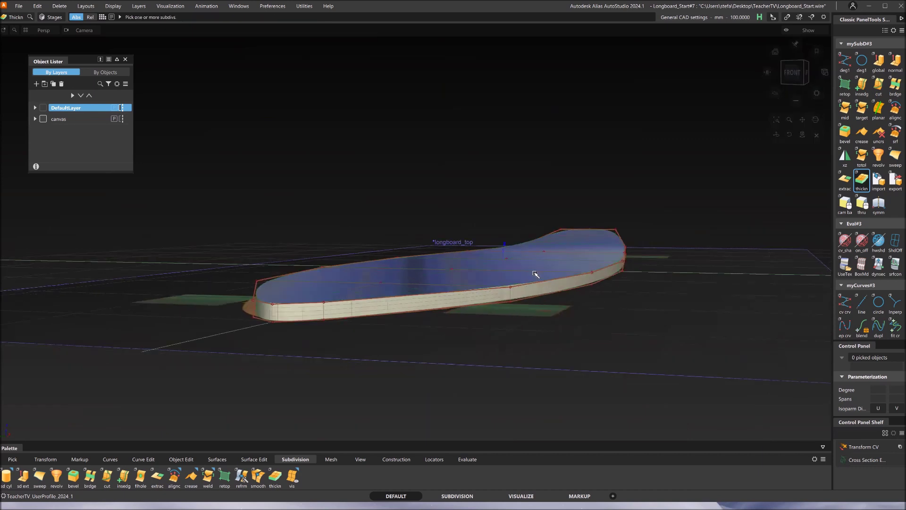
pyautogui.keyDown('ctrl'); pyautogui.keyDown('shift'); pyautogui.click(378, 349); pyautogui.keyUp('shift'); pyautogui.keyUp('ctrl')
pyautogui.keyDown('ctrl'); pyautogui.keyDown('shift'); pyautogui.moveTo(378, 363); pyautogui.dragTo(394, 417); pyautogui.keyUp('shift'); pyautogui.keyUp('ctrl')
pyautogui.click(381, 298)
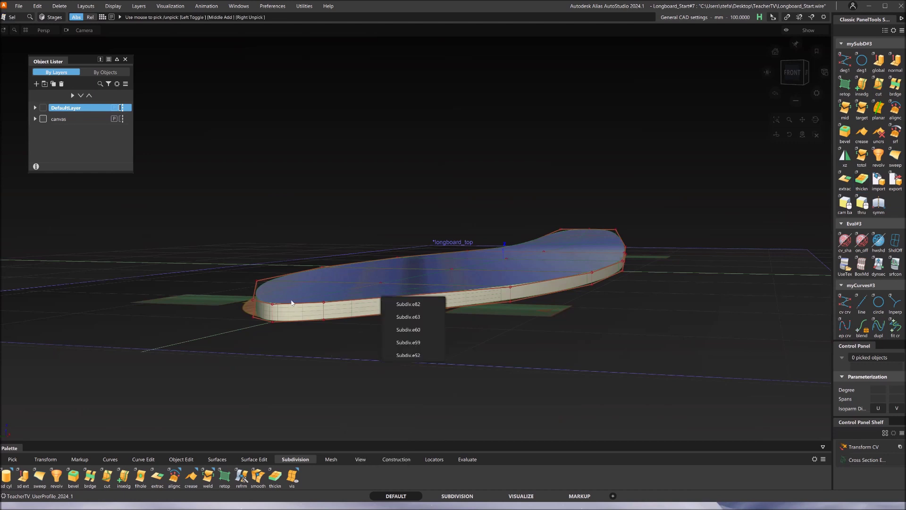
pyautogui.click(401, 305)
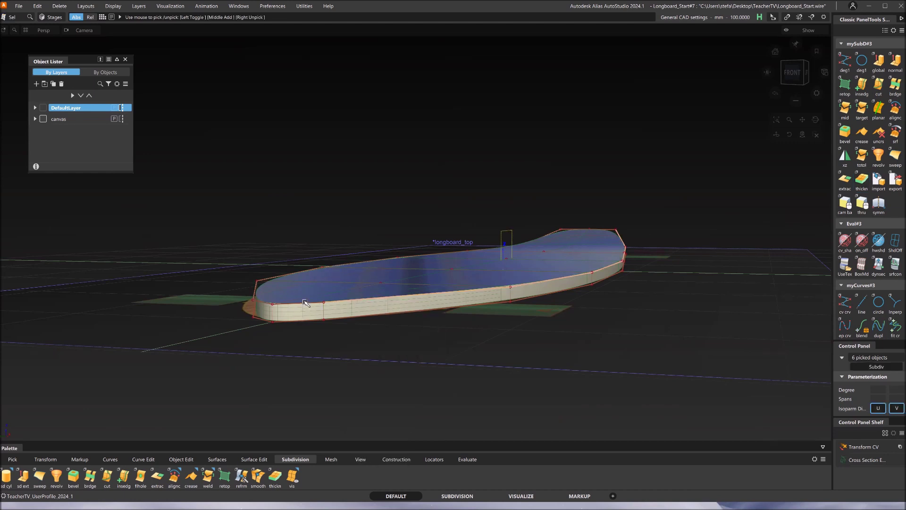
pyautogui.click(306, 304)
pyautogui.click(603, 230)
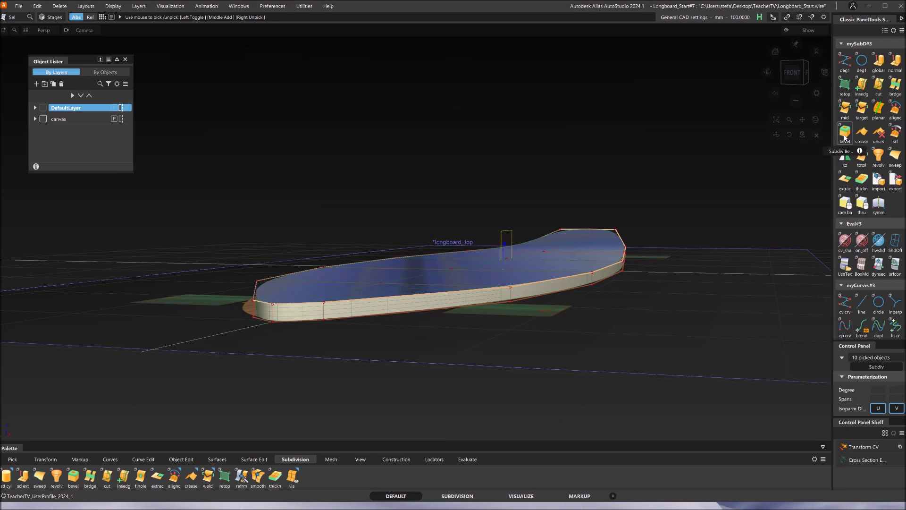
pyautogui.click(844, 136)
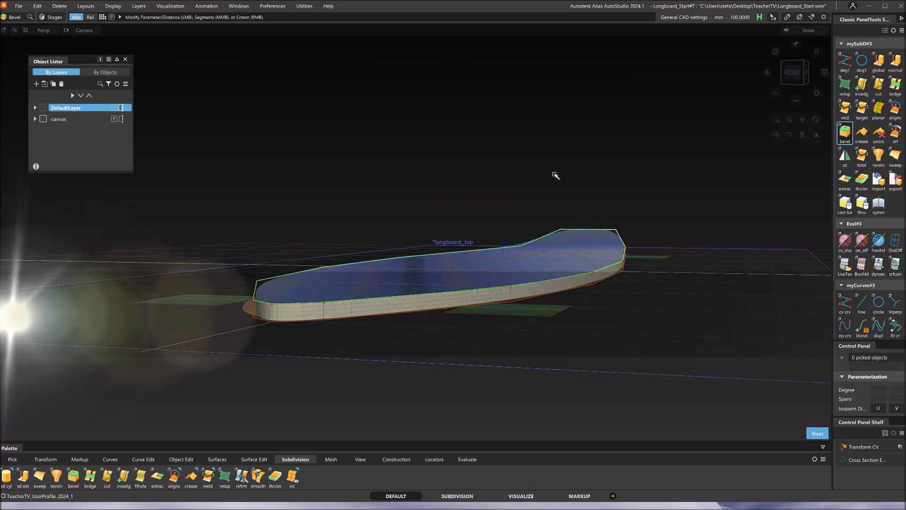
pyautogui.moveTo(560, 174)
pyautogui.mouseDown()
pyautogui.moveTo(599, 156)
pyautogui.moveTo(570, 179)
pyautogui.mouseUp()
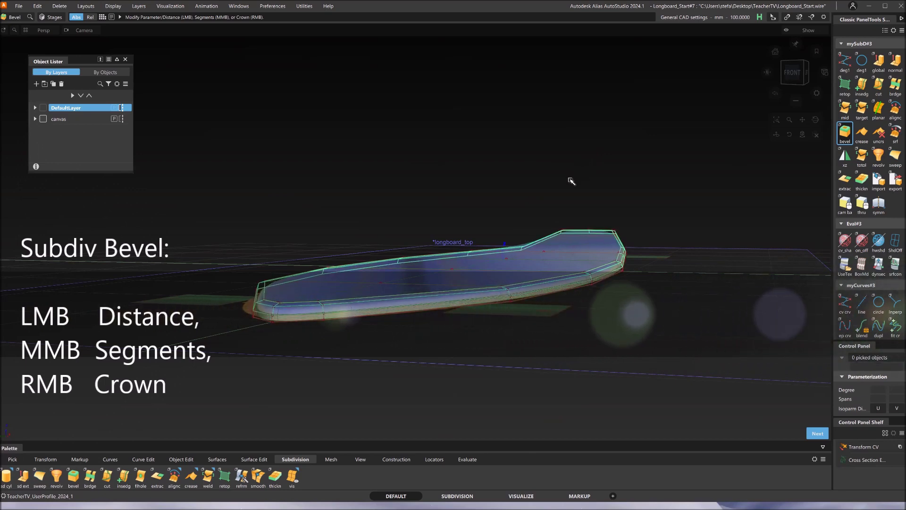
# Adjust the rim bevel's segments for a rounded profile, reduce its distance to a narrow band, and finish the bevel.
pyautogui.moveTo(602, 165); pyautogui.dragTo(580, 183, button='middle')
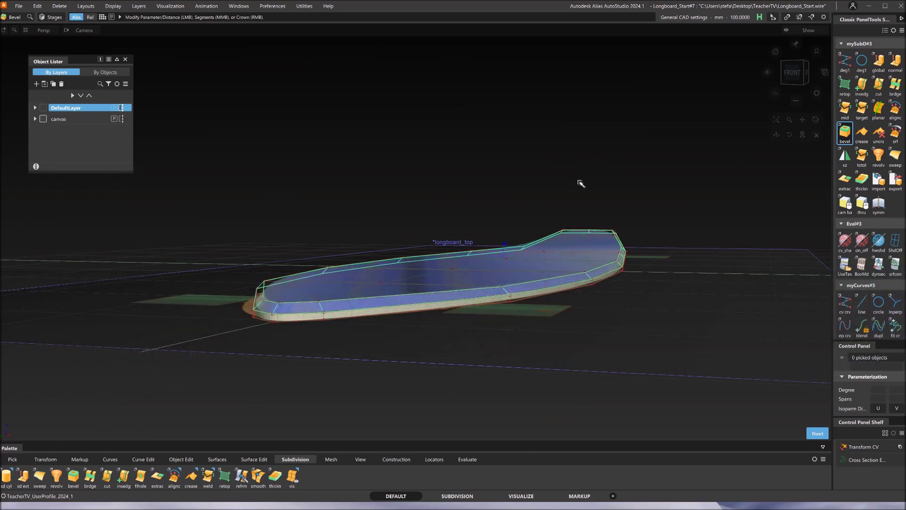
pyautogui.moveTo(582, 183); pyautogui.dragTo(588, 179, button='middle')
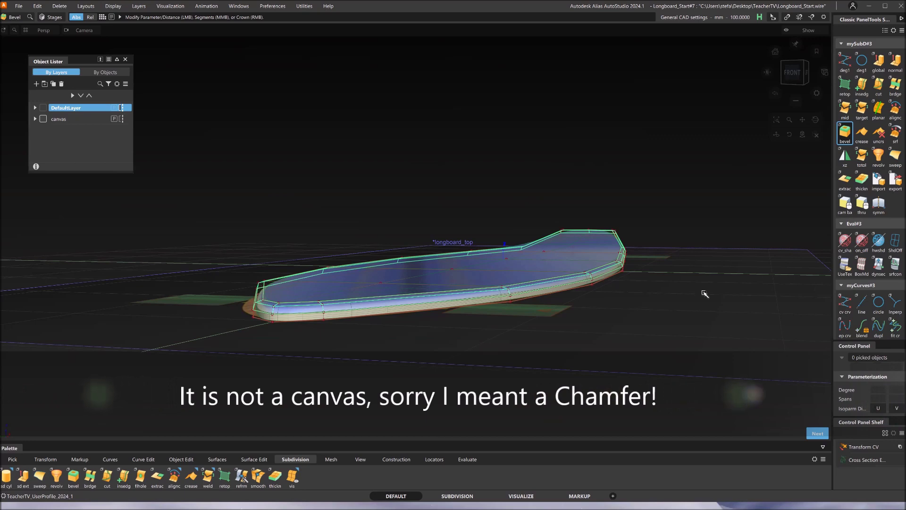
pyautogui.hotkey('shift', 'alt')
pyautogui.keyDown('alt'); pyautogui.keyDown('shift'); pyautogui.moveTo(668, 308); pyautogui.dragTo(672, 306, button='right'); pyautogui.keyUp('shift'); pyautogui.keyUp('alt')
pyautogui.keyDown('alt'); pyautogui.keyDown('shift'); pyautogui.moveTo(672, 307); pyautogui.dragTo(673, 300, button='middle'); pyautogui.keyUp('shift'); pyautogui.keyUp('alt')
pyautogui.keyDown('alt'); pyautogui.keyDown('shift'); pyautogui.moveTo(673, 303); pyautogui.dragTo(699, 198); pyautogui.keyUp('shift'); pyautogui.keyUp('alt')
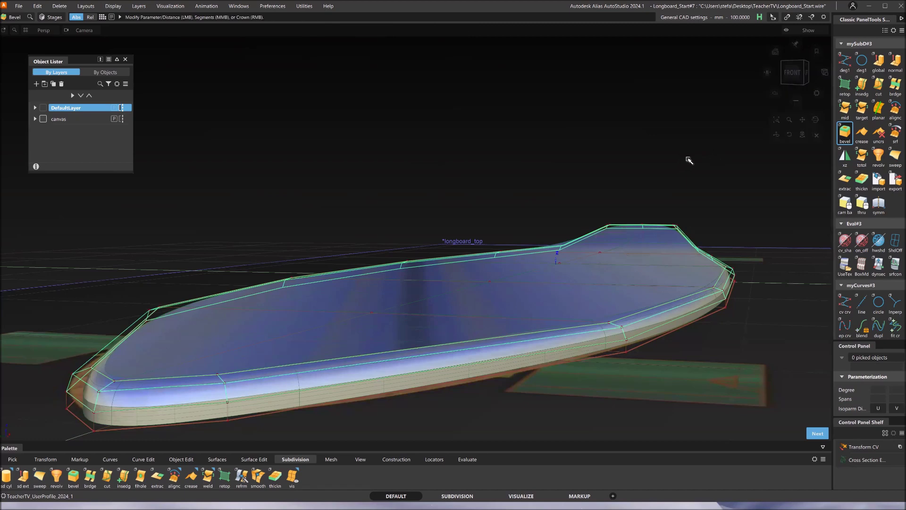
pyautogui.moveTo(688, 159); pyautogui.dragTo(672, 178)
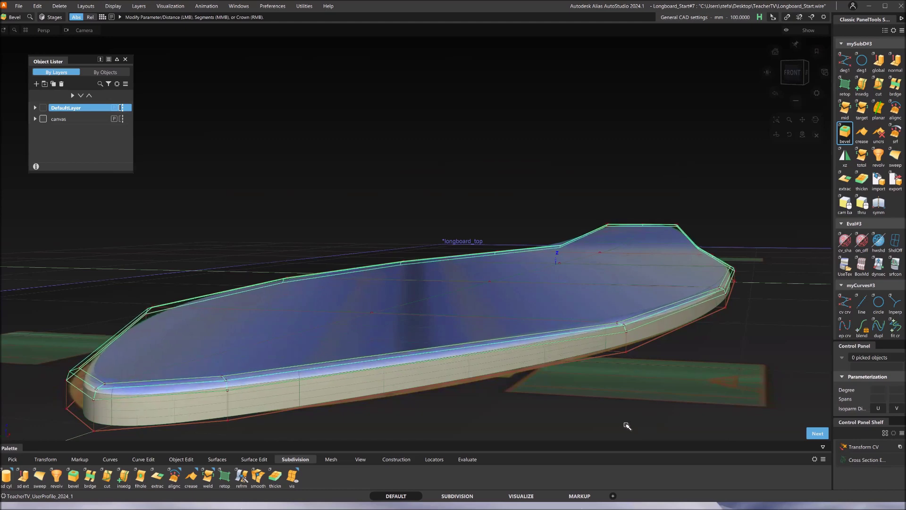
pyautogui.press('space')
# Create a new layer named deck.
pyautogui.keyDown('alt'); pyautogui.keyDown('shift'); pyautogui.moveTo(613, 247); pyautogui.dragTo(470, 306, button='right'); pyautogui.keyUp('shift'); pyautogui.keyUp('alt')
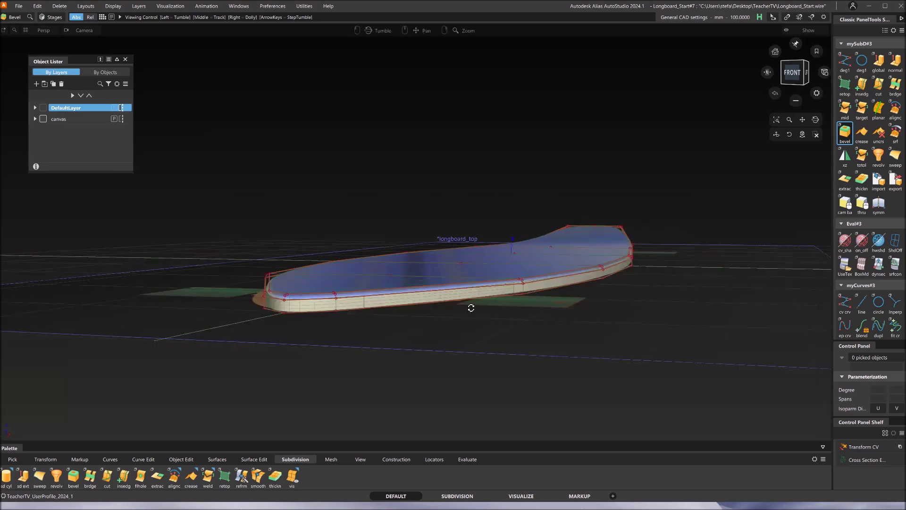
pyautogui.keyDown('alt'); pyautogui.keyDown('shift'); pyautogui.moveTo(457, 292); pyautogui.dragTo(468, 305); pyautogui.keyUp('shift'); pyautogui.keyUp('alt')
pyautogui.moveTo(469, 371)
pyautogui.keyDown('ctrl'); pyautogui.keyDown('shift'); pyautogui.mouseDown()
pyautogui.moveTo(459, 277)
pyautogui.moveTo(456, 292)
pyautogui.mouseUp(); pyautogui.keyUp('shift'); pyautogui.keyUp('ctrl')
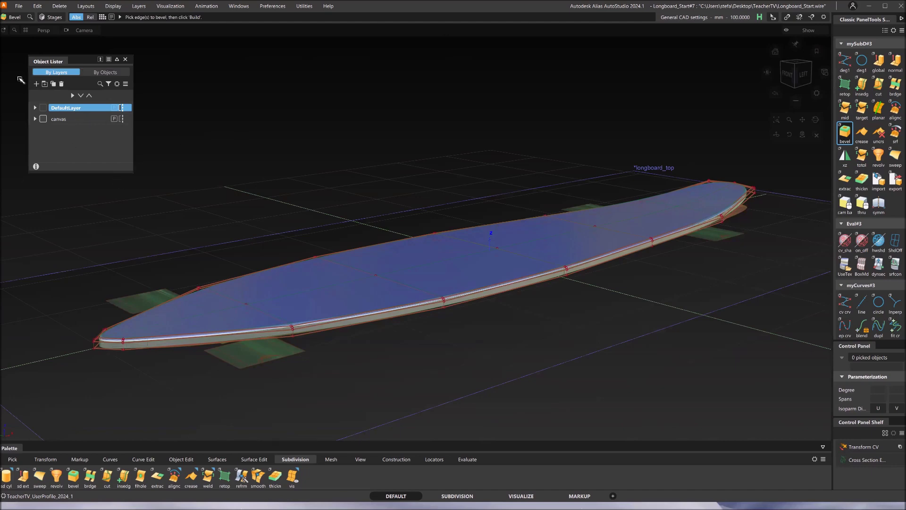
pyautogui.click(36, 84)
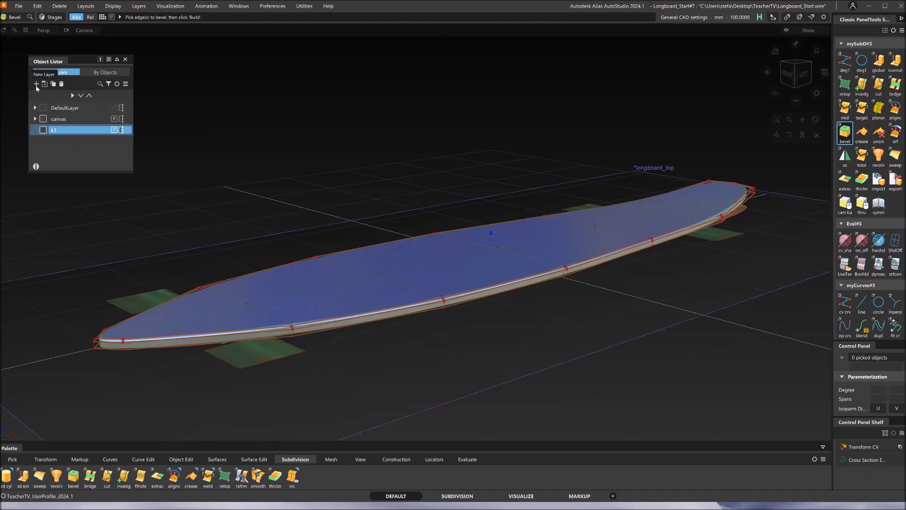
pyautogui.doubleClick(54, 130)
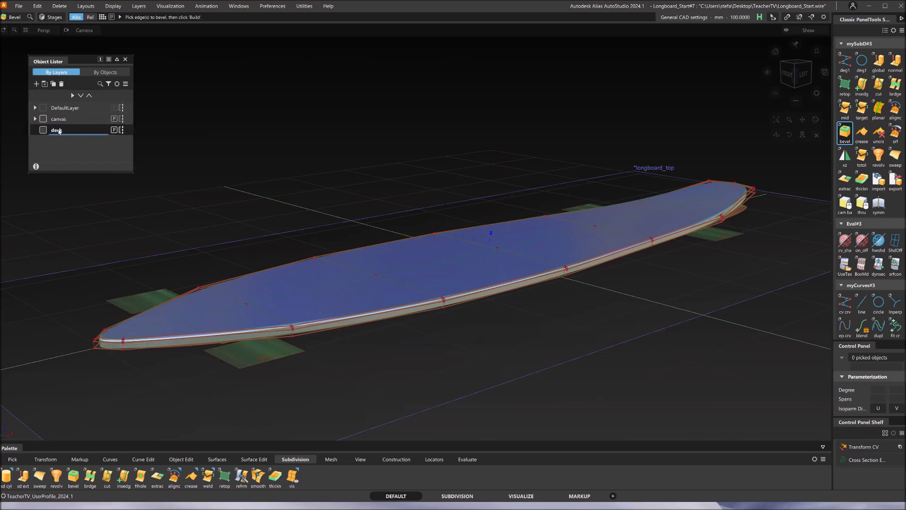
pyautogui.press('Return')
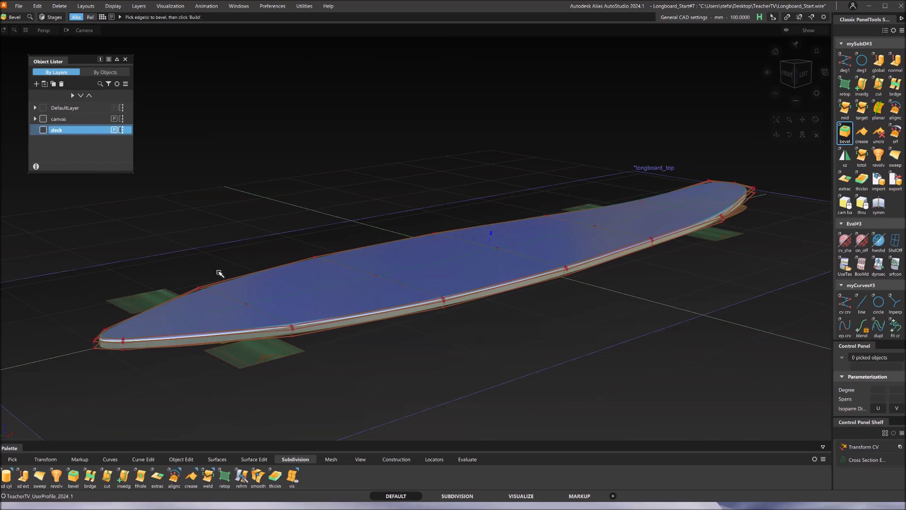
# Assign the longboard deck subdiv to the deck layer and toggle that layer's visibility off and on to check it.
pyautogui.keyDown('ctrl'); pyautogui.keyDown('shift'); pyautogui.moveTo(351, 215); pyautogui.dragTo(345, 239); pyautogui.keyUp('shift'); pyautogui.keyUp('ctrl')
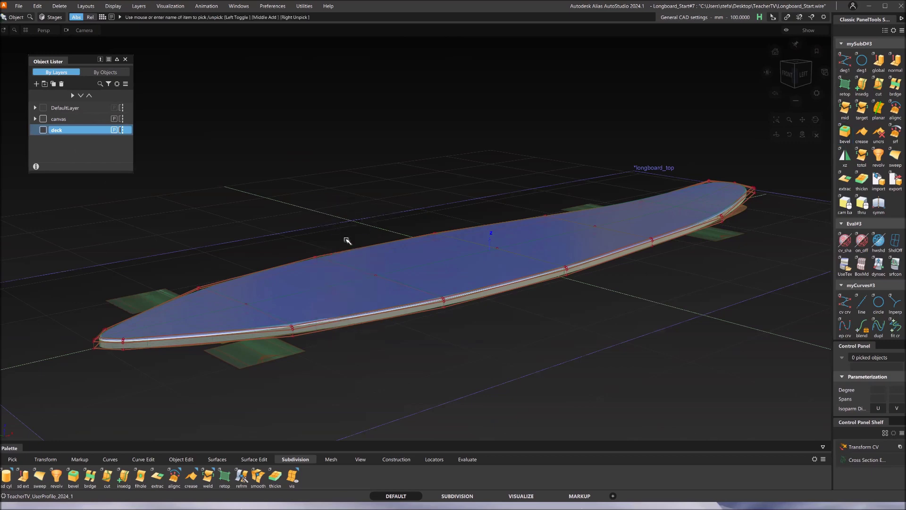
pyautogui.click(356, 263)
pyautogui.rightClick(74, 134)
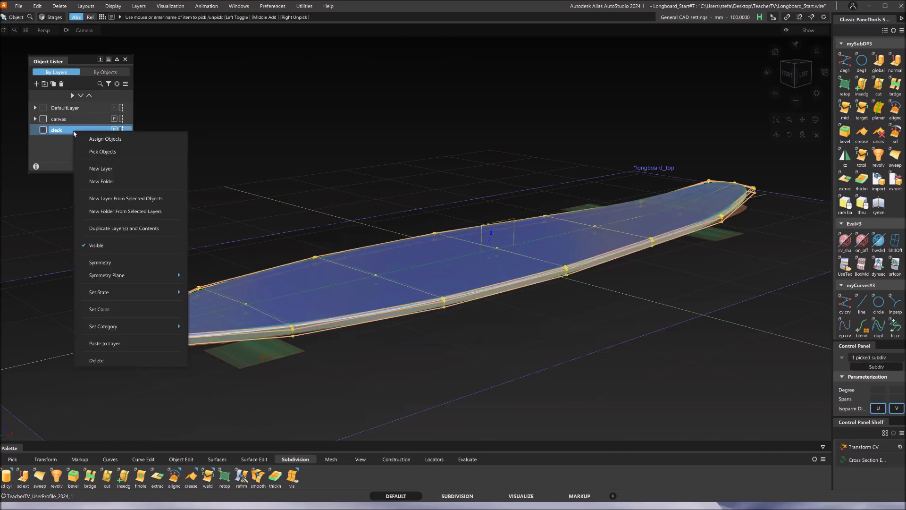
pyautogui.click(85, 138)
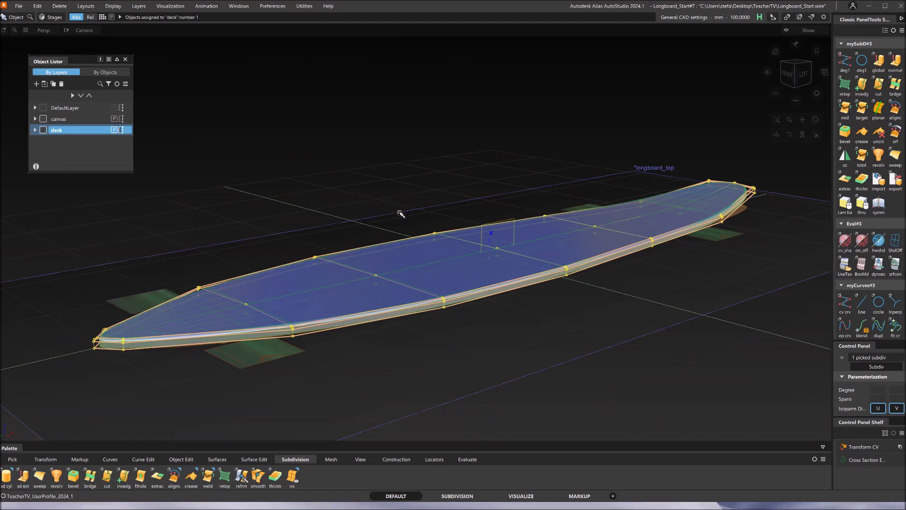
pyautogui.click(81, 155)
pyautogui.click(44, 130)
pyautogui.click(44, 130)
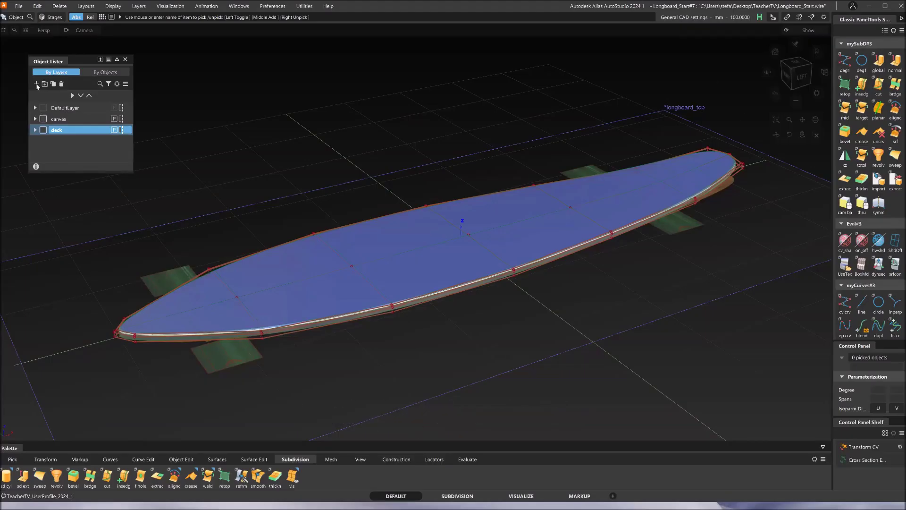
# Create a new layer named wheel.
pyautogui.click(36, 84)
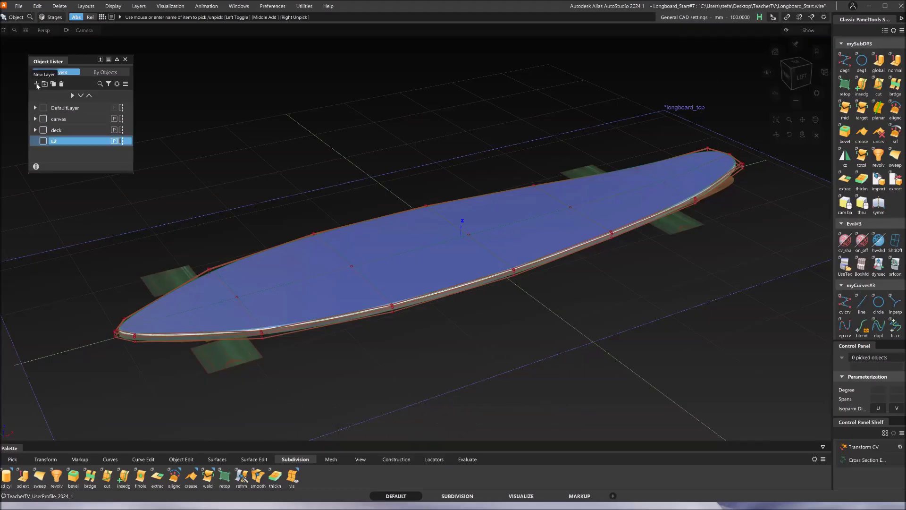
pyautogui.doubleClick(58, 142)
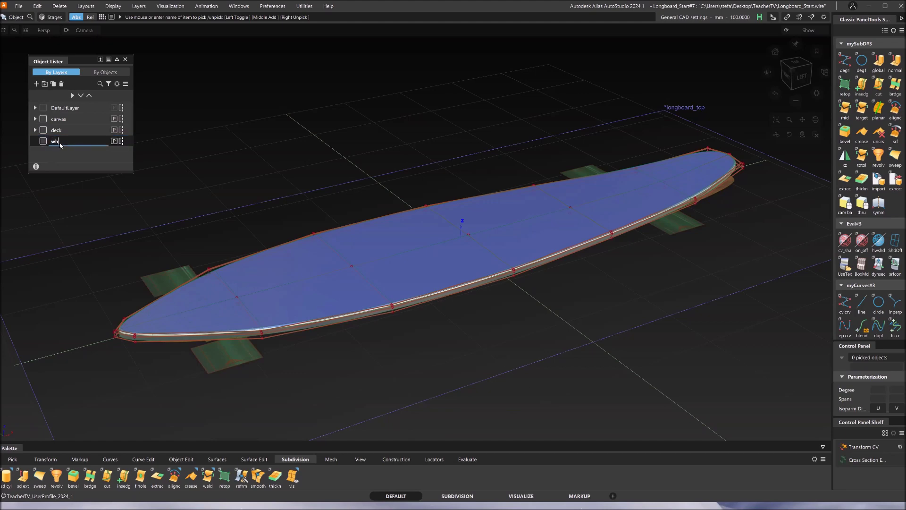
pyautogui.press('Return')
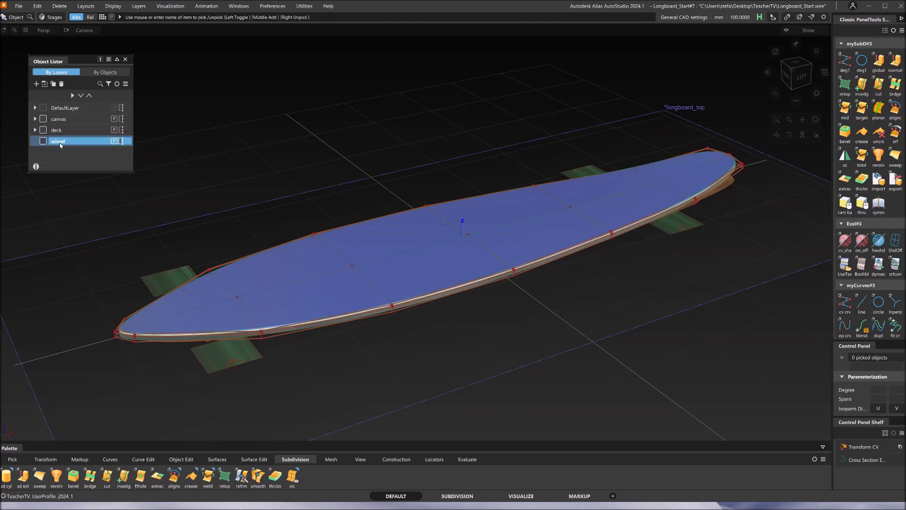
pyautogui.click(793, 67)
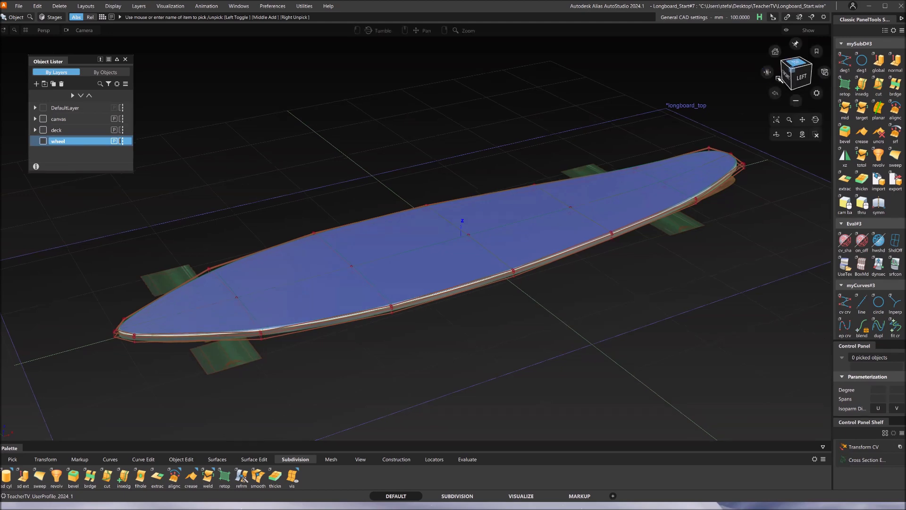
pyautogui.keyDown('alt'); pyautogui.keyDown('shift'); pyautogui.moveTo(678, 148); pyautogui.dragTo(389, 266); pyautogui.keyUp('shift'); pyautogui.keyUp('alt')
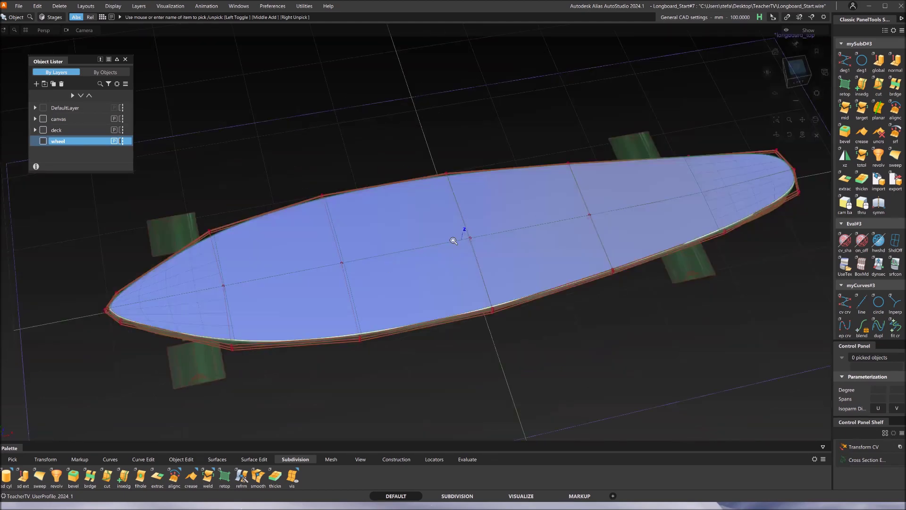
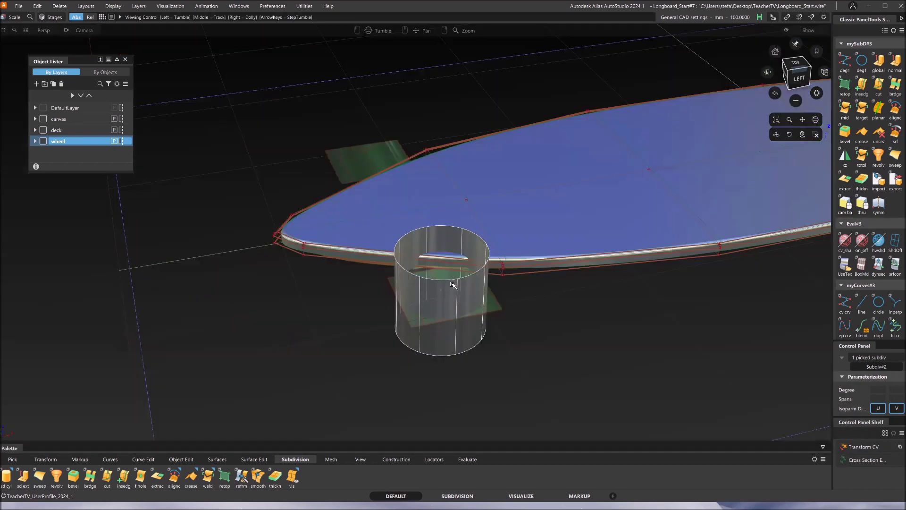
# Rotate the wheel cylinder 90 degrees about X in the Information Window so it lies sideways under the deck, and close the window.
pyautogui.keyDown('ctrl'); pyautogui.keyDown('shift'); pyautogui.click(453, 287); pyautogui.keyUp('shift'); pyautogui.keyUp('ctrl')
pyautogui.click(453, 278)
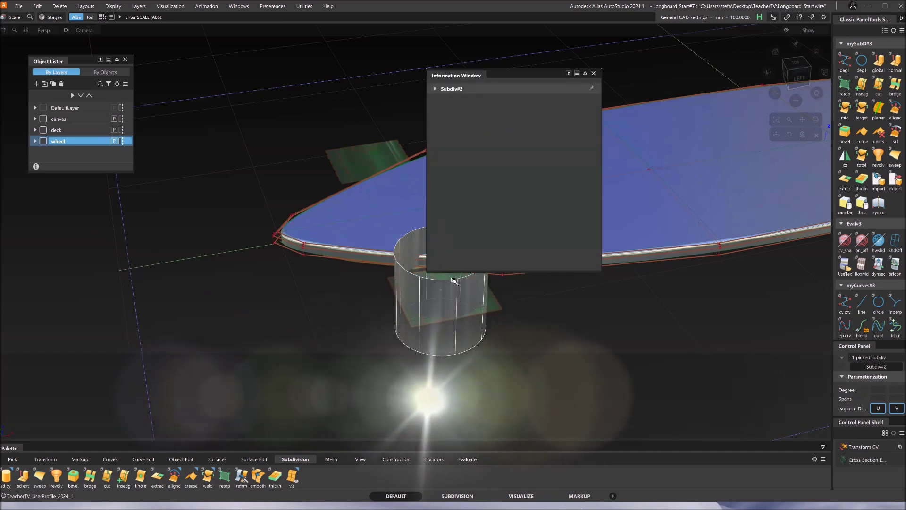
pyautogui.click(435, 90)
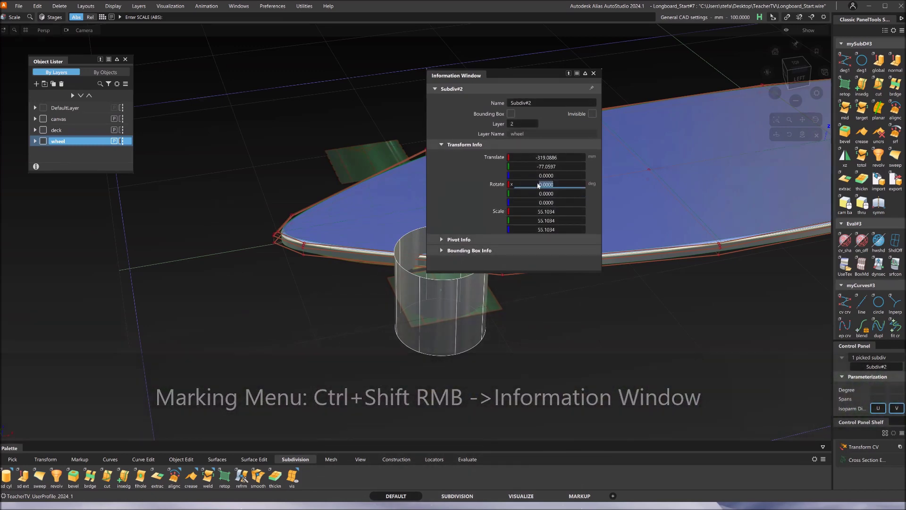
pyautogui.write('9')
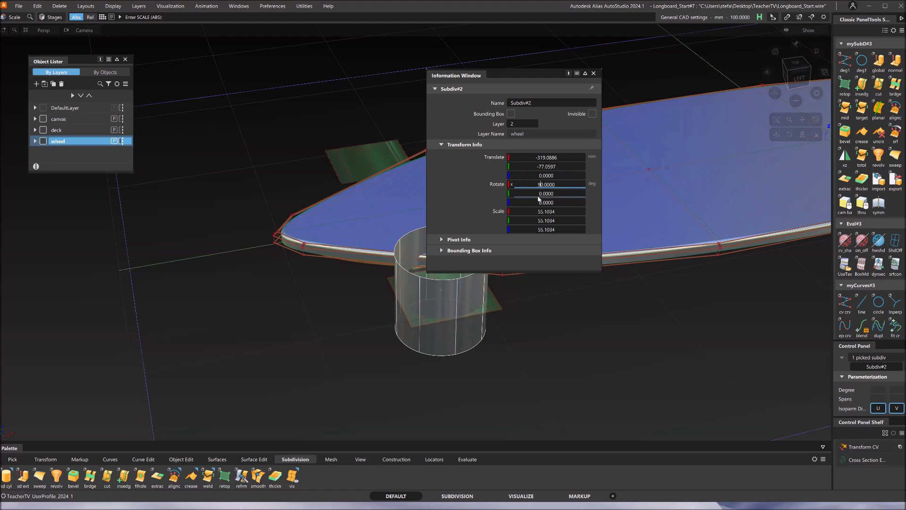
pyautogui.press('Tab')
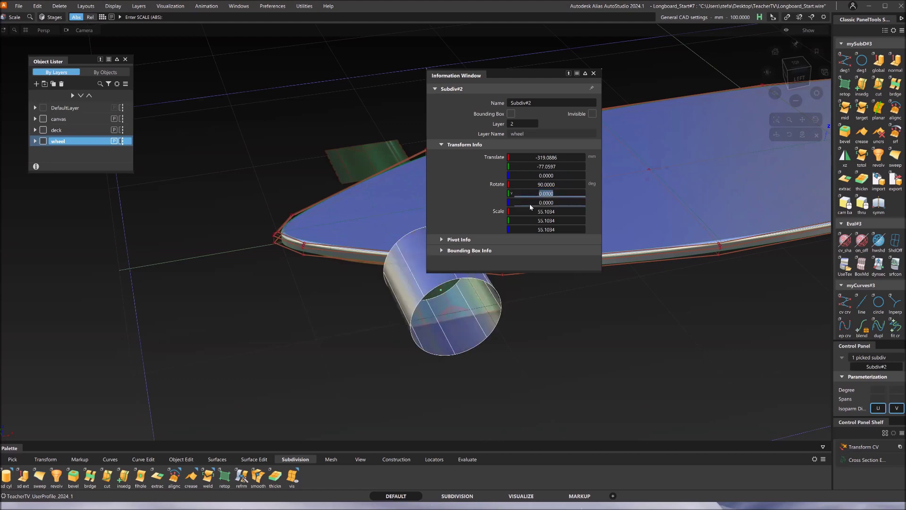
pyautogui.moveTo(522, 74); pyautogui.dragTo(689, 92)
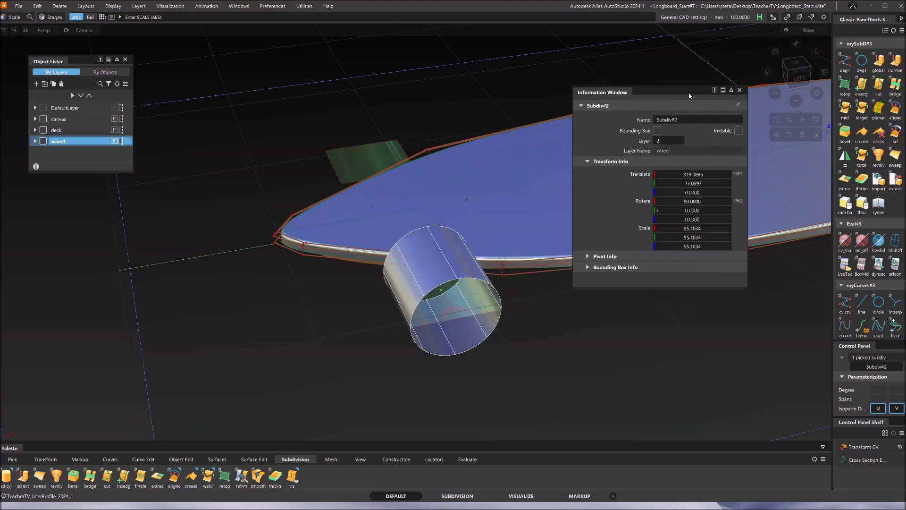
pyautogui.click(739, 91)
# Pick the edge loop around the wheel cylinder's outer open end and extrude it slightly inward in Normal mode to form a rounded rim.
pyautogui.keyDown('ctrl'); pyautogui.keyDown('shift'); pyautogui.moveTo(574, 323); pyautogui.dragTo(592, 367); pyautogui.keyUp('shift'); pyautogui.keyUp('ctrl')
pyautogui.click(599, 309)
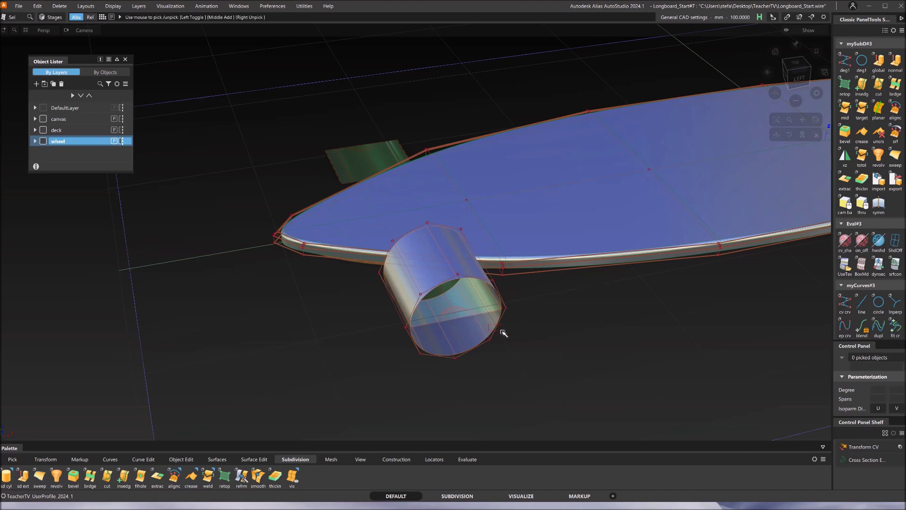
pyautogui.click(500, 330)
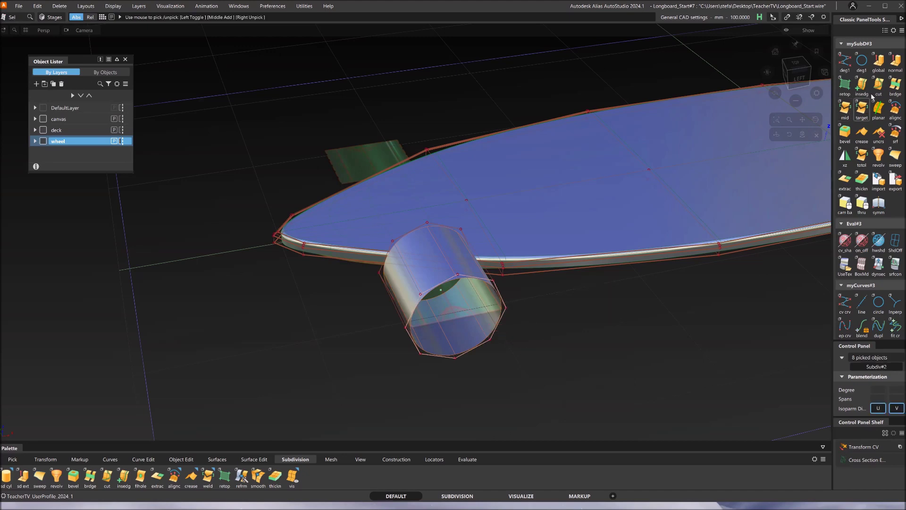
pyautogui.click(895, 66)
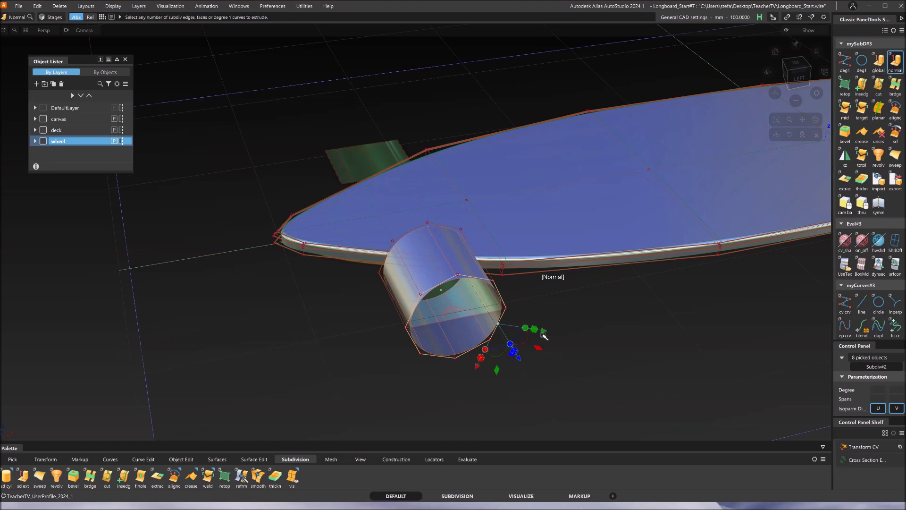
pyautogui.moveTo(544, 333); pyautogui.dragTo(535, 330)
pyautogui.keyDown('alt'); pyautogui.keyDown('shift'); pyautogui.moveTo(542, 356); pyautogui.dragTo(545, 351, button='right'); pyautogui.keyUp('shift'); pyautogui.keyUp('alt')
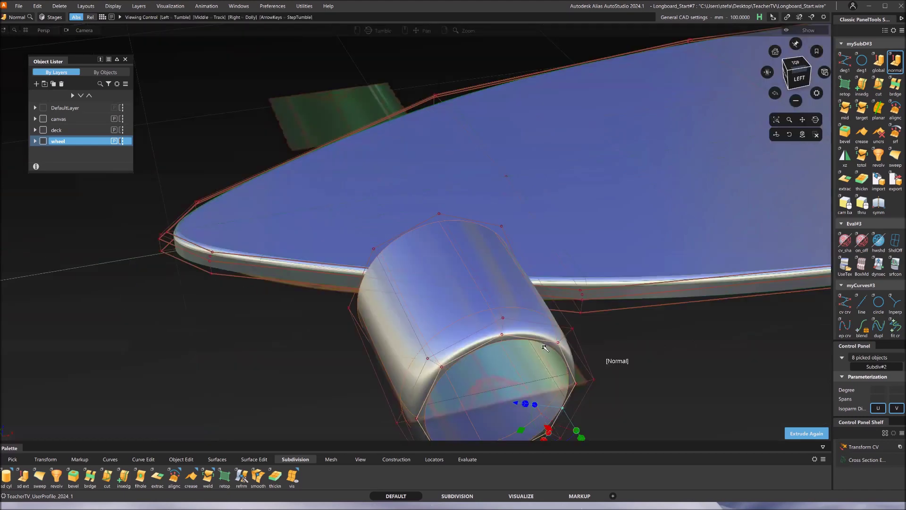
pyautogui.keyDown('alt'); pyautogui.keyDown('shift'); pyautogui.moveTo(541, 351); pyautogui.dragTo(523, 267, button='middle'); pyautogui.keyUp('shift'); pyautogui.keyUp('alt')
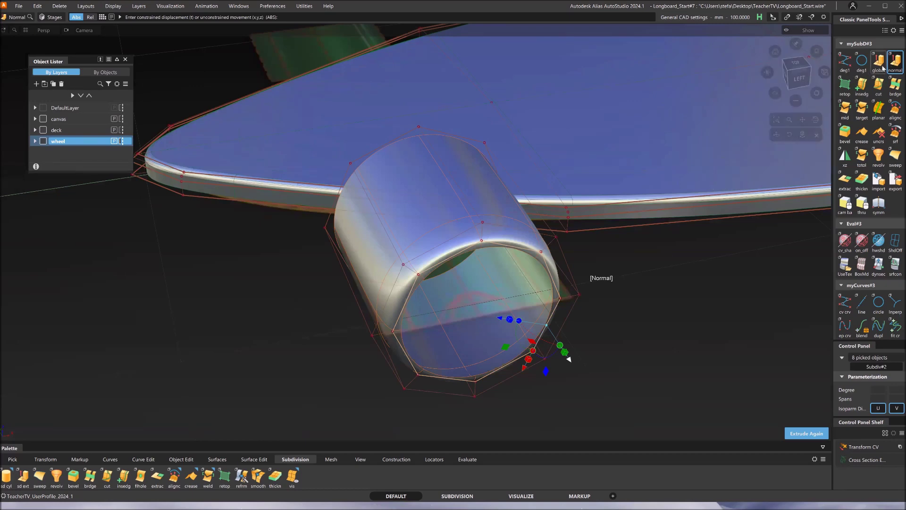
# Extrude the wheel's rim edges in Global mode, scaling them down to a small central hole and pushing them slightly into the wheel.
pyautogui.click(878, 62)
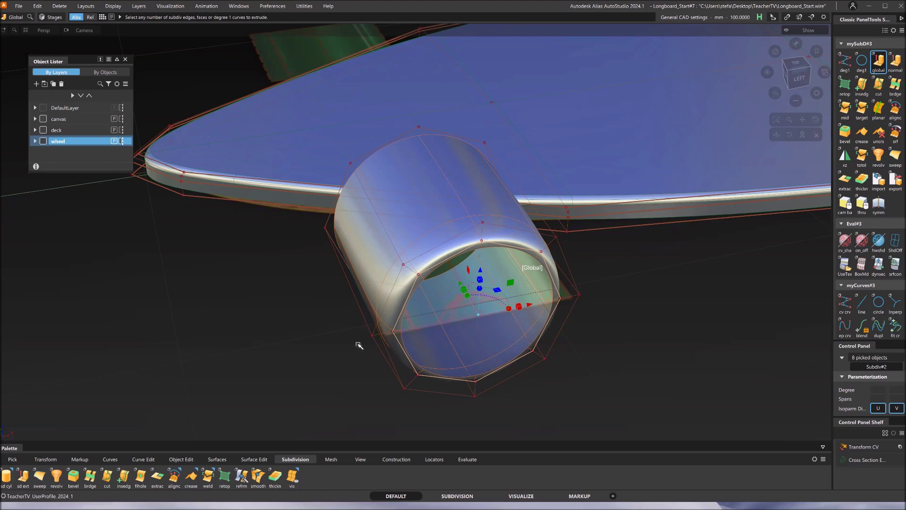
pyautogui.click(519, 308)
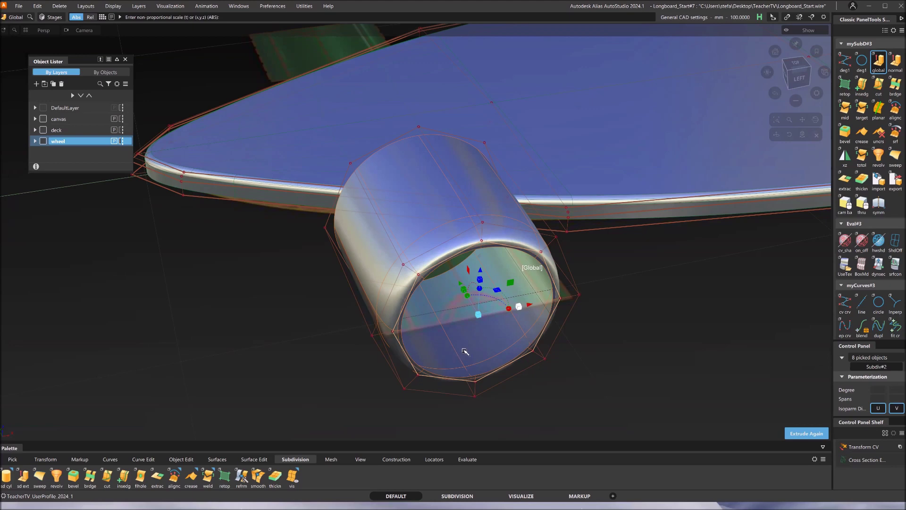
pyautogui.click(477, 314)
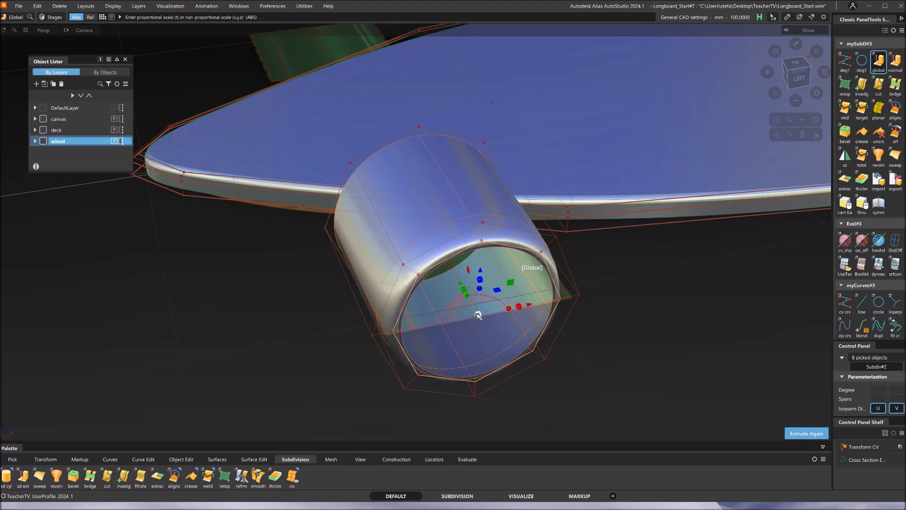
pyautogui.moveTo(478, 315); pyautogui.dragTo(454, 342)
pyautogui.moveTo(458, 283); pyautogui.dragTo(442, 257)
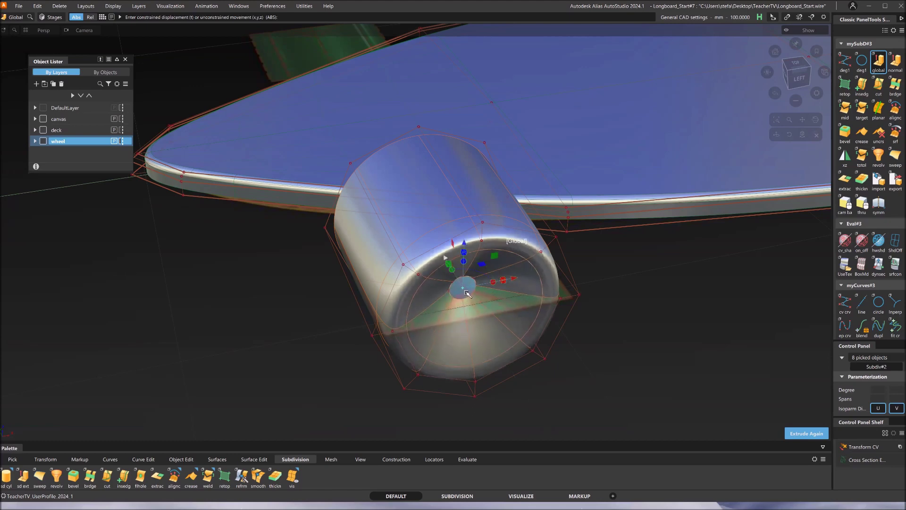
# Extrude the edges of the small hub hole once more and scale them to the centre to close the wheel face.
pyautogui.keyDown('alt'); pyautogui.keyDown('shift'); pyautogui.moveTo(493, 330); pyautogui.dragTo(489, 363); pyautogui.keyUp('shift'); pyautogui.keyUp('alt')
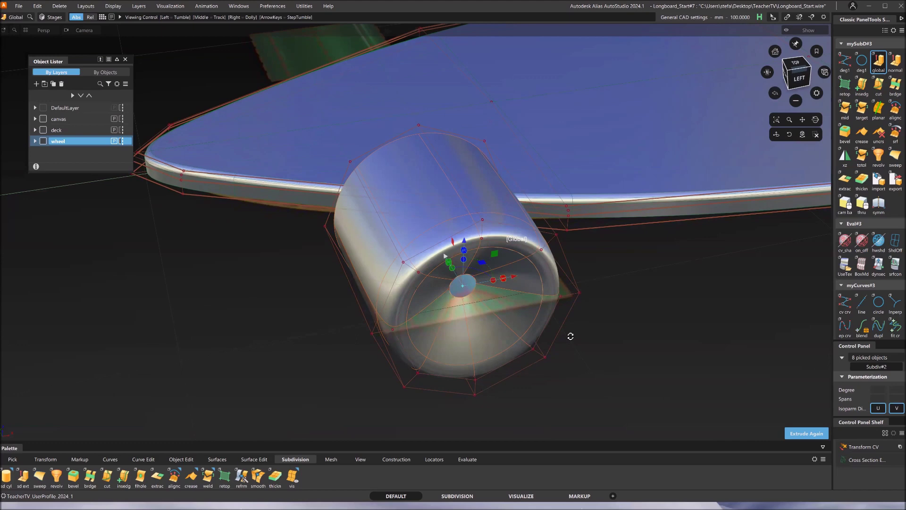
pyautogui.keyDown('alt'); pyautogui.keyDown('shift'); pyautogui.moveTo(570, 336); pyautogui.dragTo(723, 335); pyautogui.keyUp('shift'); pyautogui.keyUp('alt')
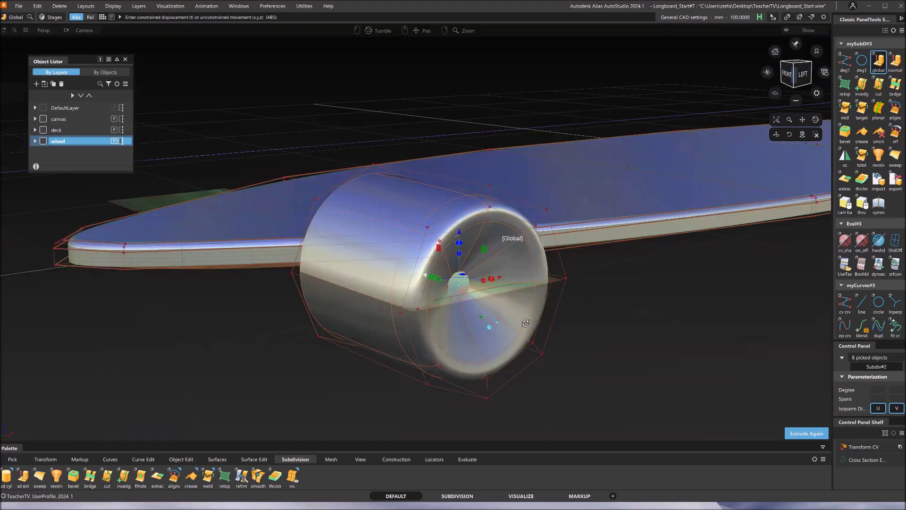
pyautogui.keyDown('alt'); pyautogui.keyDown('shift'); pyautogui.moveTo(526, 323); pyautogui.dragTo(435, 343); pyautogui.keyUp('shift'); pyautogui.keyUp('alt')
pyautogui.keyDown('alt'); pyautogui.keyDown('shift'); pyautogui.moveTo(527, 348); pyautogui.dragTo(530, 338, button='right'); pyautogui.keyUp('shift'); pyautogui.keyUp('alt')
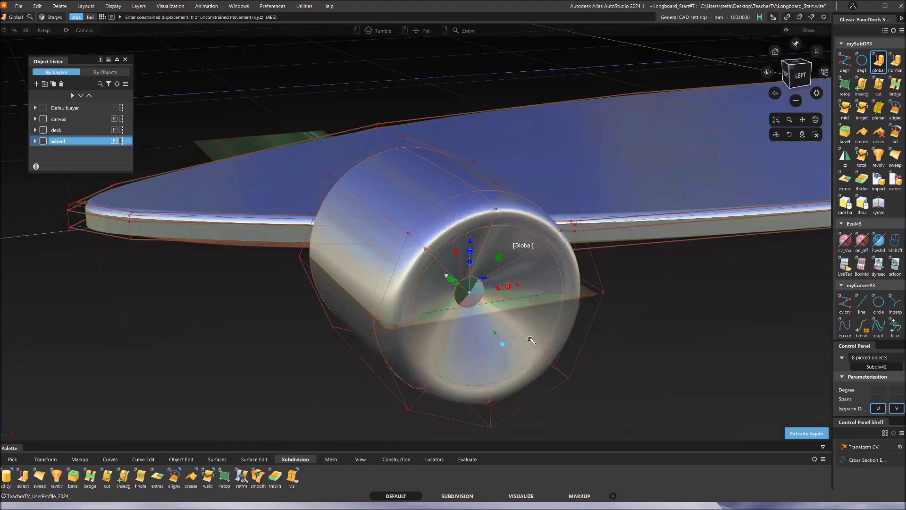
pyautogui.scroll(2, 518, 330)
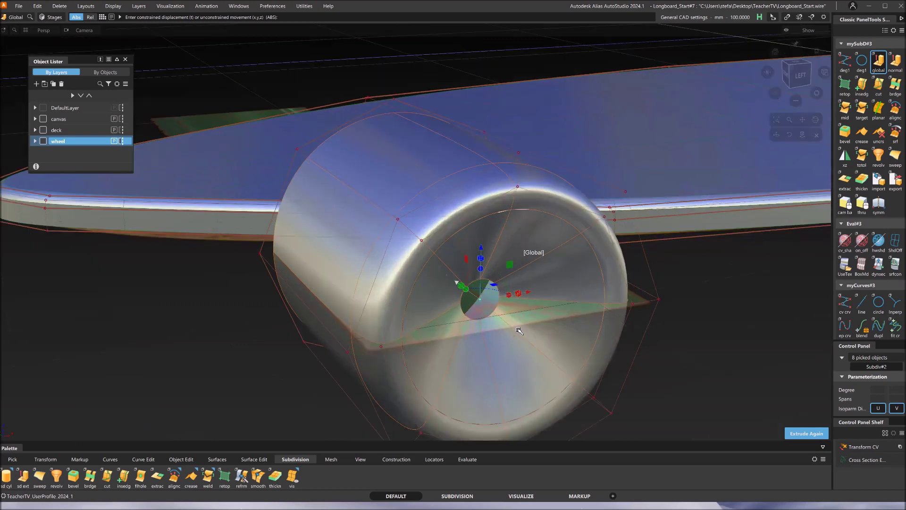
pyautogui.press('space')
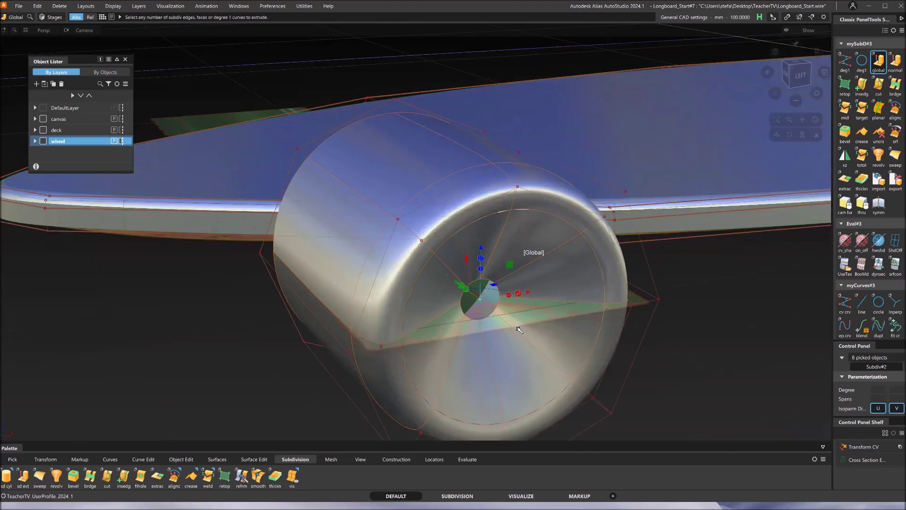
pyautogui.click(481, 282)
pyautogui.moveTo(478, 298); pyautogui.dragTo(479, 335)
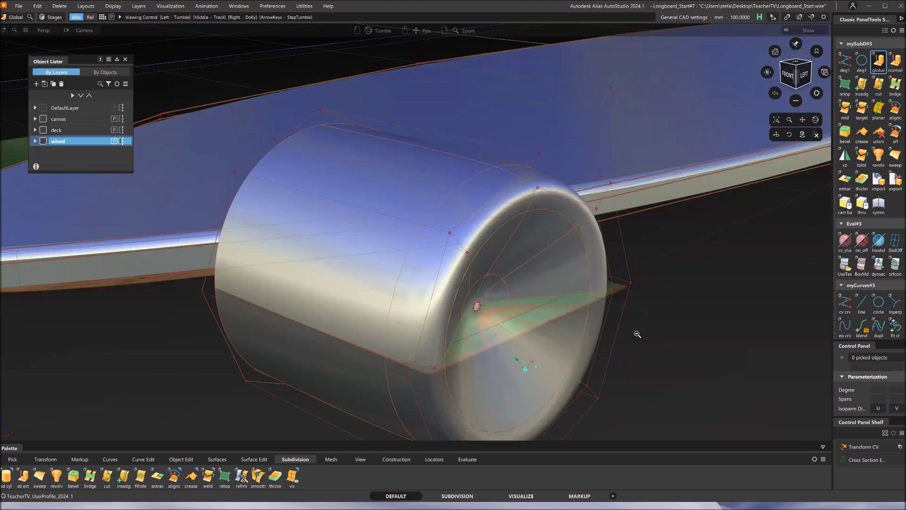
# Turn on symmetry for the wheel layer to mirror the wheel to the other side of the deck.
pyautogui.keyDown('alt'); pyautogui.keyDown('shift'); pyautogui.moveTo(637, 334); pyautogui.dragTo(589, 313, button='right'); pyautogui.keyUp('shift'); pyautogui.keyUp('alt')
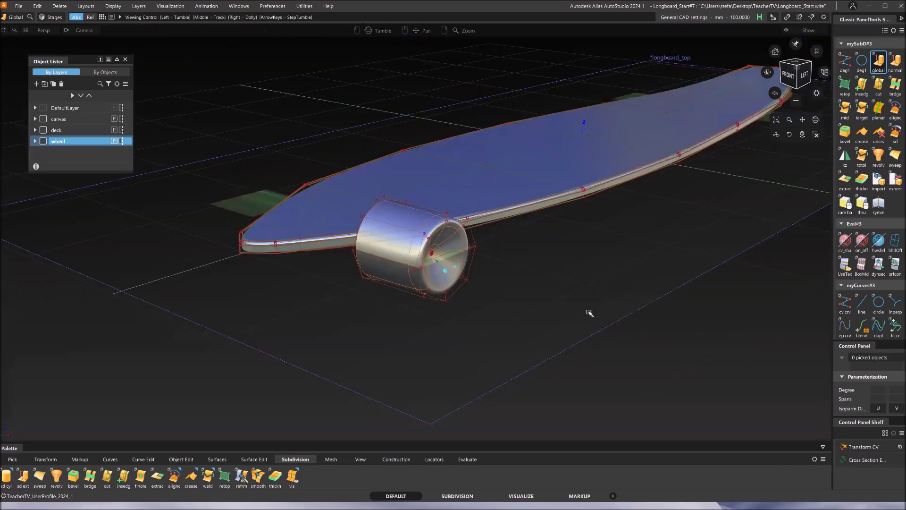
pyautogui.click(122, 140)
pyautogui.keyDown('alt'); pyautogui.keyDown('shift'); pyautogui.moveTo(523, 308); pyautogui.dragTo(323, 299); pyautogui.keyUp('shift'); pyautogui.keyUp('alt')
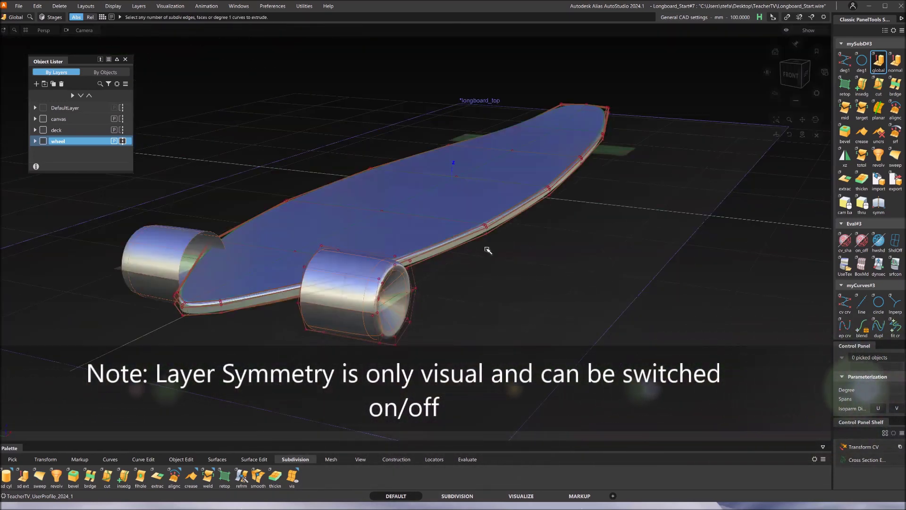
# Pick the deck subdiv and move it straight up along Z with the Transform tool so it sits above the wheels.
pyautogui.keyDown('ctrl'); pyautogui.keyDown('shift'); pyautogui.moveTo(489, 272); pyautogui.dragTo(472, 236); pyautogui.keyUp('shift'); pyautogui.keyUp('ctrl')
pyautogui.click(471, 237)
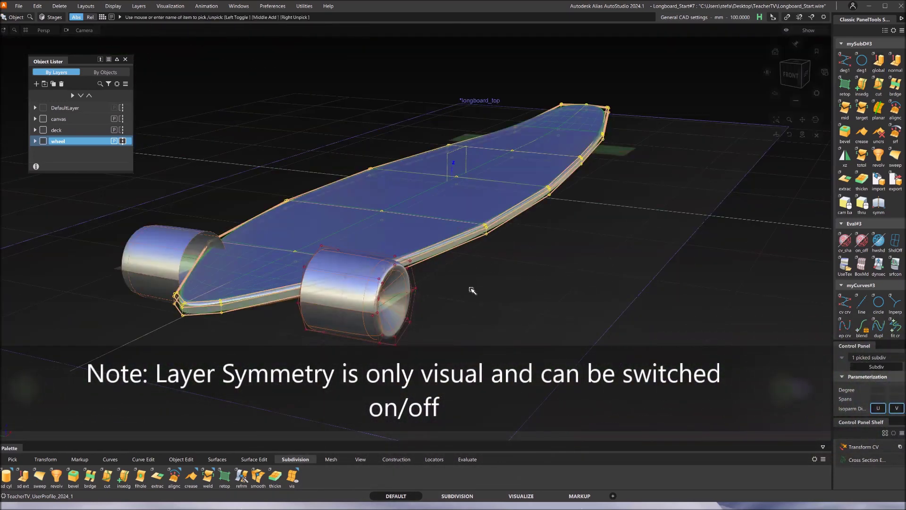
pyautogui.keyDown('ctrl'); pyautogui.keyDown('shift'); pyautogui.middleClick(471, 288); pyautogui.keyUp('shift'); pyautogui.keyUp('ctrl')
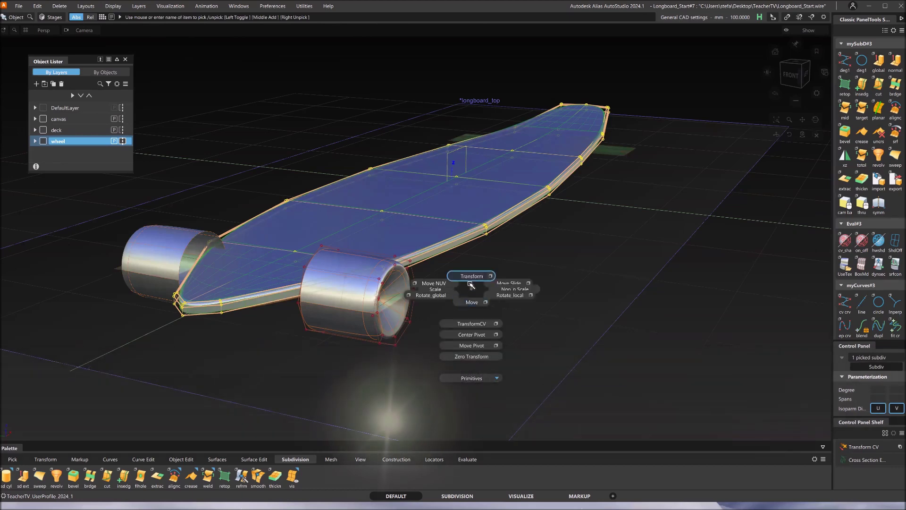
pyautogui.click(472, 277)
pyautogui.moveTo(457, 118); pyautogui.dragTo(461, 90)
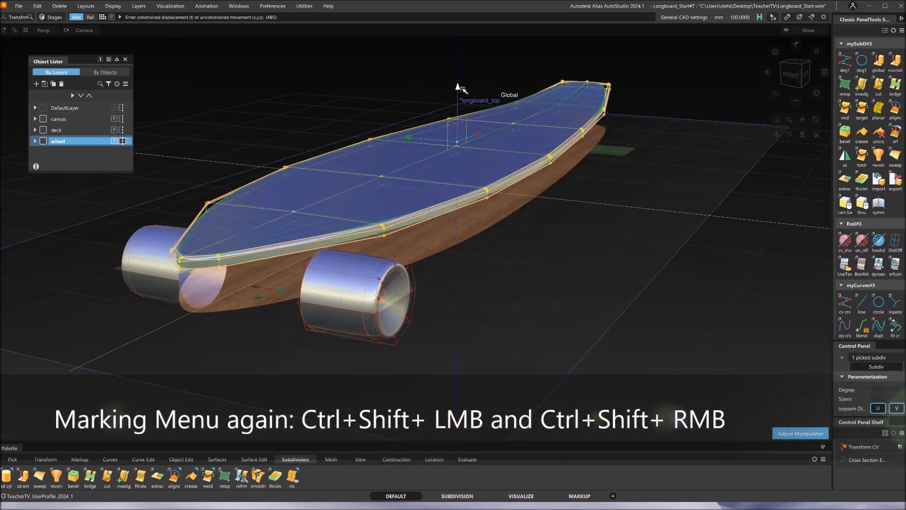
# Clear the deck selection, pick only the wheel subdiv, and copy and paste it in place.
pyautogui.keyDown('alt'); pyautogui.keyDown('shift'); pyautogui.moveTo(487, 287); pyautogui.dragTo(395, 287); pyautogui.keyUp('shift'); pyautogui.keyUp('alt')
pyautogui.keyDown('alt'); pyautogui.keyDown('shift'); pyautogui.moveTo(395, 287); pyautogui.dragTo(472, 297, button='right'); pyautogui.keyUp('shift'); pyautogui.keyUp('alt')
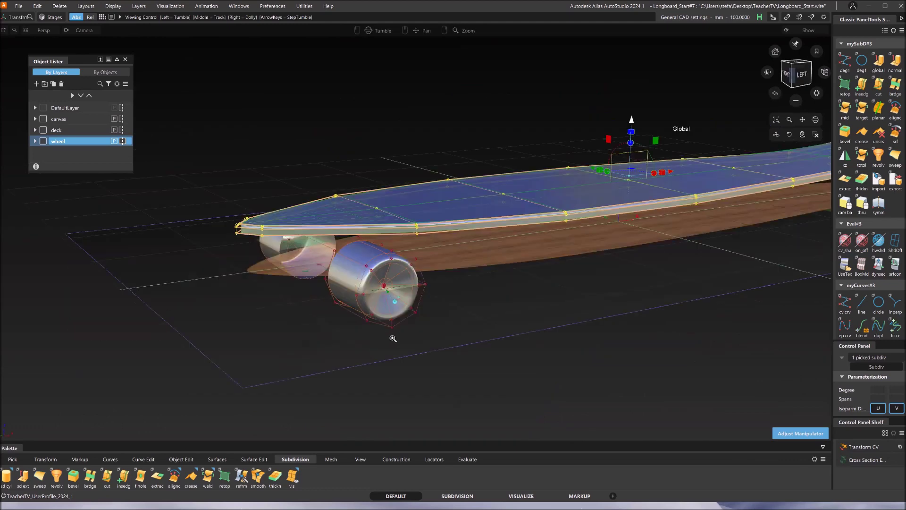
pyautogui.keyDown('alt'); pyautogui.keyDown('shift'); pyautogui.moveTo(393, 338); pyautogui.dragTo(427, 324, button='right'); pyautogui.keyUp('shift'); pyautogui.keyUp('alt')
pyautogui.keyDown('alt'); pyautogui.keyDown('shift'); pyautogui.moveTo(389, 333); pyautogui.dragTo(293, 375, button='middle'); pyautogui.keyUp('shift'); pyautogui.keyUp('alt')
pyautogui.keyDown('ctrl'); pyautogui.keyDown('shift'); pyautogui.moveTo(292, 374); pyautogui.dragTo(293, 309); pyautogui.keyUp('shift'); pyautogui.keyUp('ctrl')
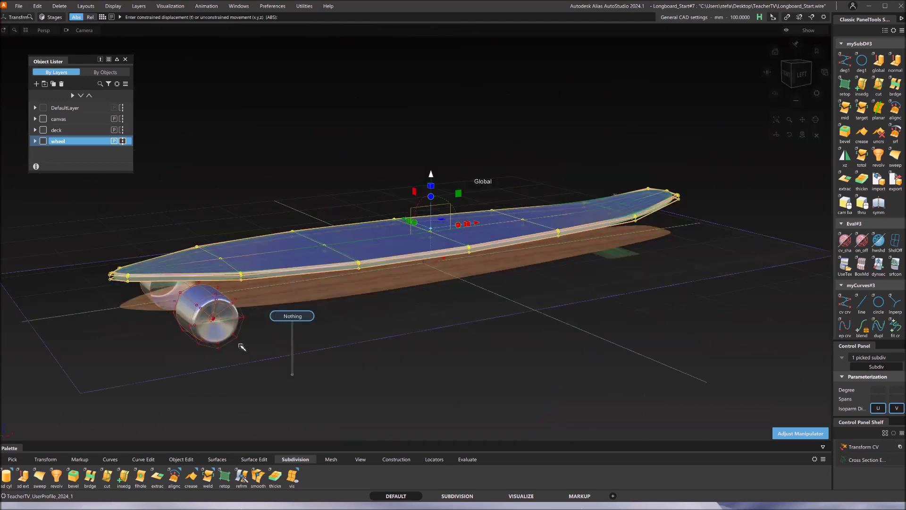
pyautogui.moveTo(216, 338); pyautogui.dragTo(245, 373)
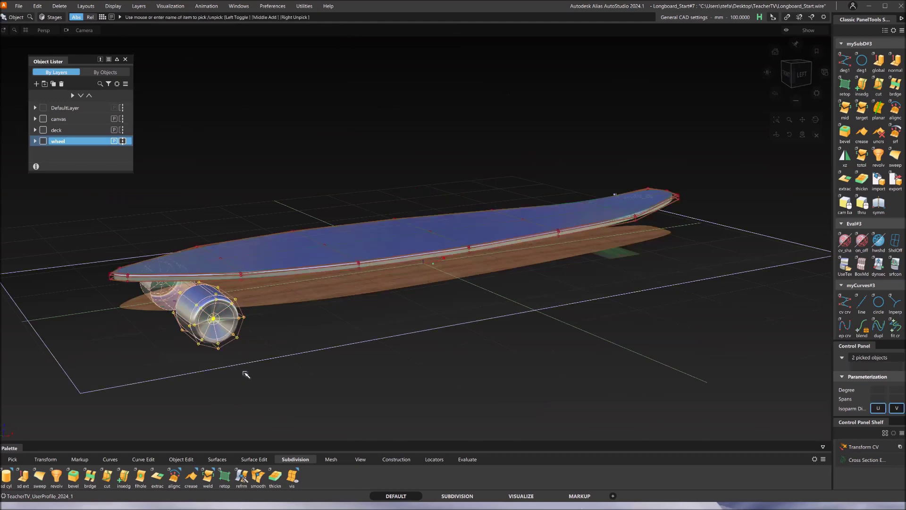
pyautogui.click(321, 377)
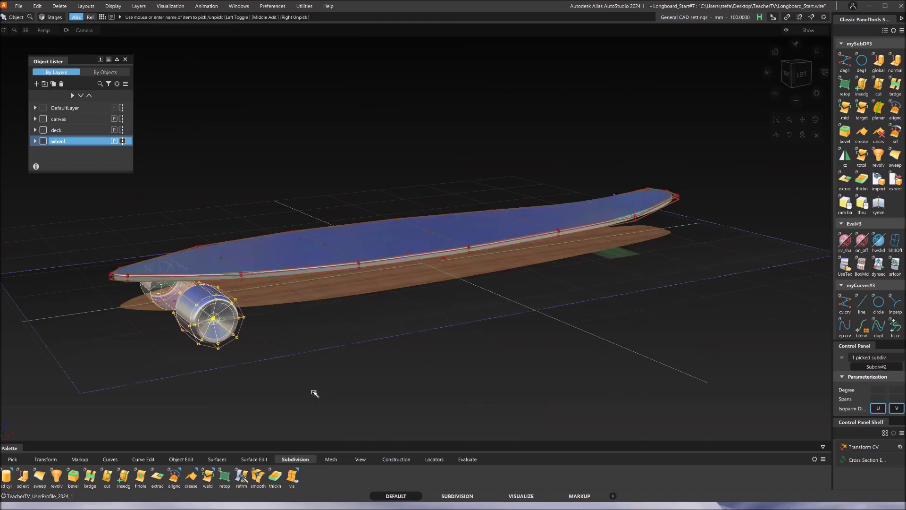
pyautogui.hotkey('ctrl', 'c')
pyautogui.hotkey('ctrl', 'v')
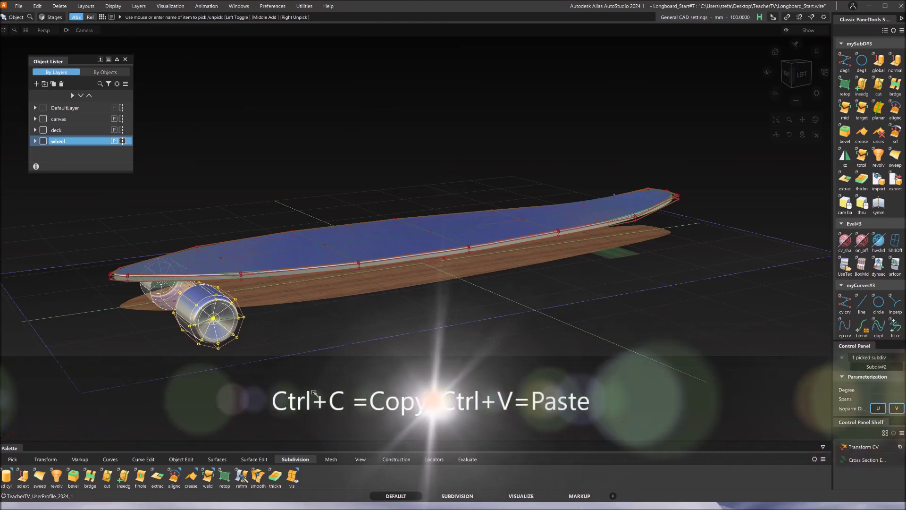
# Move the pasted wheel along the deck to the opposite end, adjust its position from above, and clear the selection.
pyautogui.keyDown('ctrl'); pyautogui.keyDown('shift'); pyautogui.moveTo(315, 389); pyautogui.dragTo(317, 375, button='middle'); pyautogui.keyUp('shift'); pyautogui.keyUp('ctrl')
pyautogui.moveTo(265, 308); pyautogui.dragTo(659, 269)
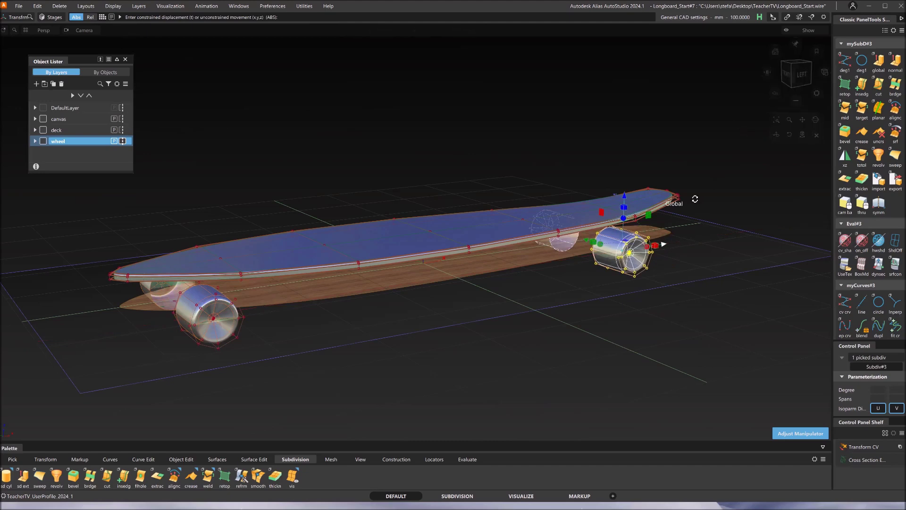
pyautogui.keyDown('alt'); pyautogui.keyDown('shift'); pyautogui.moveTo(695, 198); pyautogui.dragTo(578, 226); pyautogui.keyUp('shift'); pyautogui.keyUp('alt')
pyautogui.keyDown('alt'); pyautogui.keyDown('shift'); pyautogui.click(795, 61); pyautogui.keyUp('shift'); pyautogui.keyUp('alt')
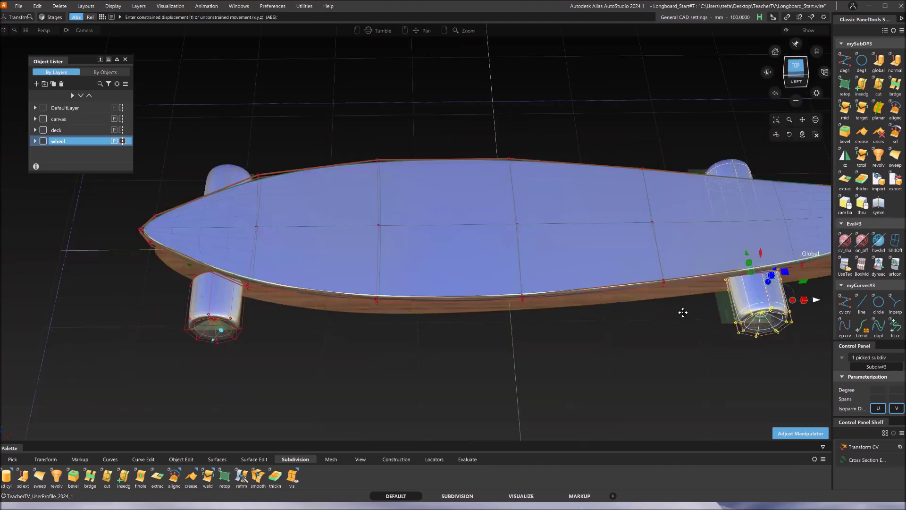
pyautogui.moveTo(624, 307); pyautogui.dragTo(607, 307)
pyautogui.keyDown('ctrl'); pyautogui.keyDown('shift'); pyautogui.moveTo(446, 385); pyautogui.dragTo(483, 121); pyautogui.keyUp('shift'); pyautogui.keyUp('ctrl')
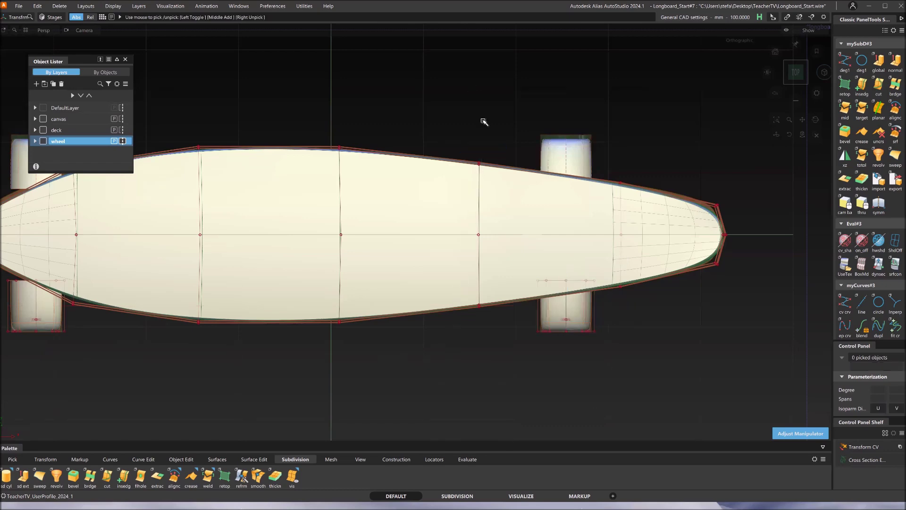
# Pick the open edge loop on the inner side of the original wheel and extrude it in normal mode into a rounded rim.
pyautogui.keyDown('alt'); pyautogui.keyDown('shift'); pyautogui.moveTo(461, 287); pyautogui.dragTo(577, 150); pyautogui.keyUp('shift'); pyautogui.keyUp('alt')
pyautogui.keyDown('alt'); pyautogui.keyDown('shift'); pyautogui.moveTo(364, 292); pyautogui.dragTo(403, 305, button='middle'); pyautogui.keyUp('shift'); pyautogui.keyUp('alt')
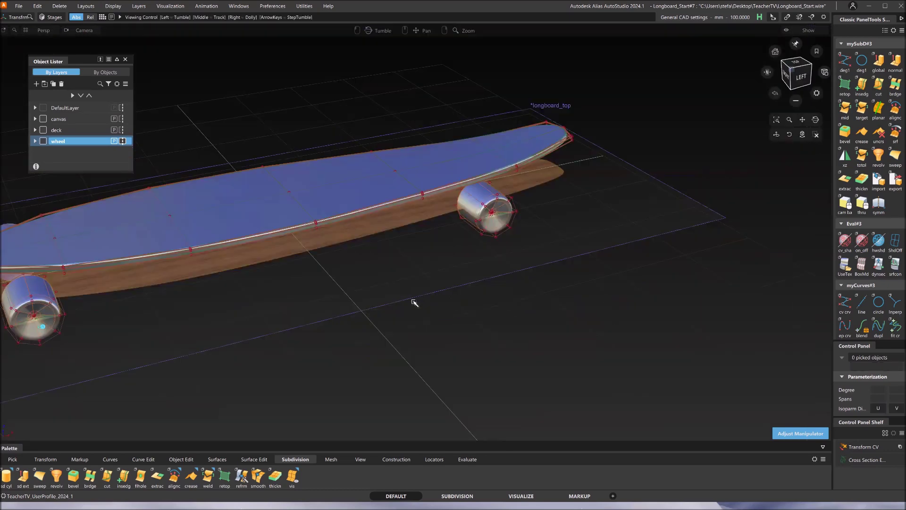
pyautogui.keyDown('alt'); pyautogui.keyDown('shift'); pyautogui.moveTo(455, 301); pyautogui.dragTo(368, 370); pyautogui.keyUp('shift'); pyautogui.keyUp('alt')
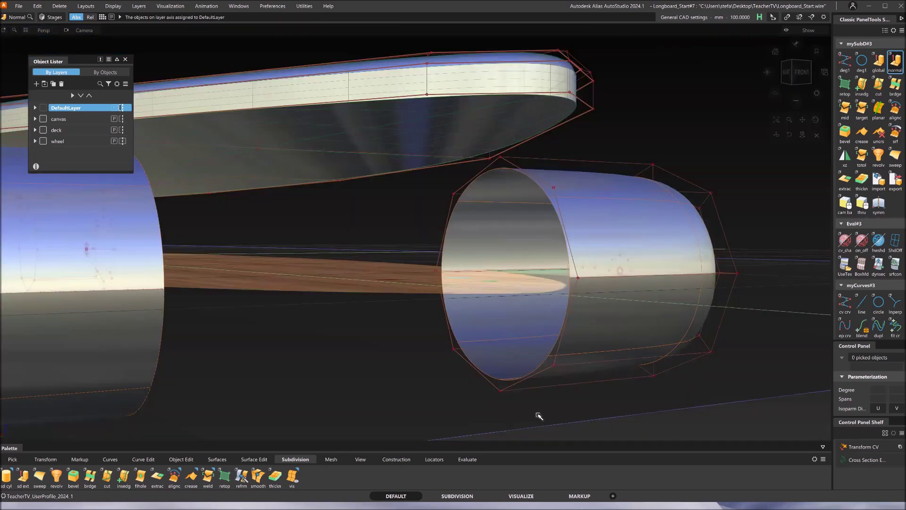
pyautogui.keyDown('ctrl'); pyautogui.keyDown('shift'); pyautogui.click(548, 399); pyautogui.keyUp('shift'); pyautogui.keyUp('ctrl')
pyautogui.keyDown('ctrl'); pyautogui.keyDown('shift'); pyautogui.moveTo(547, 399); pyautogui.dragTo(536, 472); pyautogui.keyUp('shift'); pyautogui.keyUp('ctrl')
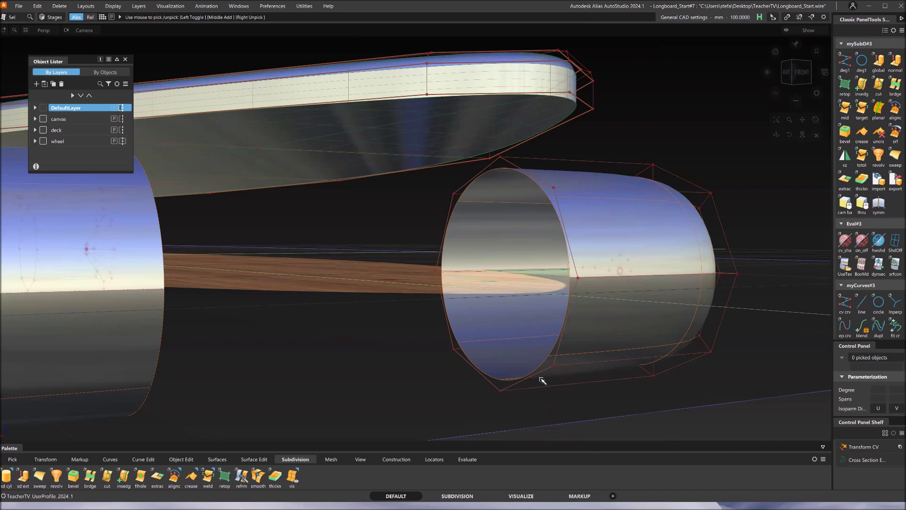
pyautogui.click(533, 376)
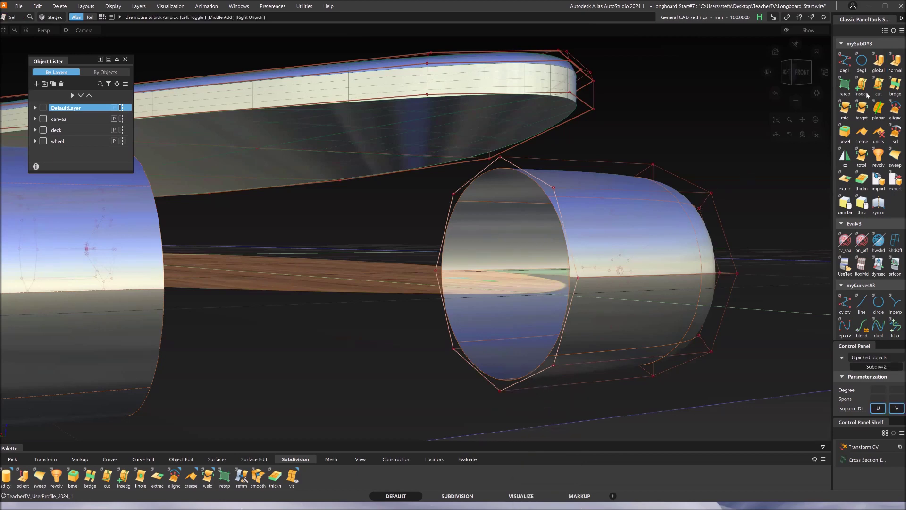
pyautogui.click(895, 60)
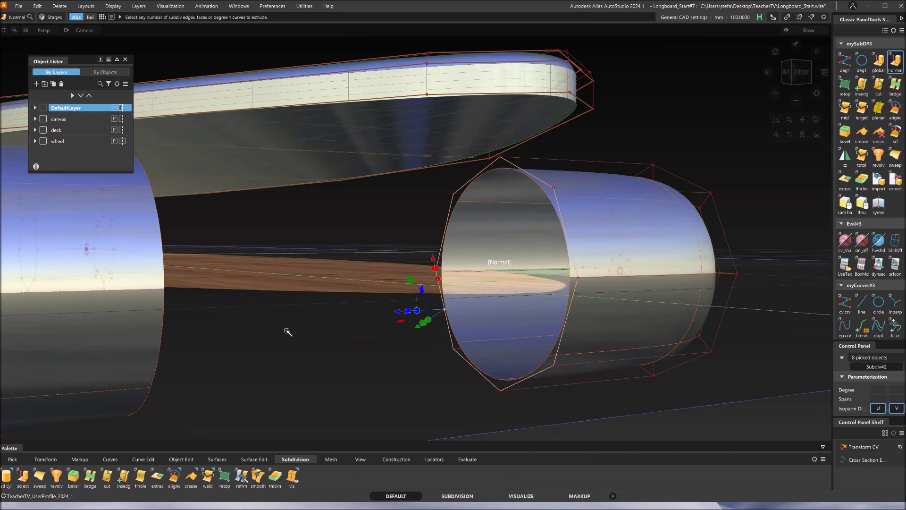
pyautogui.keyDown('alt'); pyautogui.keyDown('shift'); pyautogui.moveTo(348, 378); pyautogui.dragTo(414, 386); pyautogui.keyUp('shift'); pyautogui.keyUp('alt')
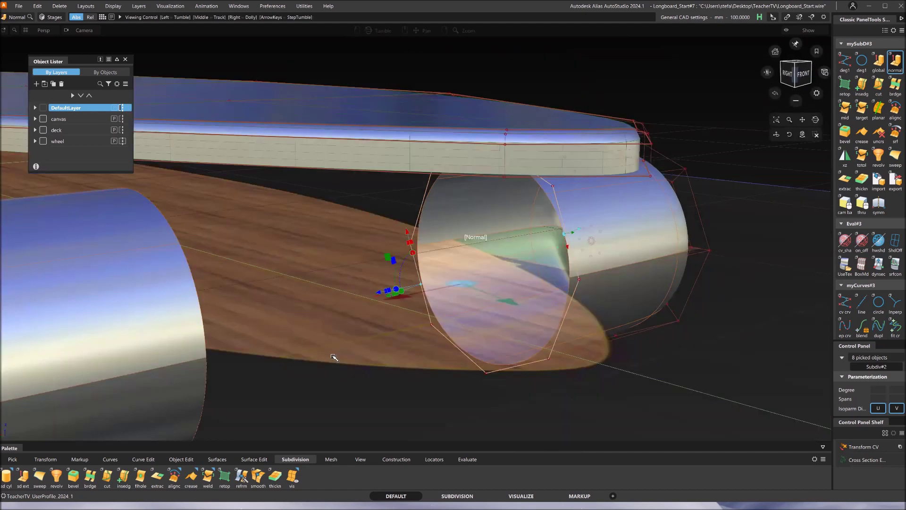
pyautogui.keyDown('alt'); pyautogui.keyDown('shift'); pyautogui.moveTo(390, 335); pyautogui.dragTo(407, 328); pyautogui.keyUp('shift'); pyautogui.keyUp('alt')
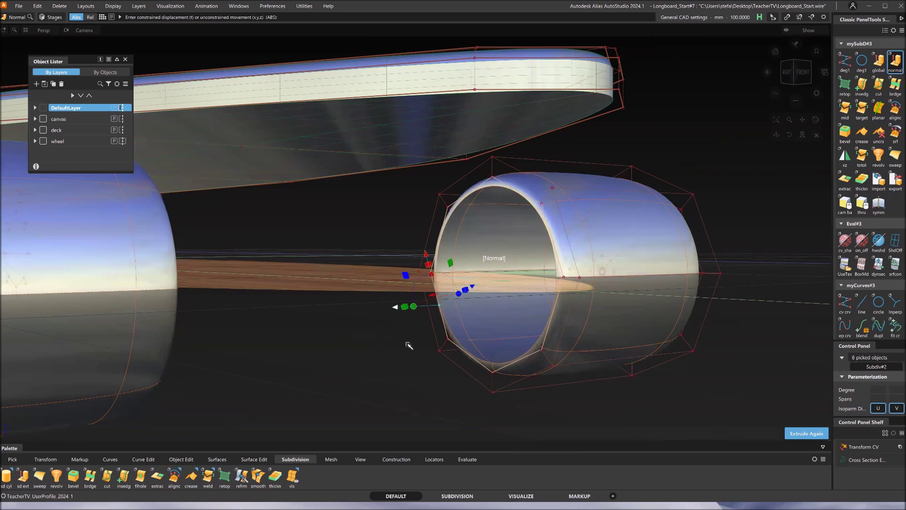
# Extrude the rim edges again in global mode, scale them towards the centre until a small hub hole remains, and clear the selection.
pyautogui.click(880, 69)
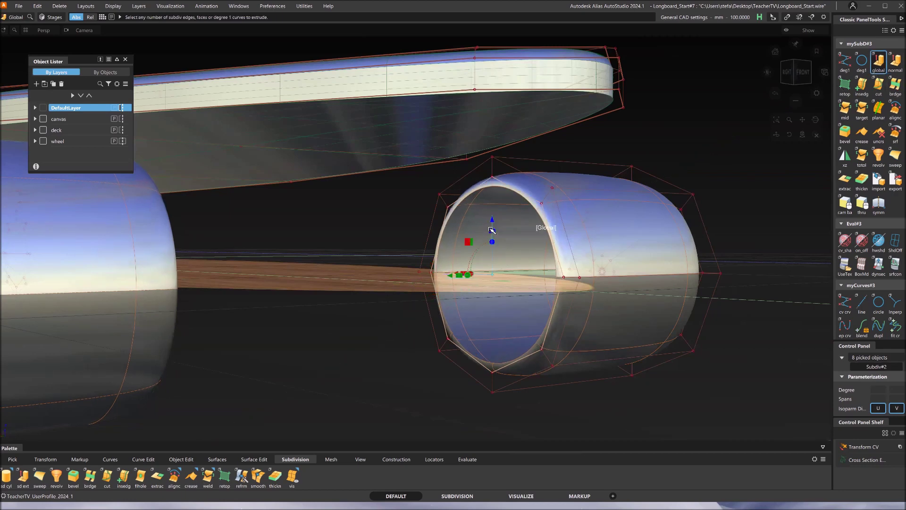
pyautogui.moveTo(492, 230); pyautogui.dragTo(494, 231)
pyautogui.click(492, 275)
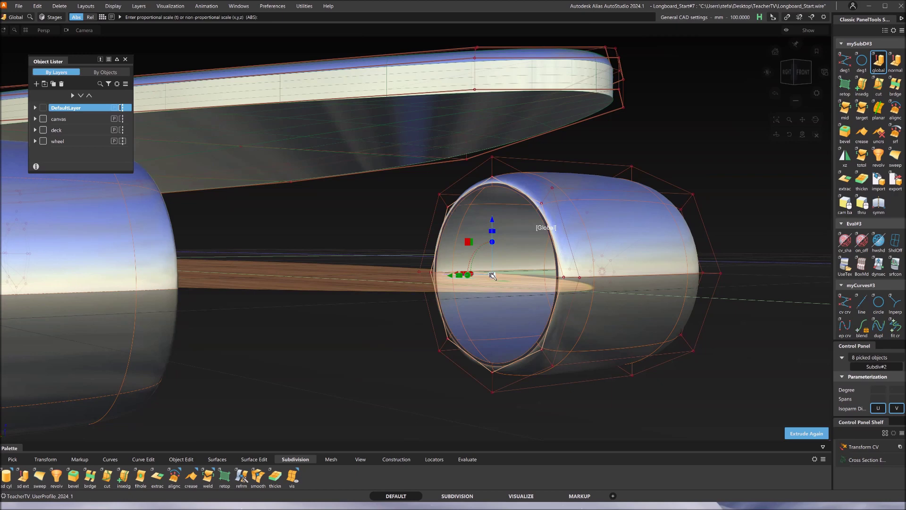
pyautogui.moveTo(492, 275); pyautogui.dragTo(474, 292)
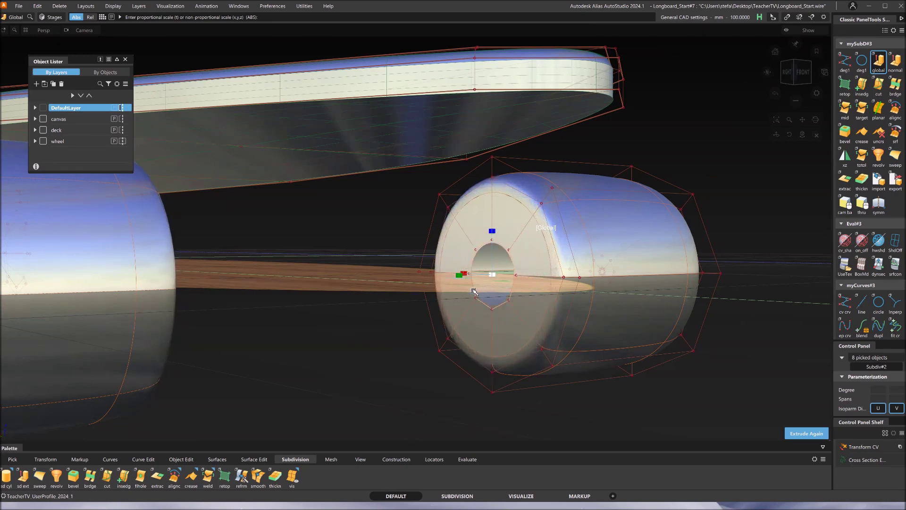
pyautogui.press('space')
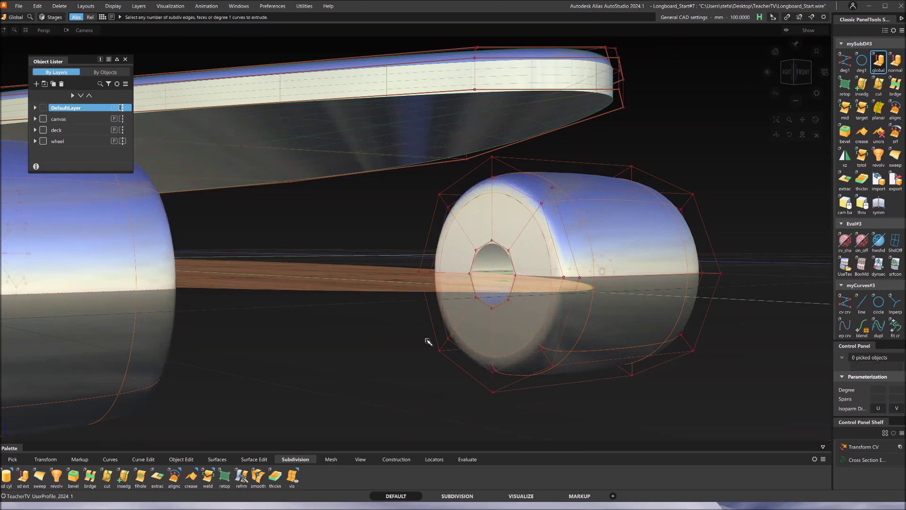
# Fill the small hub hole on the wheel's inner face with Subdiv Fill Hole.
pyautogui.click(140, 477)
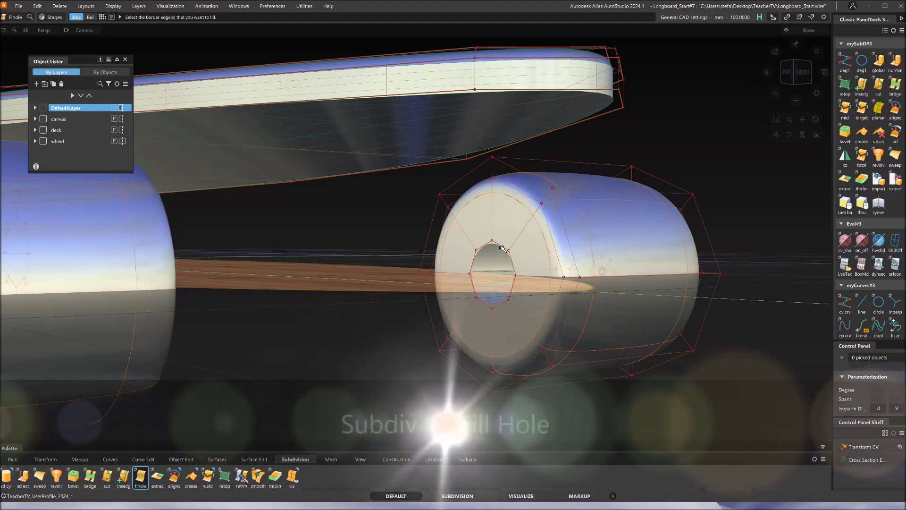
pyautogui.click(502, 248)
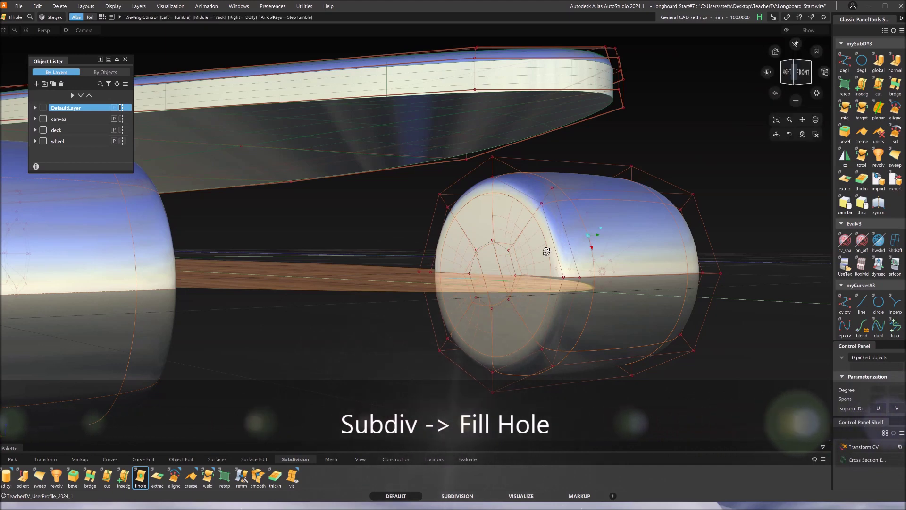
pyautogui.keyDown('alt'); pyautogui.keyDown('shift'); pyautogui.moveTo(404, 273); pyautogui.dragTo(481, 278); pyautogui.keyUp('shift'); pyautogui.keyUp('alt')
pyautogui.keyDown('alt'); pyautogui.keyDown('shift'); pyautogui.moveTo(391, 281); pyautogui.dragTo(393, 241); pyautogui.keyUp('shift'); pyautogui.keyUp('alt')
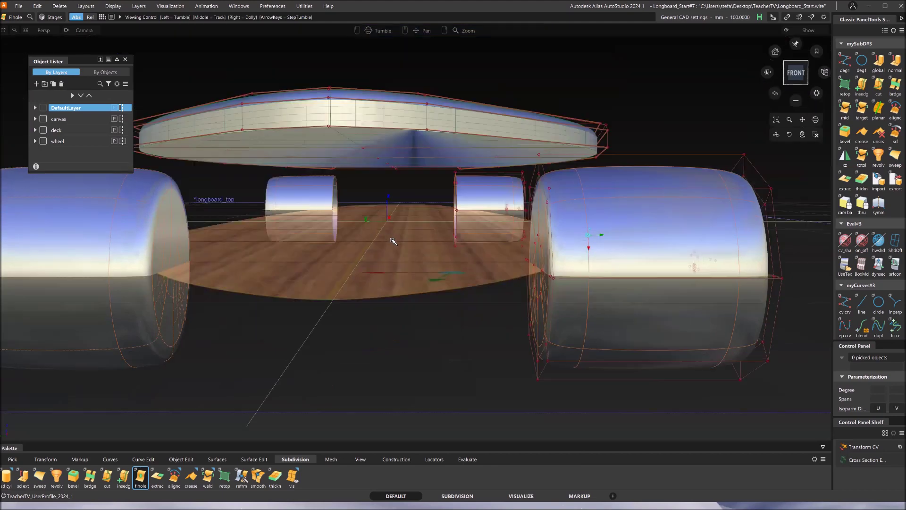
# Pick the earlier wheel copy with the open inner side at the far end of the deck and delete it.
pyautogui.press('Escape')
pyautogui.click(485, 213)
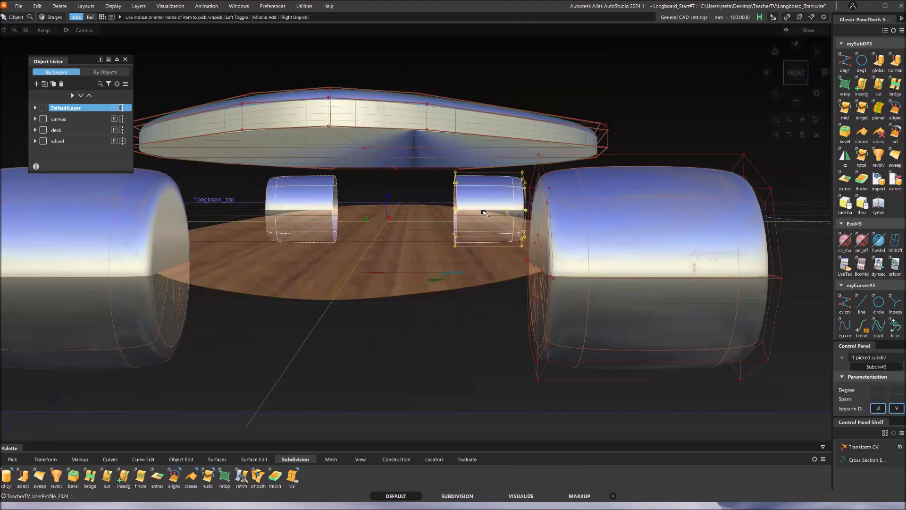
pyautogui.press('Delete')
pyautogui.click(417, 280)
# Pick the completed, closed wheel subdiv and copy and paste it in place.
pyautogui.keyDown('ctrl'); pyautogui.keyDown('shift'); pyautogui.moveTo(479, 314); pyautogui.dragTo(476, 333); pyautogui.keyUp('shift'); pyautogui.keyUp('ctrl')
pyautogui.moveTo(549, 345); pyautogui.dragTo(622, 386)
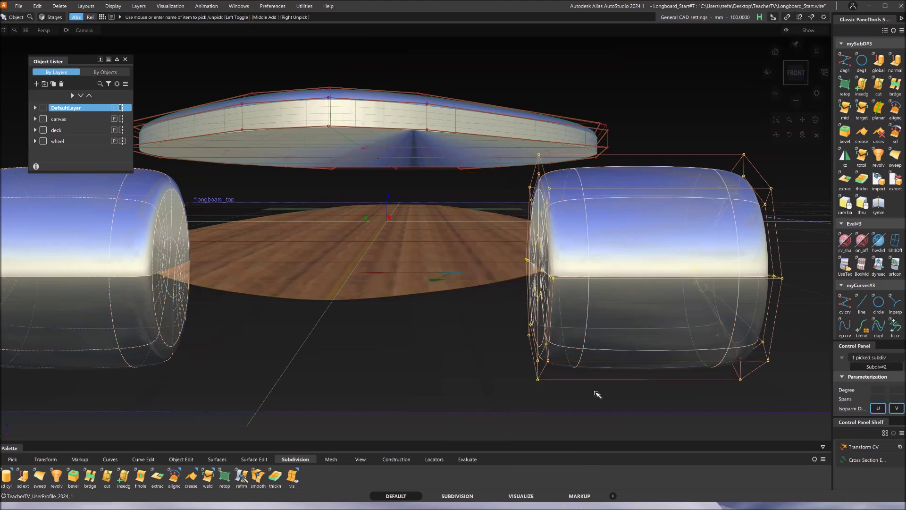
pyautogui.hotkey('ctrl', 'c')
pyautogui.hotkey('ctrl', 'v')
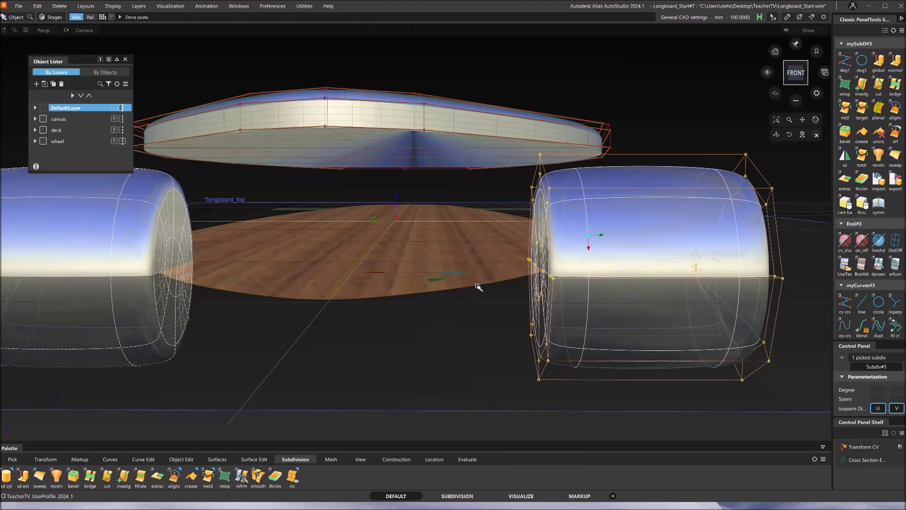
# Move the pasted closed wheel along the deck's length to the opposite end with the Transform tool.
pyautogui.keyDown('alt'); pyautogui.keyDown('shift'); pyautogui.moveTo(478, 285); pyautogui.dragTo(479, 279); pyautogui.keyUp('shift'); pyautogui.keyUp('alt')
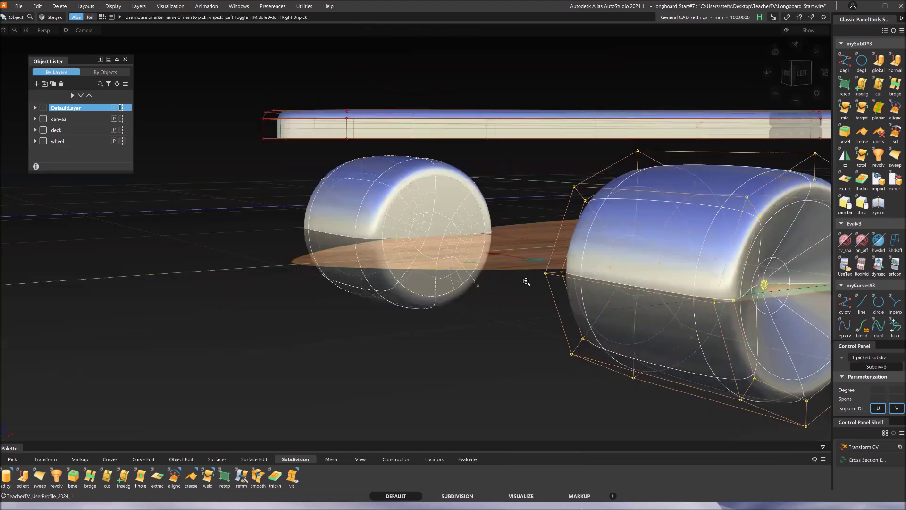
pyautogui.keyDown('alt'); pyautogui.keyDown('shift'); pyautogui.moveTo(526, 282); pyautogui.dragTo(554, 264, button='right'); pyautogui.keyUp('shift'); pyautogui.keyUp('alt')
pyautogui.keyDown('alt'); pyautogui.keyDown('shift'); pyautogui.moveTo(556, 269); pyautogui.dragTo(546, 340); pyautogui.keyUp('shift'); pyautogui.keyUp('alt')
pyautogui.keyDown('alt'); pyautogui.keyDown('shift'); pyautogui.moveTo(596, 318); pyautogui.dragTo(346, 328, button='middle'); pyautogui.keyUp('shift'); pyautogui.keyUp('alt')
pyautogui.keyDown('shift'); pyautogui.moveTo(394, 262); pyautogui.dragTo(768, 235); pyautogui.keyUp('shift')
pyautogui.keyDown('alt'); pyautogui.keyDown('shift'); pyautogui.moveTo(695, 277); pyautogui.dragTo(665, 336); pyautogui.keyUp('shift'); pyautogui.keyUp('alt')
pyautogui.keyDown('alt'); pyautogui.keyDown('shift'); pyautogui.moveTo(723, 273); pyautogui.dragTo(418, 341, button='middle'); pyautogui.keyUp('shift'); pyautogui.keyUp('alt')
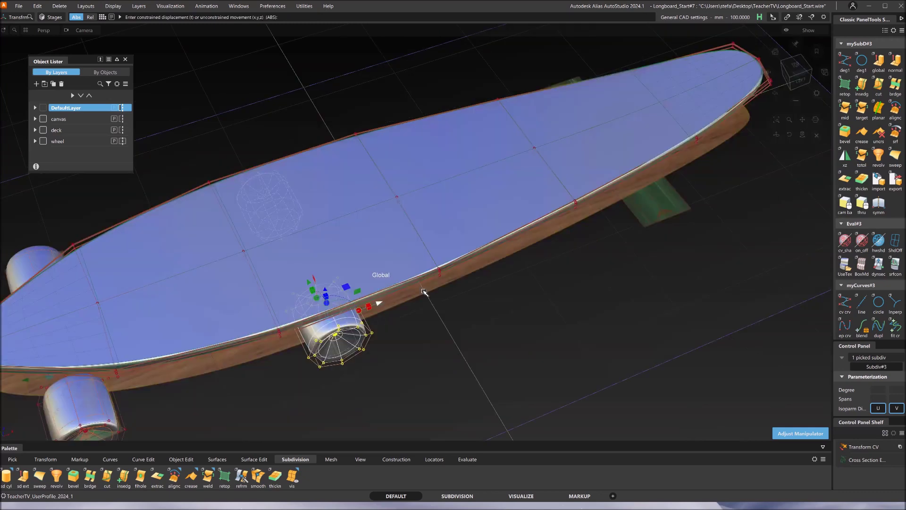
# Undo the last displacement of the pasted wheel and clear the selection.
pyautogui.hotkey('ctrl', 'z')
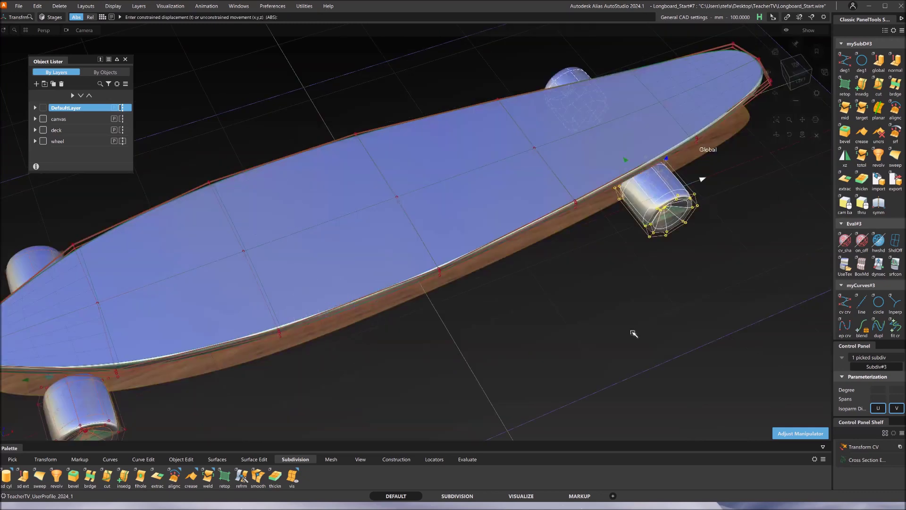
pyautogui.keyDown('alt'); pyautogui.keyDown('shift'); pyautogui.moveTo(487, 340); pyautogui.dragTo(484, 346, button='right'); pyautogui.keyUp('shift'); pyautogui.keyUp('alt')
pyautogui.keyDown('alt'); pyautogui.keyDown('shift'); pyautogui.moveTo(426, 328); pyautogui.dragTo(392, 325, button='right'); pyautogui.keyUp('shift'); pyautogui.keyUp('alt')
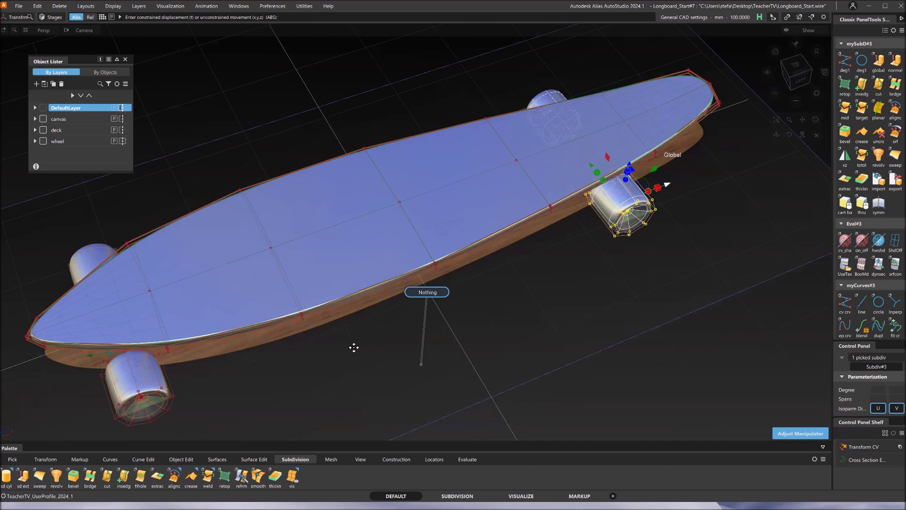
# Create a new layer and name it axis.
pyautogui.keyDown('alt'); pyautogui.keyDown('shift'); pyautogui.moveTo(363, 344); pyautogui.dragTo(528, 272); pyautogui.keyUp('shift'); pyautogui.keyUp('alt')
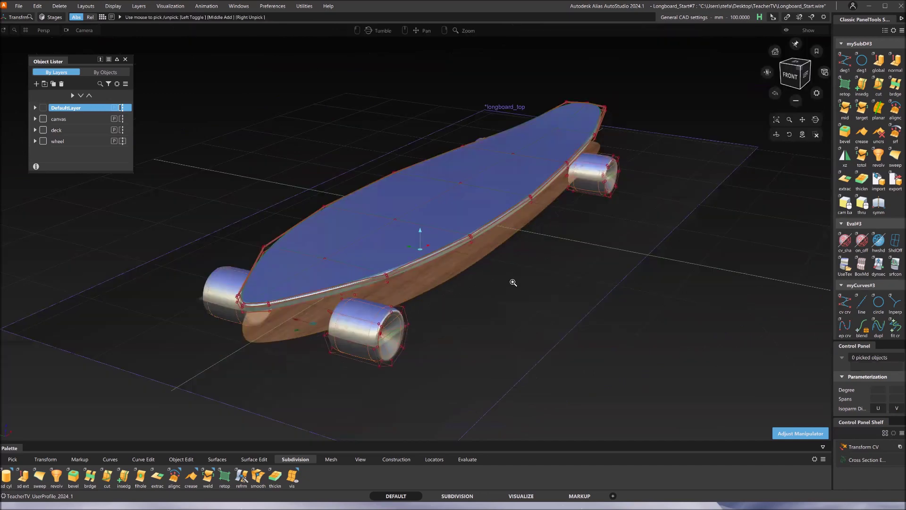
pyautogui.keyDown('alt'); pyautogui.keyDown('shift'); pyautogui.moveTo(411, 286); pyautogui.dragTo(433, 302, button='right'); pyautogui.keyUp('shift'); pyautogui.keyUp('alt')
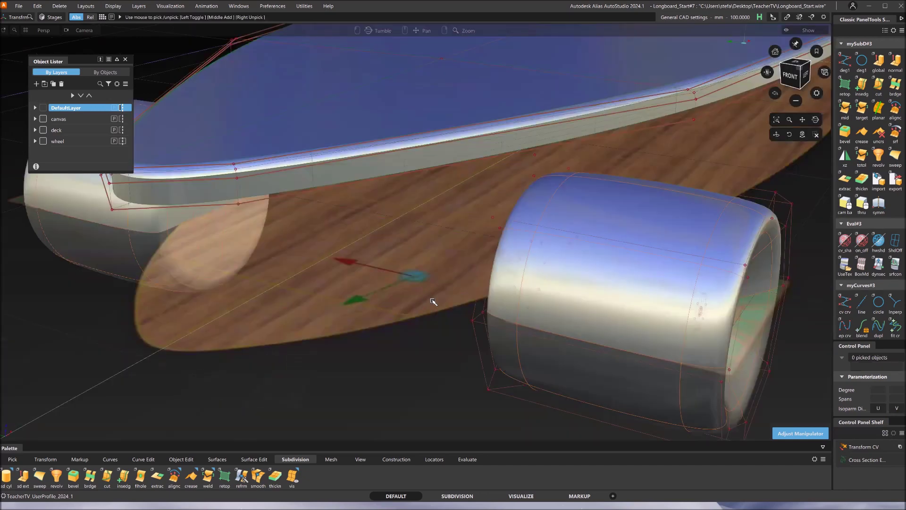
pyautogui.keyDown('alt'); pyautogui.keyDown('shift'); pyautogui.moveTo(339, 306); pyautogui.dragTo(342, 302, button='middle'); pyautogui.keyUp('shift'); pyautogui.keyUp('alt')
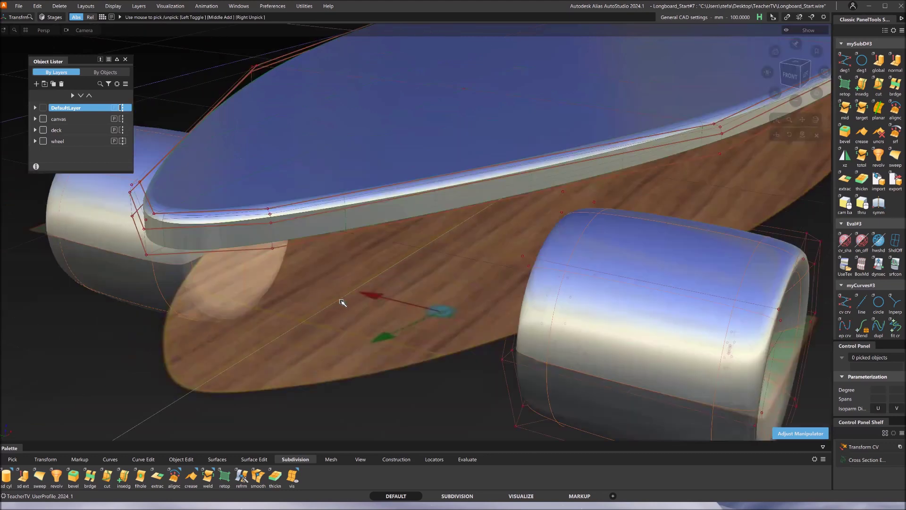
pyautogui.click(37, 85)
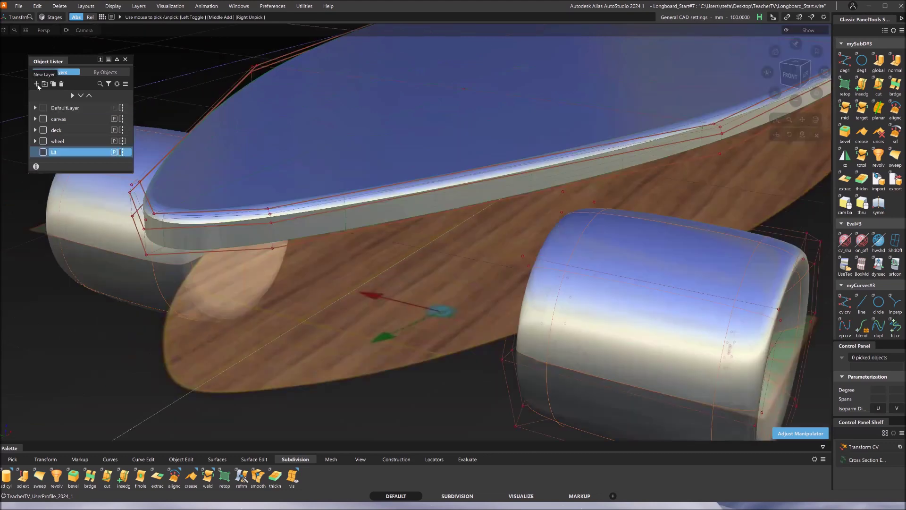
pyautogui.doubleClick(56, 154)
pyautogui.write('axis')
pyautogui.press('Return')
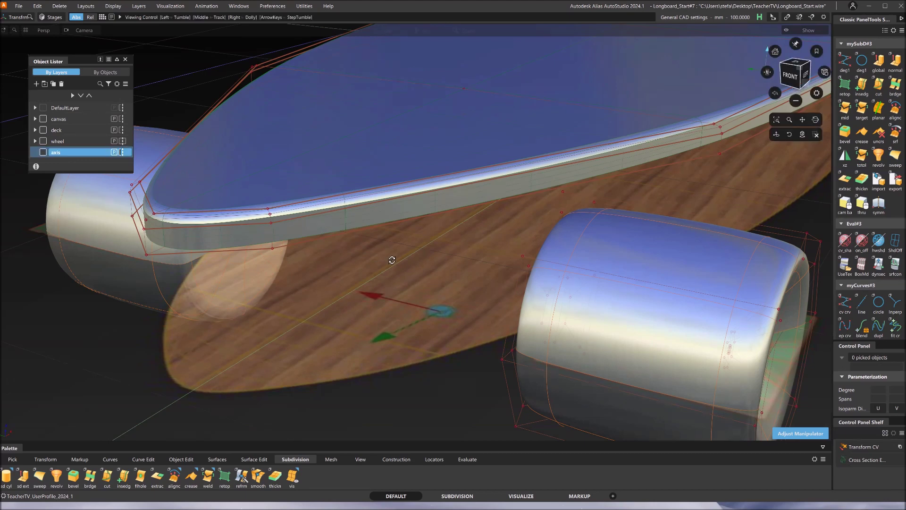
# Start a Subdiv Cylinder in the top view near the wheel and set its Spans Z option to 5.
pyautogui.keyDown('alt'); pyautogui.keyDown('shift'); pyautogui.moveTo(392, 260); pyautogui.dragTo(488, 249); pyautogui.keyUp('shift'); pyautogui.keyUp('alt')
pyautogui.keyDown('alt'); pyautogui.keyDown('shift'); pyautogui.moveTo(487, 248); pyautogui.dragTo(484, 259, button='right'); pyautogui.keyUp('shift'); pyautogui.keyUp('alt')
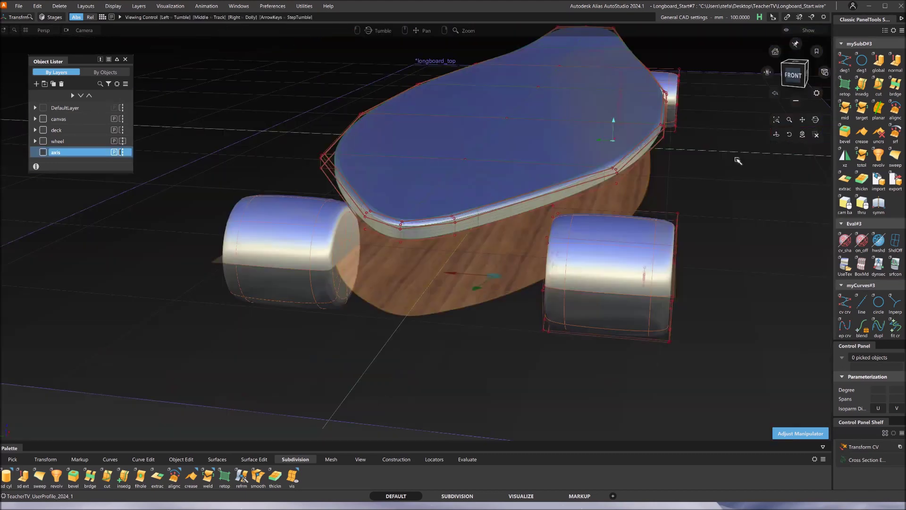
pyautogui.click(8, 476)
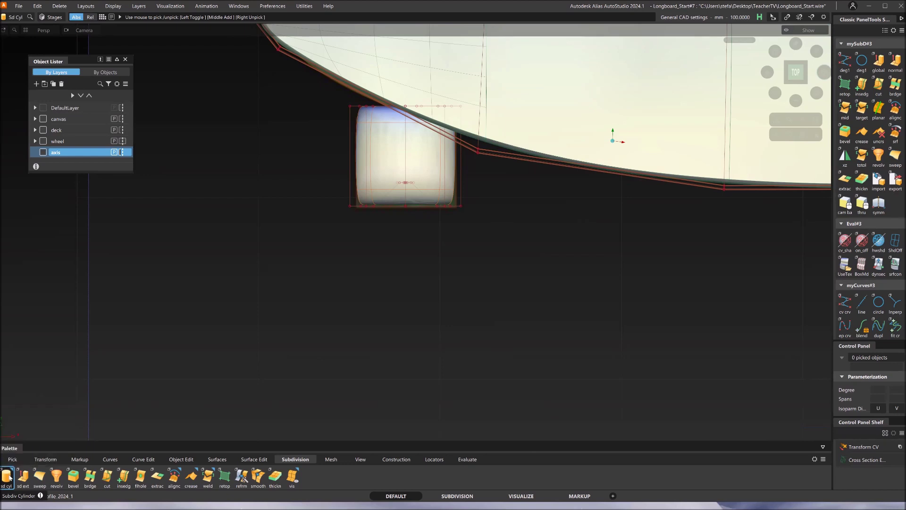
pyautogui.doubleClick(2, 477)
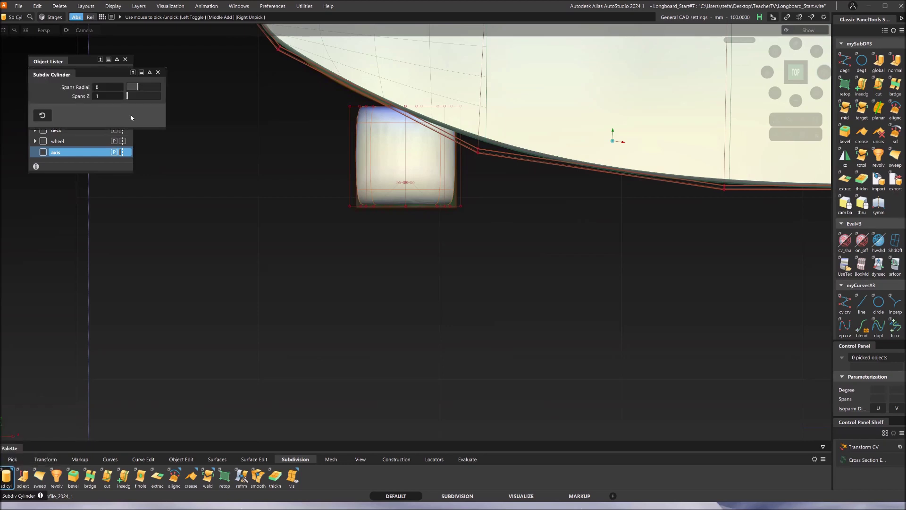
pyautogui.moveTo(107, 74); pyautogui.dragTo(166, 201)
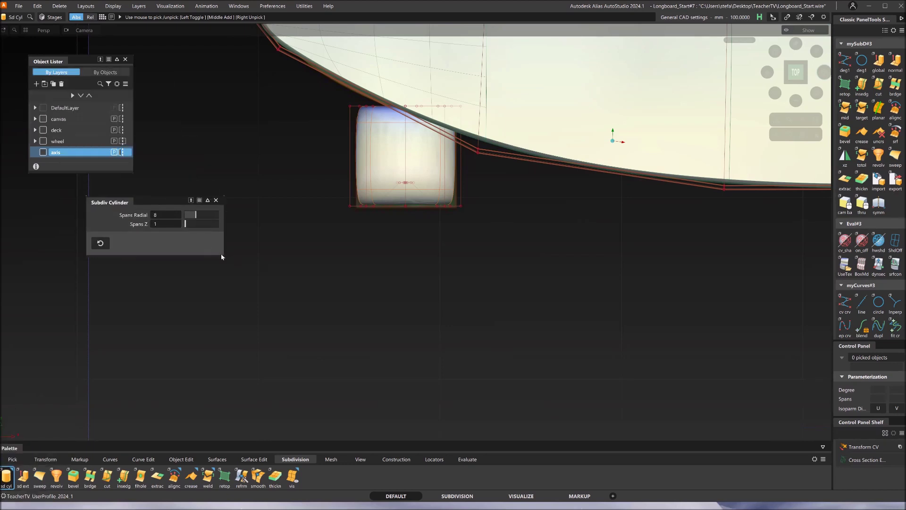
pyautogui.moveTo(223, 256); pyautogui.dragTo(255, 357)
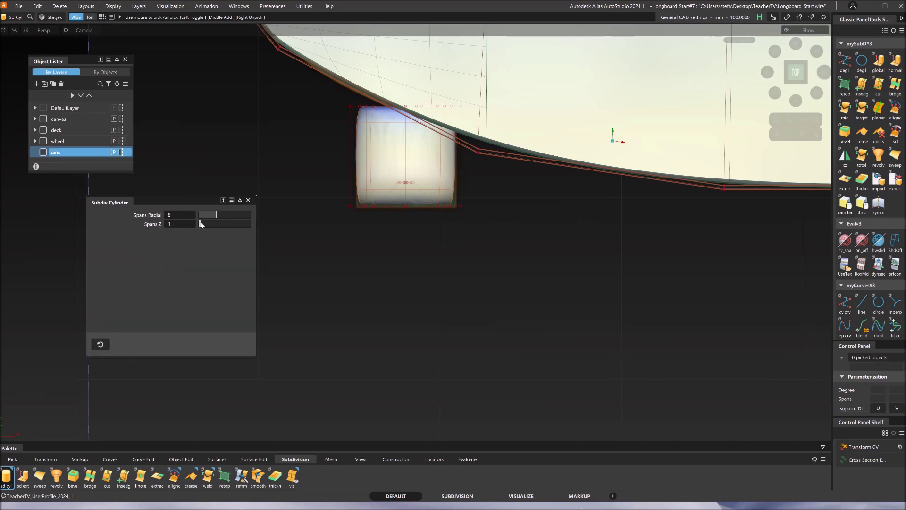
pyautogui.moveTo(207, 225); pyautogui.dragTo(214, 225)
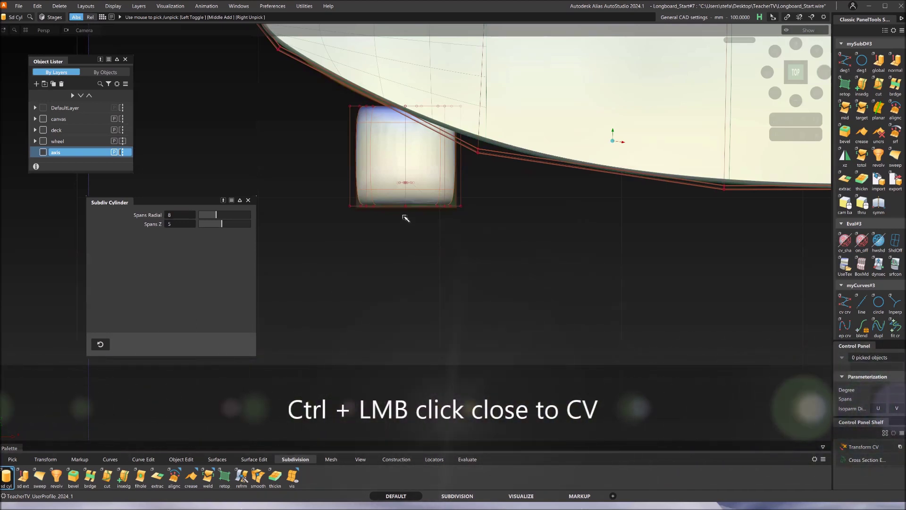
# Place the five-span Subdiv Cylinder snapped to the wheel's CV and scale it up uniformly to about 61.
pyautogui.keyDown('ctrl'); pyautogui.click(405, 218); pyautogui.keyUp('ctrl')
pyautogui.press('s')
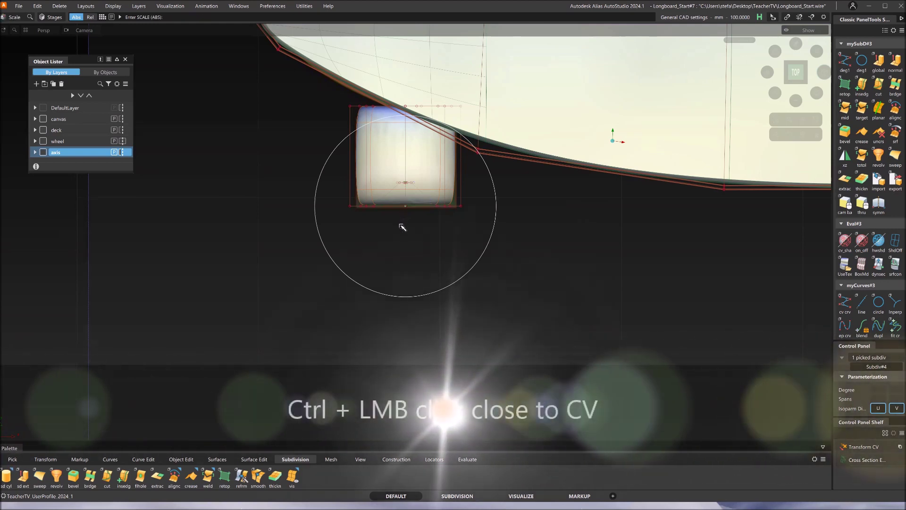
pyautogui.moveTo(411, 221); pyautogui.dragTo(349, 301)
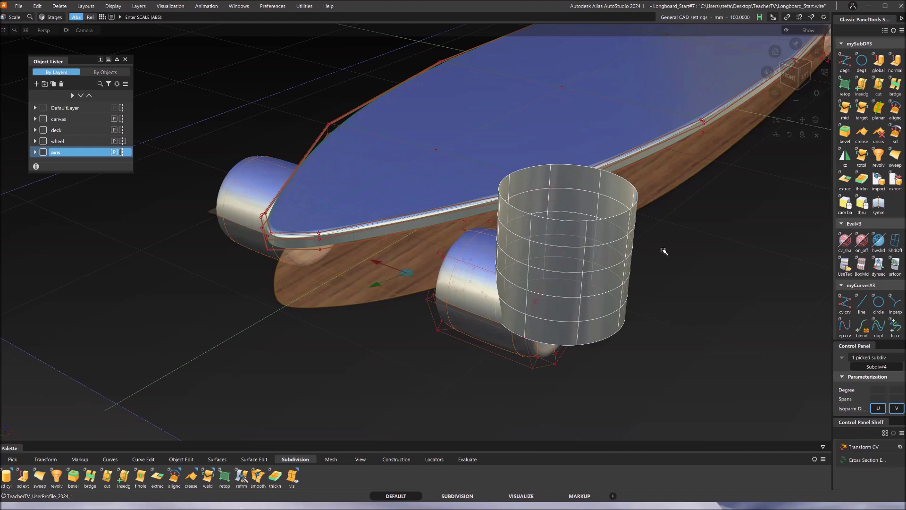
# Set the cylinder's X rotation to 90 degrees in its transform information.
pyautogui.keyDown('ctrl'); pyautogui.keyDown('shift'); pyautogui.moveTo(662, 248); pyautogui.dragTo(659, 232, button='right'); pyautogui.keyUp('shift'); pyautogui.keyUp('ctrl')
pyautogui.click(583, 106)
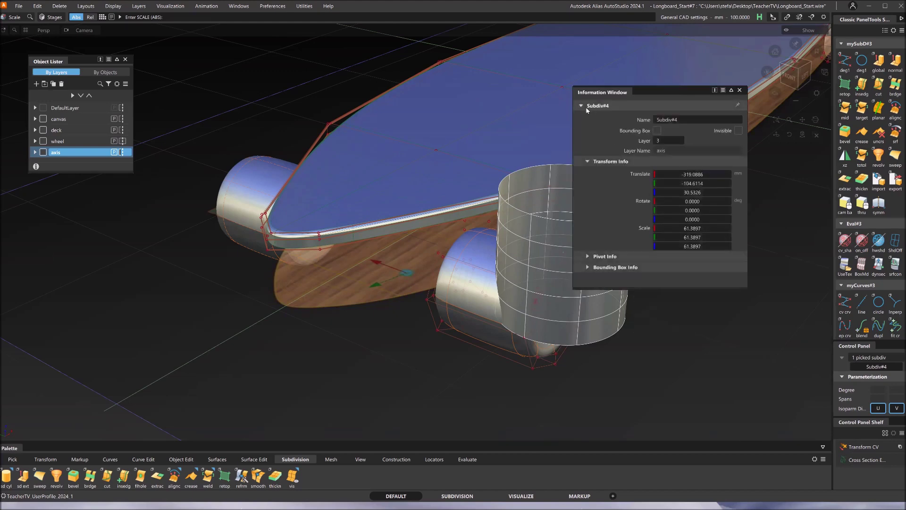
pyautogui.click(687, 202)
pyautogui.write('90')
pyautogui.press('Tab')
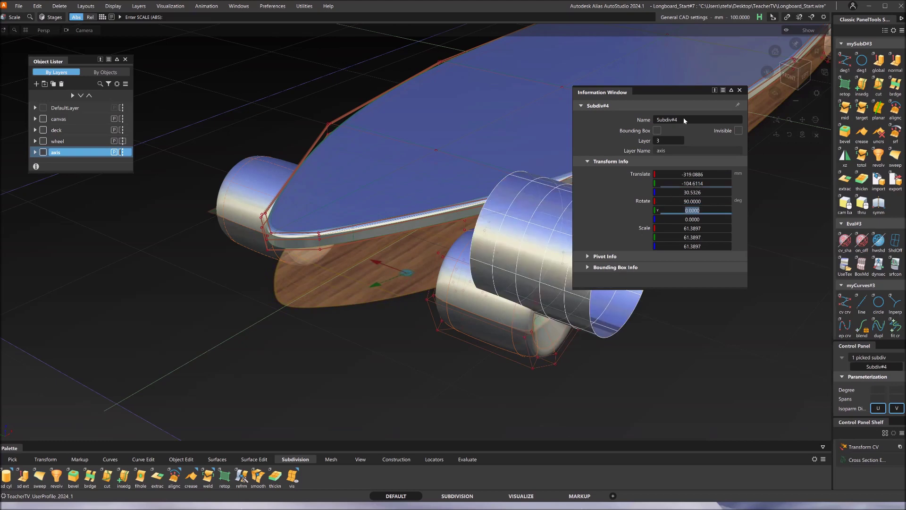
pyautogui.click(740, 90)
# Move the cylinder with the Transform tool to the deck's centreline and down to the height of the wheel centres.
pyautogui.keyDown('ctrl'); pyautogui.keyDown('shift'); pyautogui.moveTo(704, 208); pyautogui.dragTo(706, 200, button='middle'); pyautogui.keyUp('shift'); pyautogui.keyUp('ctrl')
pyautogui.click(705, 195)
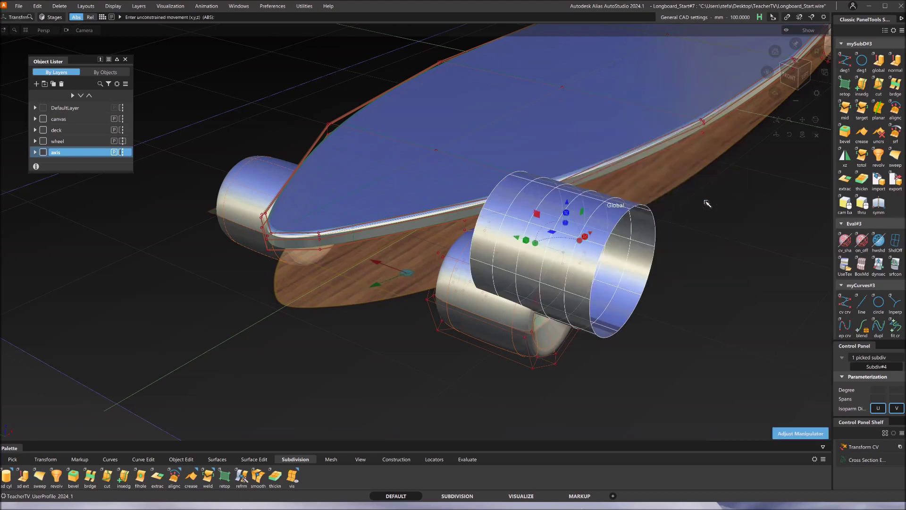
pyautogui.click(516, 237)
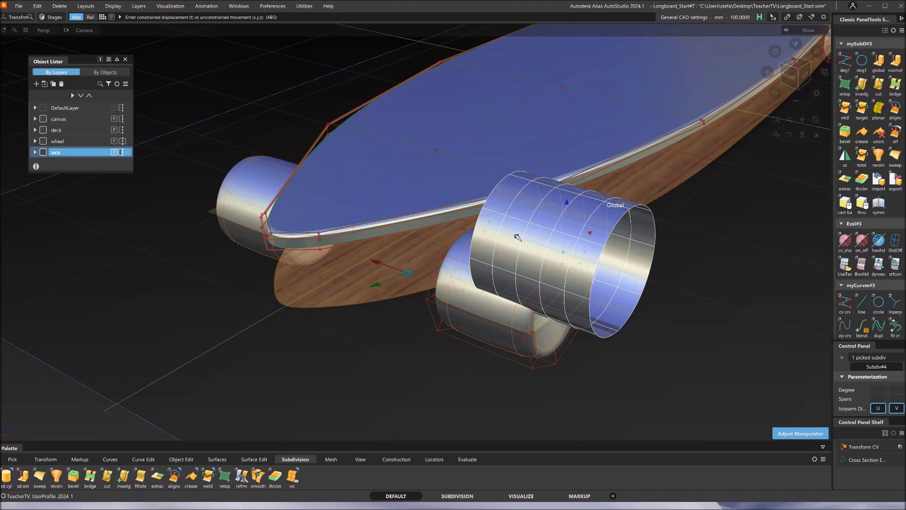
pyautogui.moveTo(436, 204); pyautogui.dragTo(330, 166)
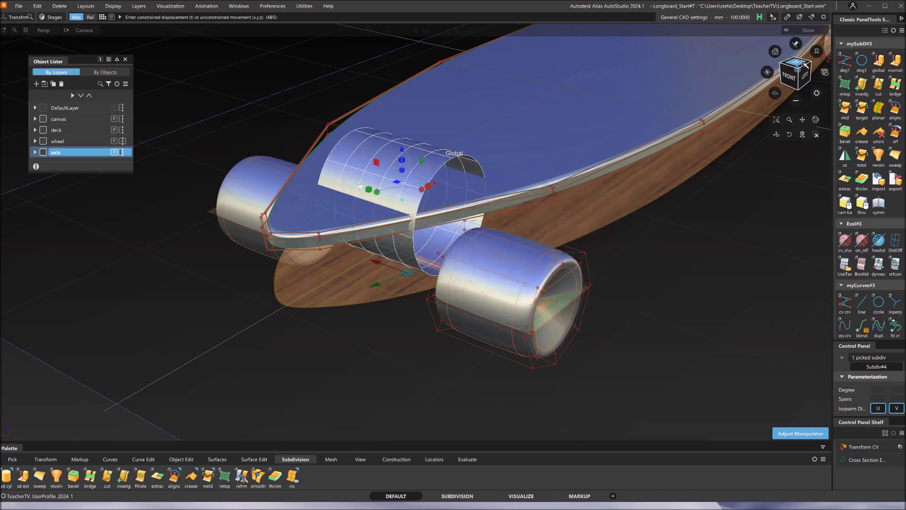
pyautogui.keyDown('alt'); pyautogui.keyDown('shift'); pyautogui.moveTo(778, 87); pyautogui.dragTo(787, 84); pyautogui.keyUp('shift'); pyautogui.keyUp('alt')
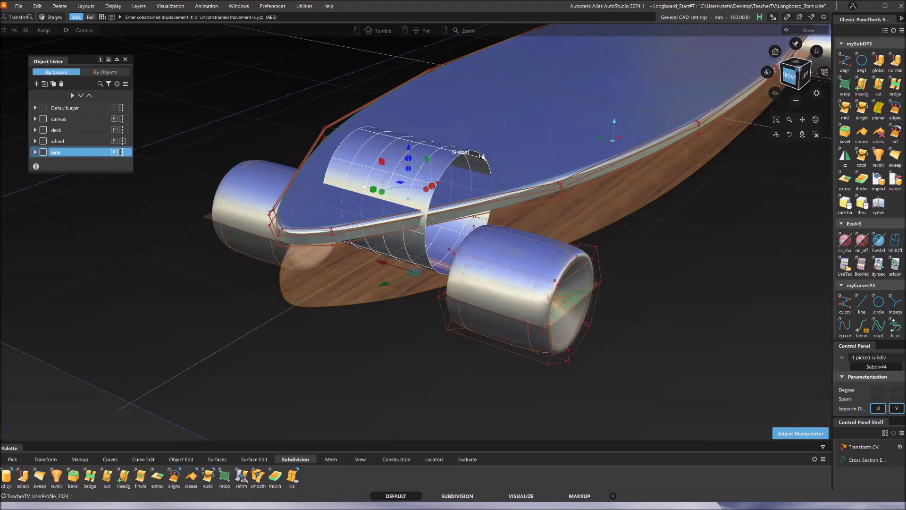
pyautogui.press('F2')
pyautogui.moveTo(465, 161); pyautogui.dragTo(439, 161)
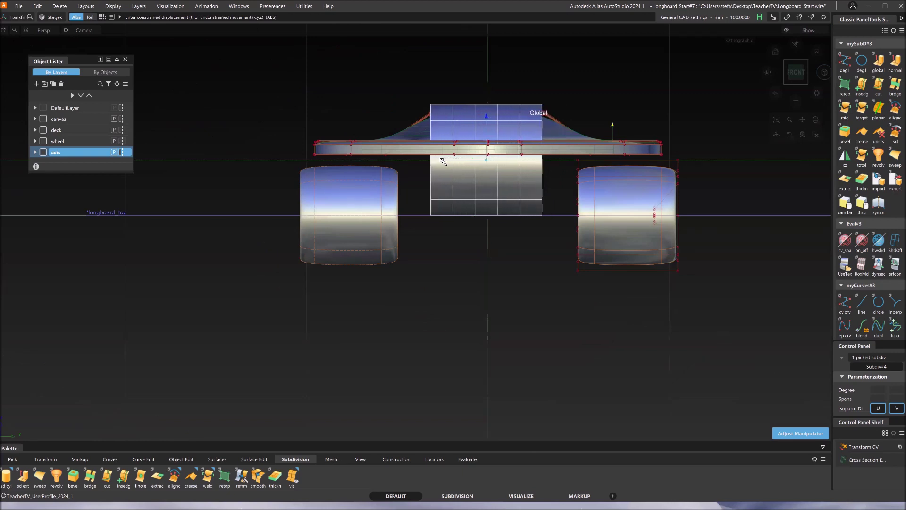
pyautogui.moveTo(491, 117); pyautogui.dragTo(492, 170)
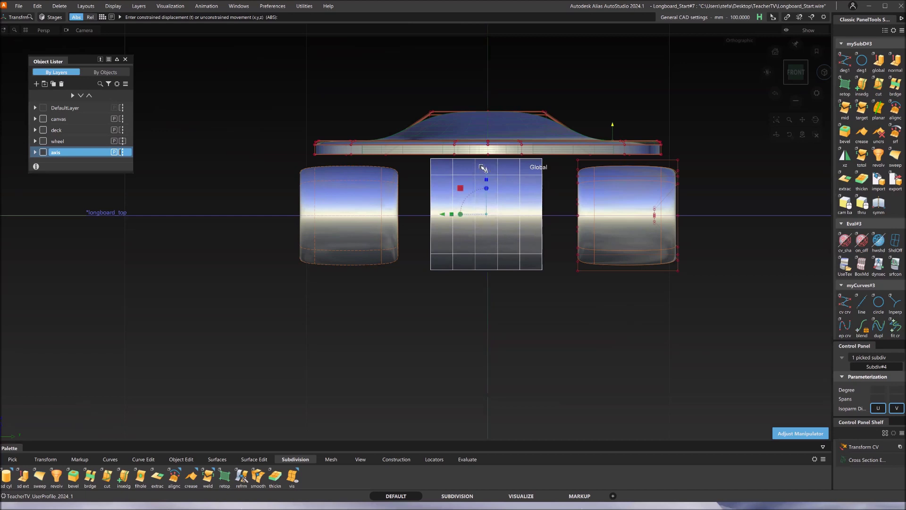
pyautogui.moveTo(487, 172); pyautogui.dragTo(491, 173)
# Scale the cylinder into a thin axis that spans the gap between the two wheels.
pyautogui.moveTo(486, 214); pyautogui.dragTo(503, 223)
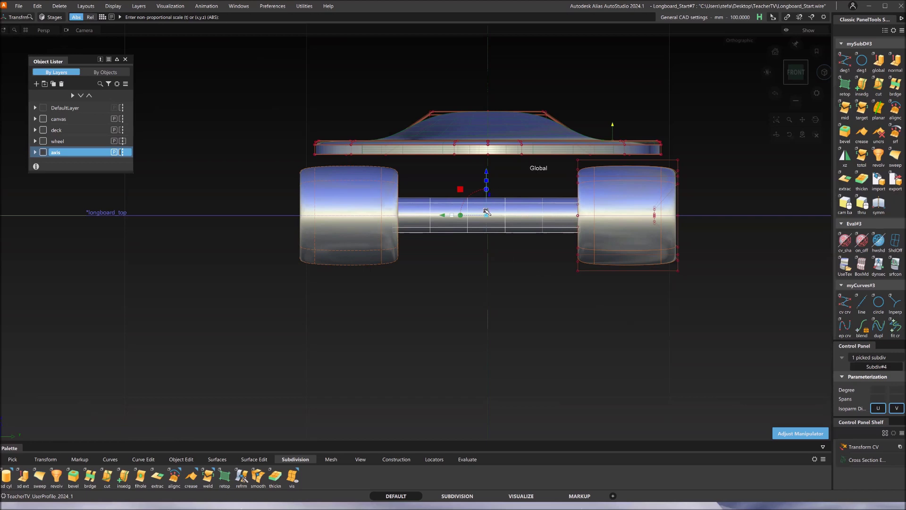
pyautogui.moveTo(487, 216); pyautogui.dragTo(460, 219)
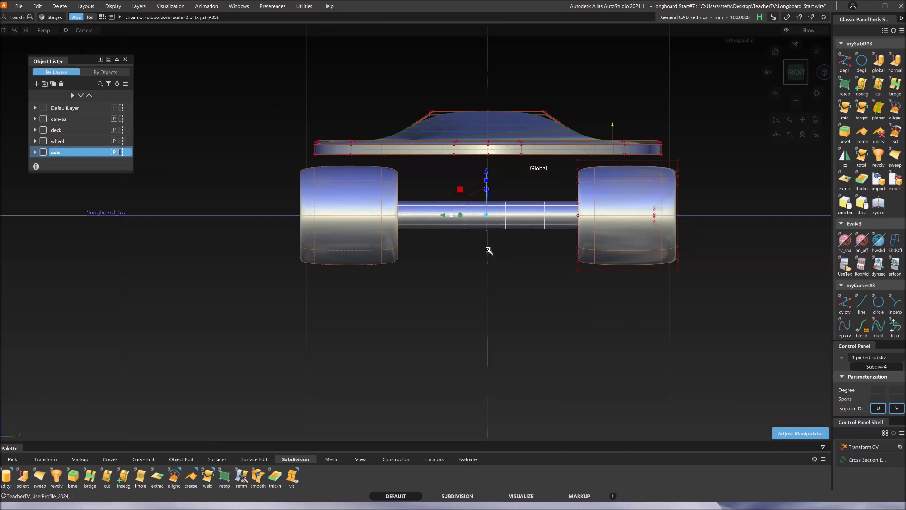
pyautogui.keyDown('alt'); pyautogui.keyDown('shift'); pyautogui.moveTo(516, 269); pyautogui.dragTo(362, 317); pyautogui.keyUp('shift'); pyautogui.keyUp('alt')
pyautogui.keyDown('alt'); pyautogui.keyDown('shift'); pyautogui.moveTo(416, 312); pyautogui.dragTo(425, 318); pyautogui.keyUp('shift'); pyautogui.keyUp('alt')
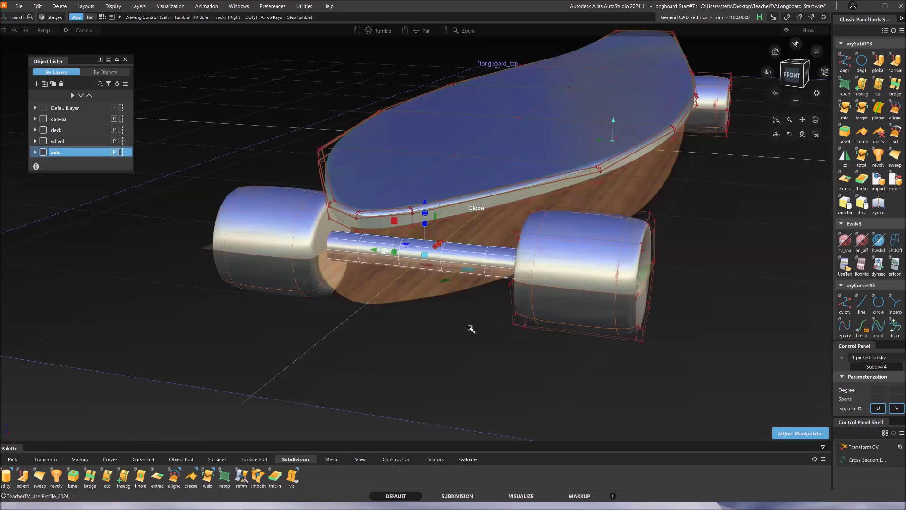
# Pick the axis cylinder as an object and display its CVs.
pyautogui.keyDown('alt'); pyautogui.keyDown('shift'); pyautogui.moveTo(477, 309); pyautogui.dragTo(479, 308, button='right'); pyautogui.keyUp('shift'); pyautogui.keyUp('alt')
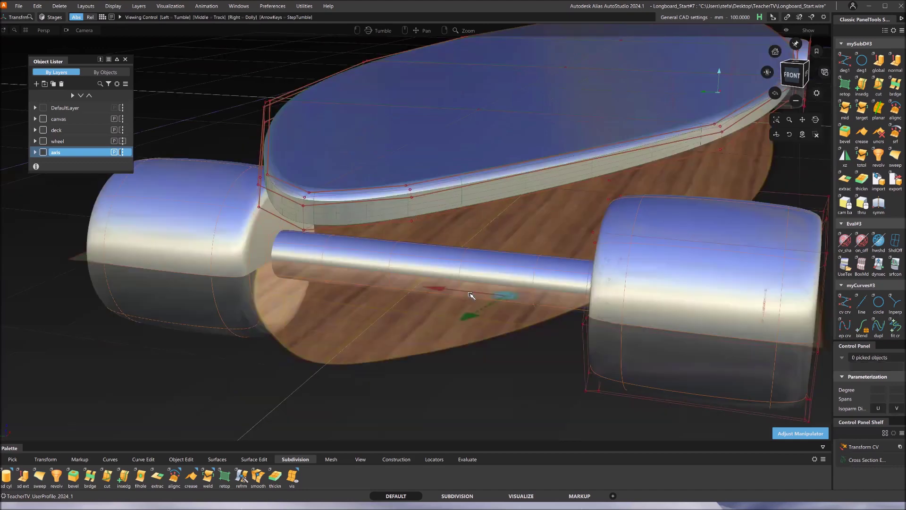
pyautogui.keyDown('alt'); pyautogui.keyDown('shift'); pyautogui.moveTo(411, 282); pyautogui.dragTo(414, 302); pyautogui.keyUp('shift'); pyautogui.keyUp('alt')
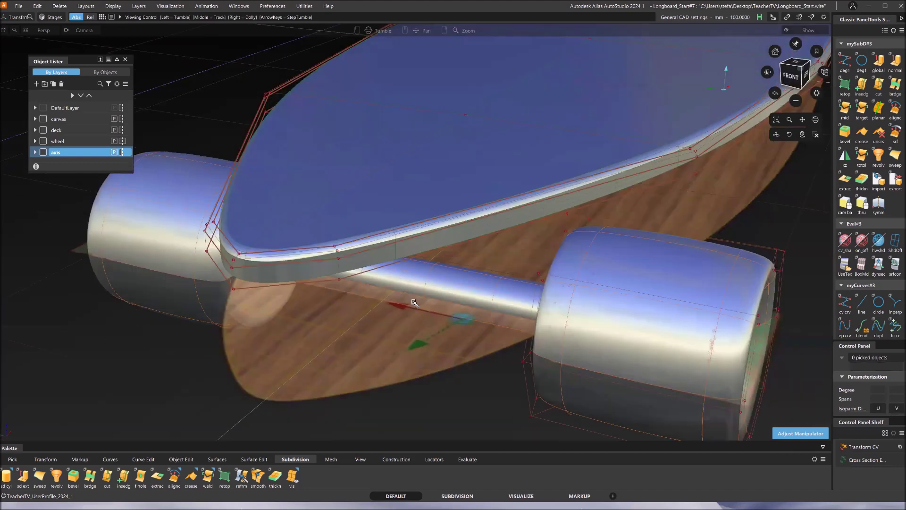
pyautogui.keyDown('ctrl'); pyautogui.keyDown('shift'); pyautogui.click(414, 302); pyautogui.keyUp('shift'); pyautogui.keyUp('ctrl')
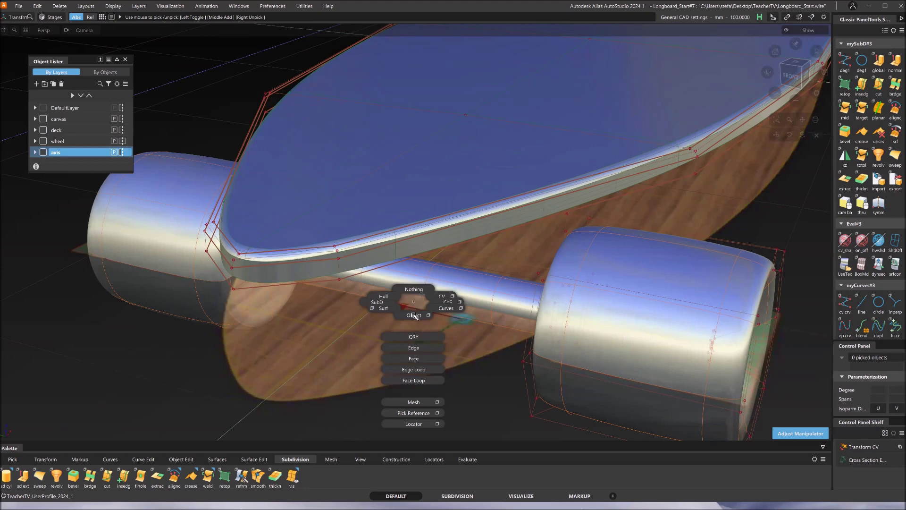
pyautogui.click(414, 315)
pyautogui.click(416, 289)
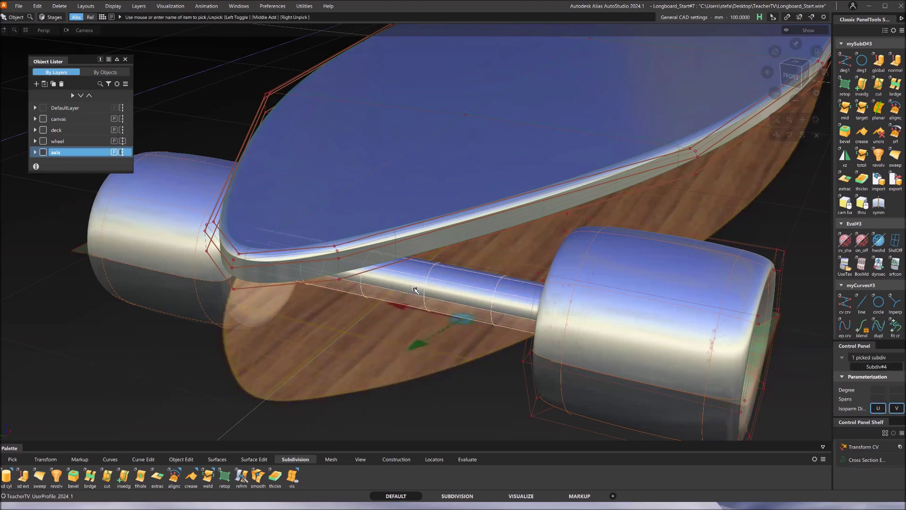
pyautogui.keyDown('ctrl'); pyautogui.keyDown('shift'); pyautogui.rightClick(415, 290); pyautogui.keyUp('shift'); pyautogui.keyUp('ctrl')
pyautogui.keyDown('ctrl'); pyautogui.keyDown('shift'); pyautogui.moveTo(419, 289); pyautogui.dragTo(437, 285, button='right'); pyautogui.keyUp('shift'); pyautogui.keyUp('ctrl')
# Pick one of the upper faces in the middle span of the axis cylinder.
pyautogui.moveTo(431, 298)
pyautogui.keyDown('ctrl'); pyautogui.keyDown('shift'); pyautogui.mouseDown()
pyautogui.moveTo(426, 278)
pyautogui.moveTo(418, 336)
pyautogui.moveTo(430, 337)
pyautogui.moveTo(364, 218)
pyautogui.mouseUp(); pyautogui.keyUp('shift'); pyautogui.keyUp('ctrl')
pyautogui.keyDown('ctrl'); pyautogui.keyDown('shift'); pyautogui.click(418, 282); pyautogui.keyUp('shift'); pyautogui.keyUp('ctrl')
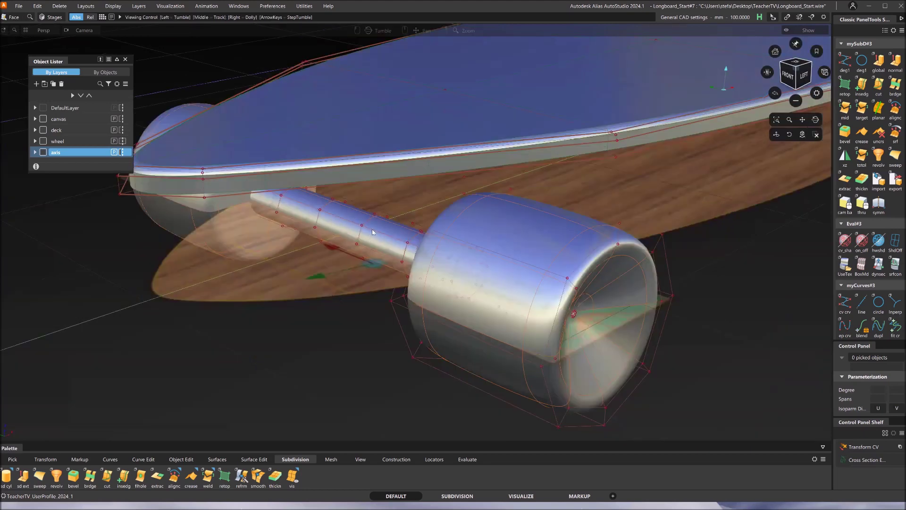
pyautogui.click(371, 239)
pyautogui.click(373, 238)
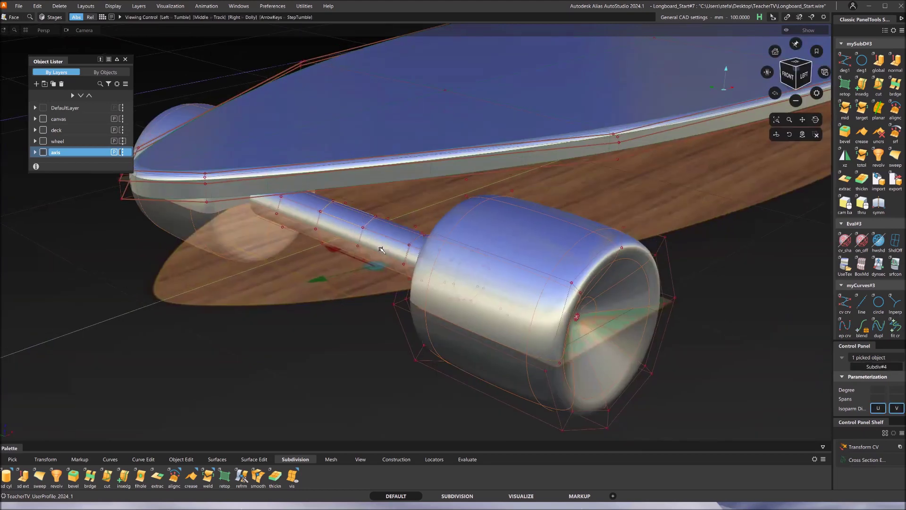
pyautogui.scroll(2, 362, 283)
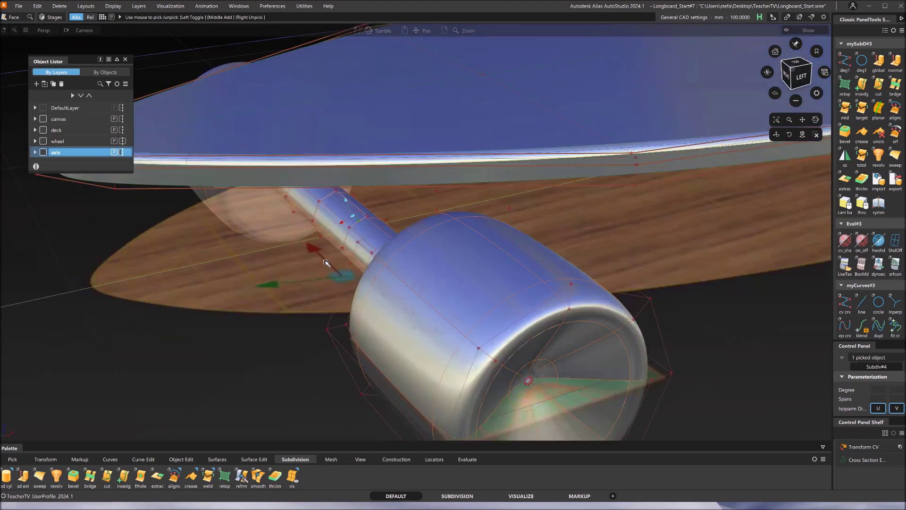
pyautogui.scroll(5, 330, 259)
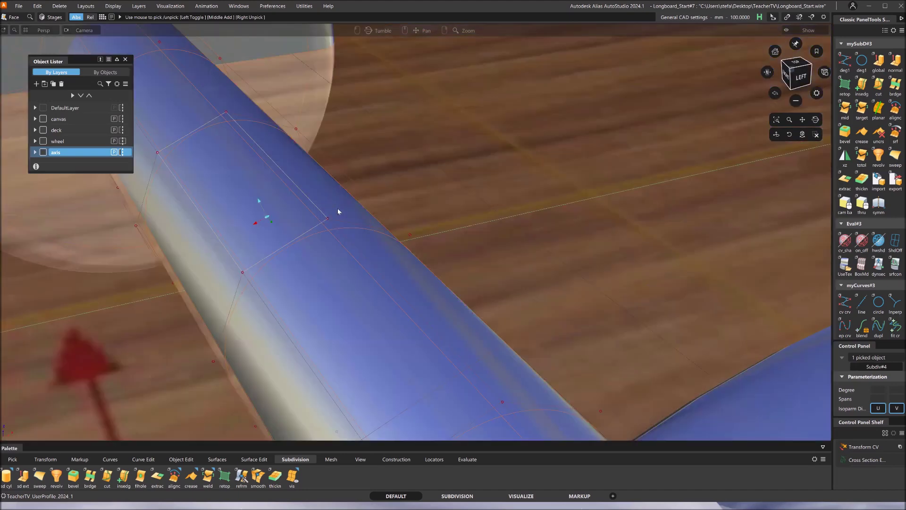
pyautogui.click(338, 209)
# Shade the axis with the Box Mode diagnostic shader and set its transparency to 0.000.
pyautogui.click(860, 264)
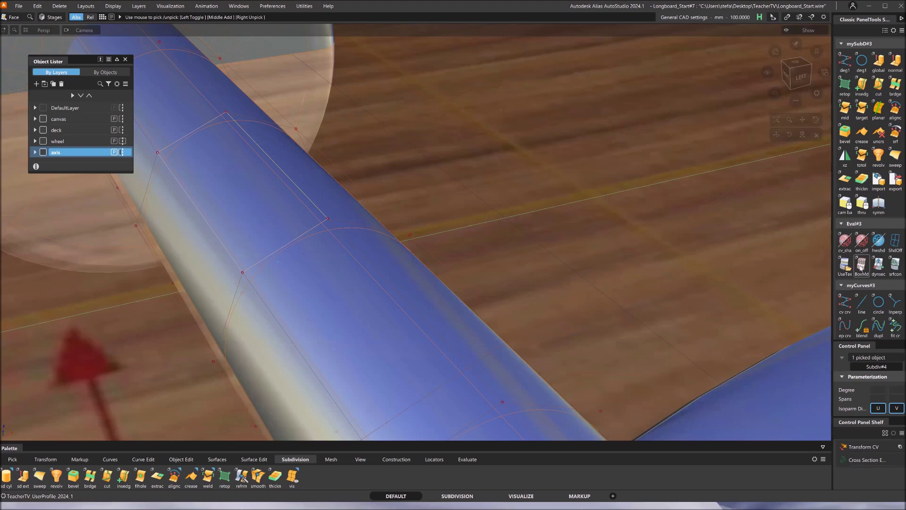
pyautogui.click(860, 268)
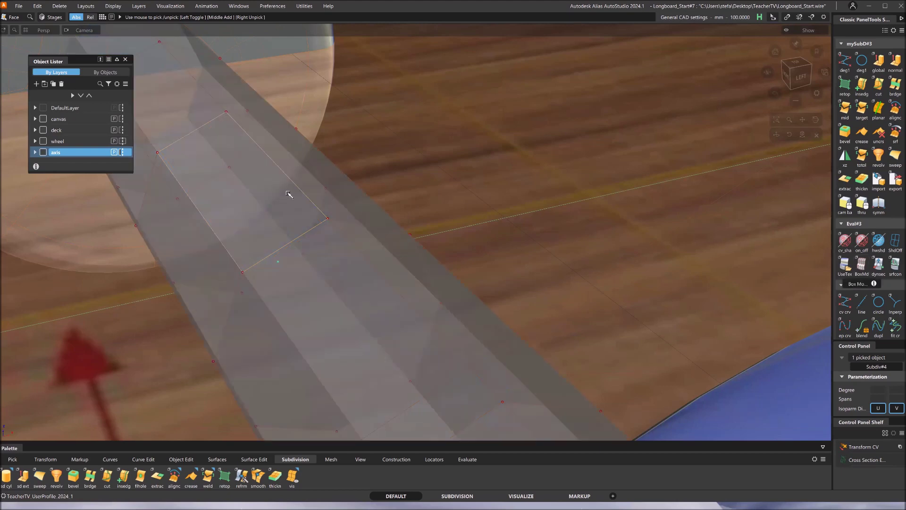
pyautogui.doubleClick(862, 267)
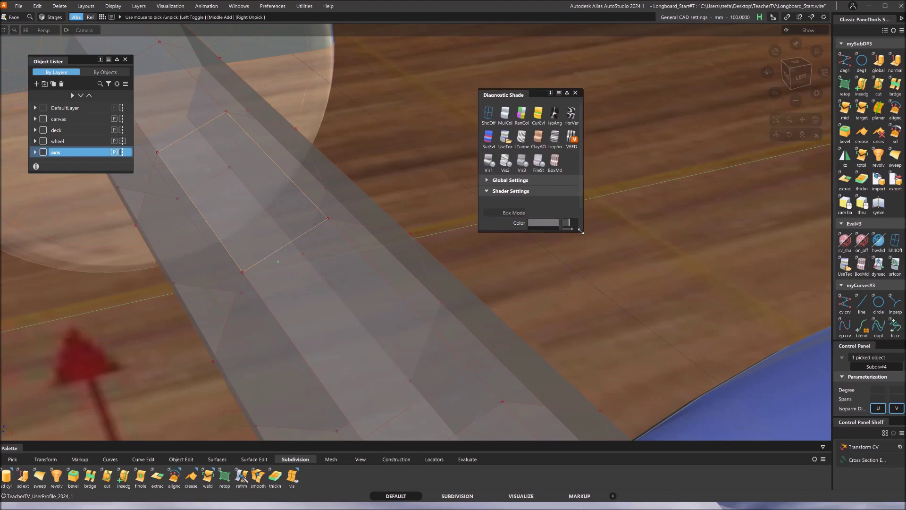
pyautogui.moveTo(581, 230); pyautogui.dragTo(609, 301)
pyautogui.moveTo(593, 232); pyautogui.dragTo(522, 250)
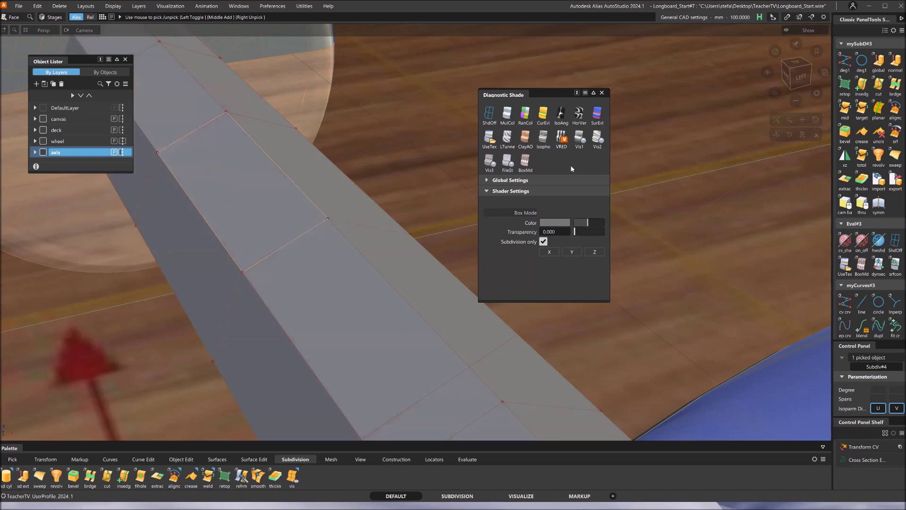
pyautogui.click(602, 92)
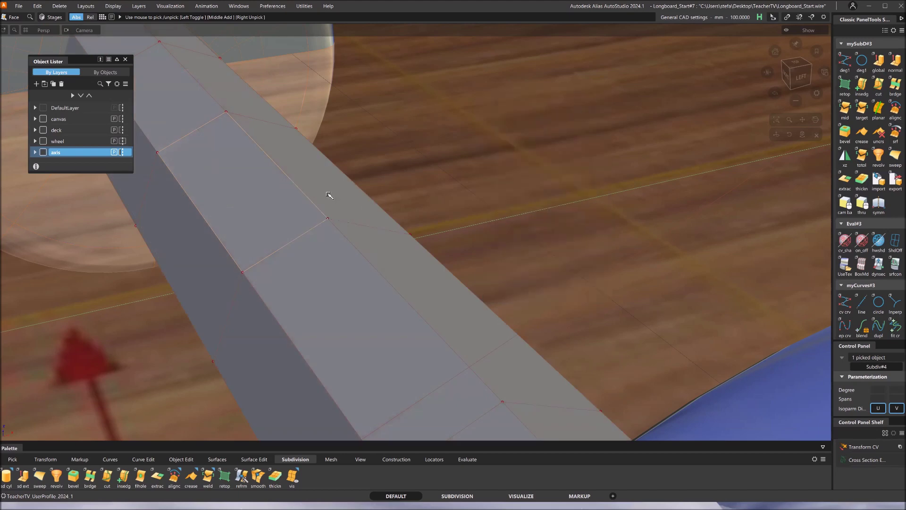
# Add the neighbouring upper faces to the selection so both upper rows of the three middle spans are picked, six faces in total.
pyautogui.click(329, 195)
pyautogui.click(347, 202)
pyautogui.click(364, 207)
pyautogui.keyDown('alt'); pyautogui.keyDown('shift'); pyautogui.moveTo(512, 221); pyautogui.dragTo(589, 225); pyautogui.keyUp('shift'); pyautogui.keyUp('alt')
pyautogui.keyDown('alt'); pyautogui.keyDown('shift'); pyautogui.moveTo(588, 225); pyautogui.dragTo(361, 269, button='right'); pyautogui.keyUp('shift'); pyautogui.keyUp('alt')
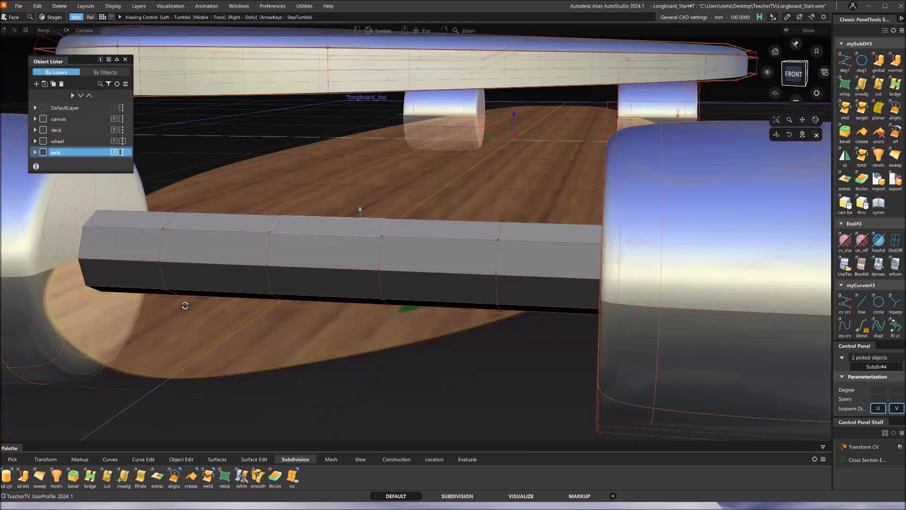
pyautogui.keyDown('alt'); pyautogui.keyDown('shift'); pyautogui.moveTo(222, 293); pyautogui.dragTo(376, 266); pyautogui.keyUp('shift'); pyautogui.keyUp('alt')
pyautogui.click(420, 242)
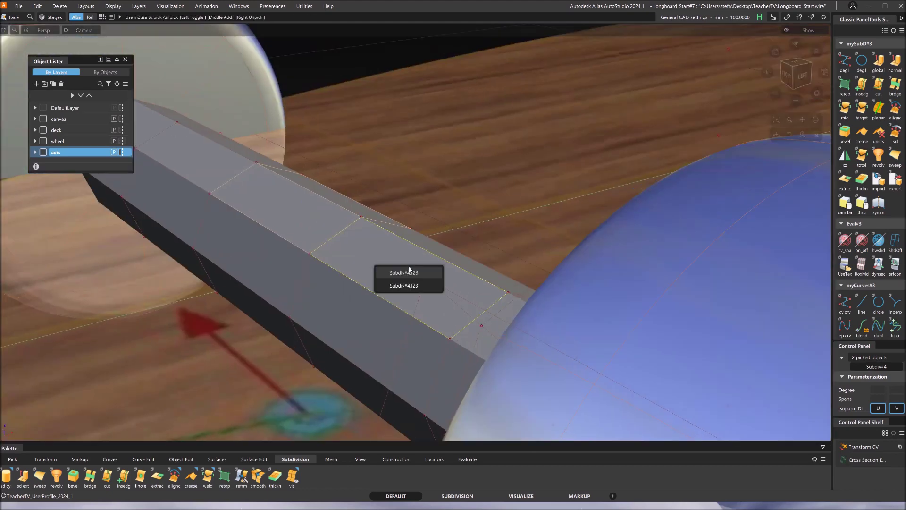
pyautogui.click(441, 248)
pyautogui.click(193, 150)
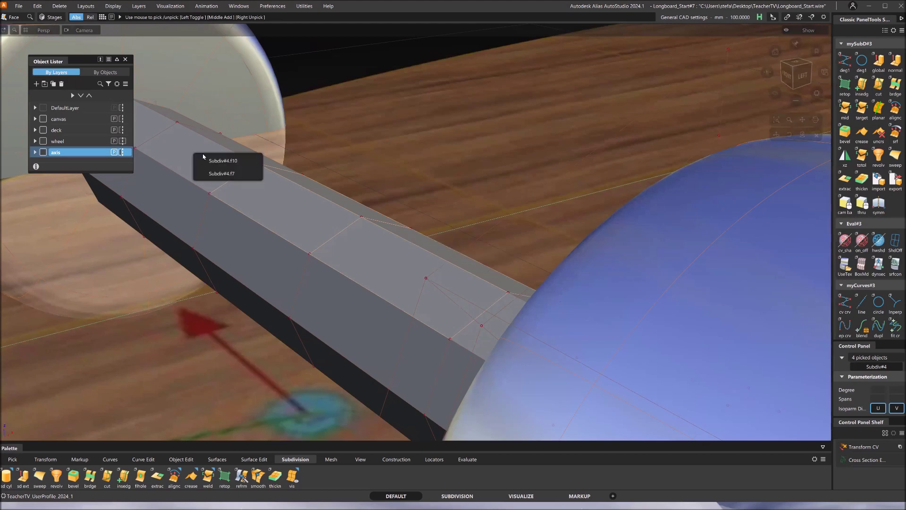
pyautogui.click(233, 148)
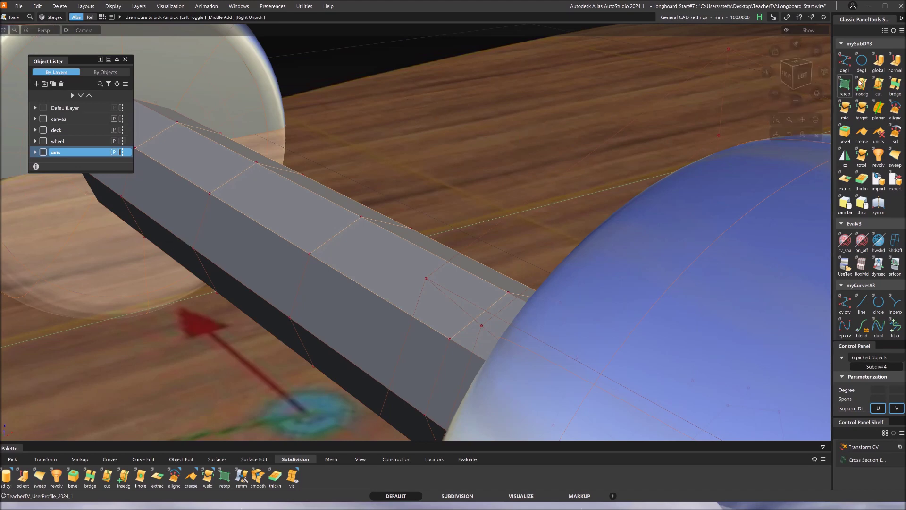
# Extrude the six picked axis faces upward with the global Extrude and flatten their top.
pyautogui.click(879, 61)
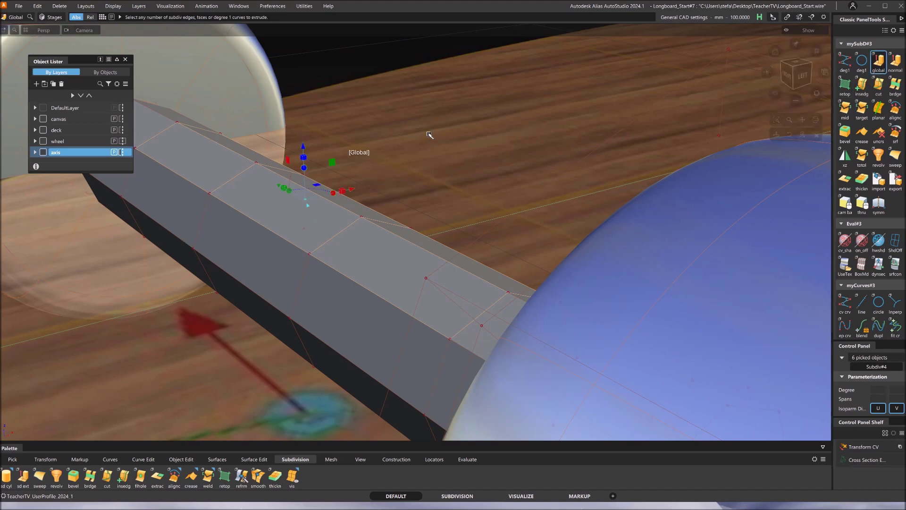
pyautogui.moveTo(302, 149); pyautogui.dragTo(307, 291)
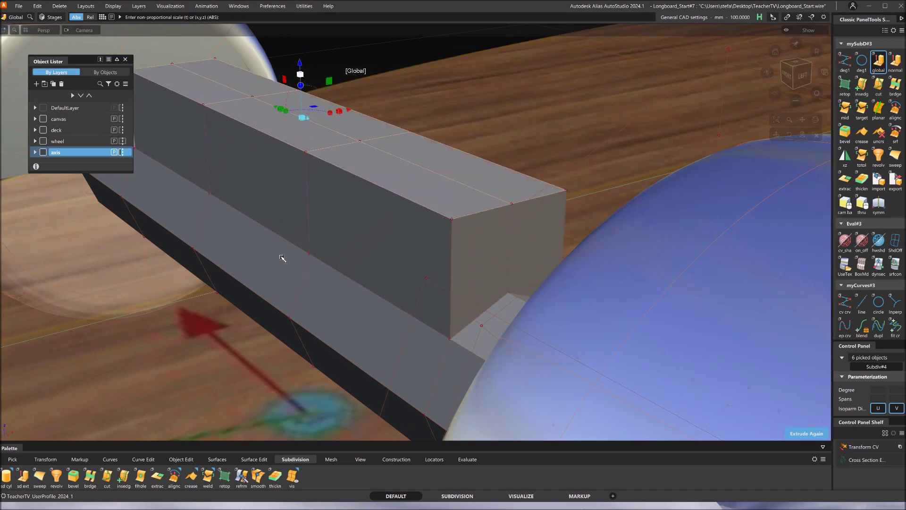
# Extrude the six picked top faces of the axis mount upward a second time with the global Extrude.
pyautogui.keyDown('alt'); pyautogui.keyDown('shift'); pyautogui.moveTo(481, 249); pyautogui.dragTo(511, 228); pyautogui.keyUp('shift'); pyautogui.keyUp('alt')
pyautogui.keyDown('alt'); pyautogui.keyDown('shift'); pyautogui.moveTo(401, 266); pyautogui.dragTo(416, 258); pyautogui.keyUp('shift'); pyautogui.keyUp('alt')
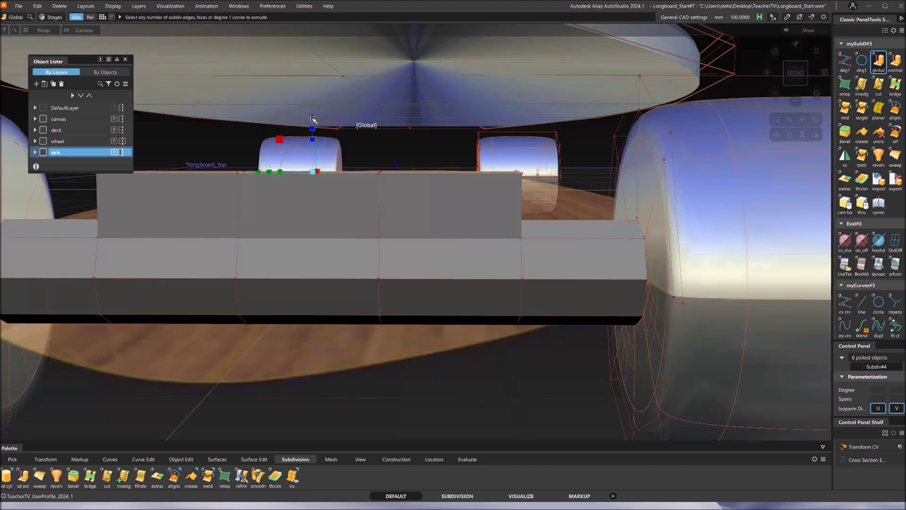
pyautogui.moveTo(312, 118); pyautogui.dragTo(317, 48)
# Flare the newly extruded top of the mount by scaling it wider both across and along the board.
pyautogui.keyDown('alt'); pyautogui.keyDown('shift'); pyautogui.moveTo(348, 176); pyautogui.dragTo(367, 189); pyautogui.keyUp('shift'); pyautogui.keyUp('alt')
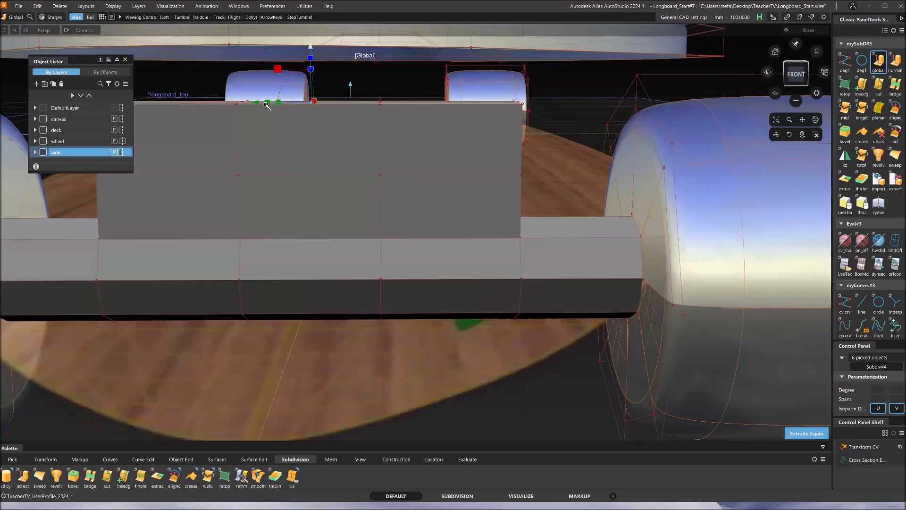
pyautogui.moveTo(267, 104); pyautogui.dragTo(277, 104)
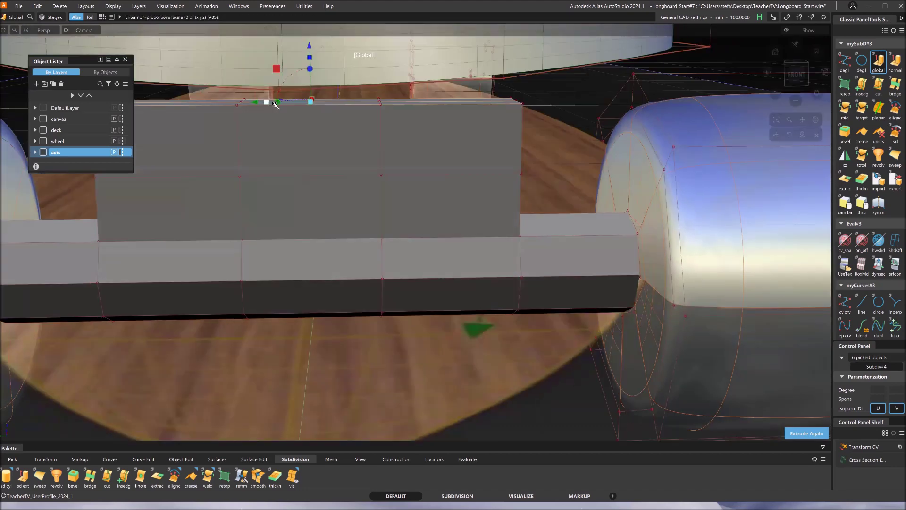
pyautogui.keyDown('alt'); pyautogui.keyDown('shift'); pyautogui.moveTo(172, 223); pyautogui.dragTo(287, 142); pyautogui.keyUp('shift'); pyautogui.keyUp('alt')
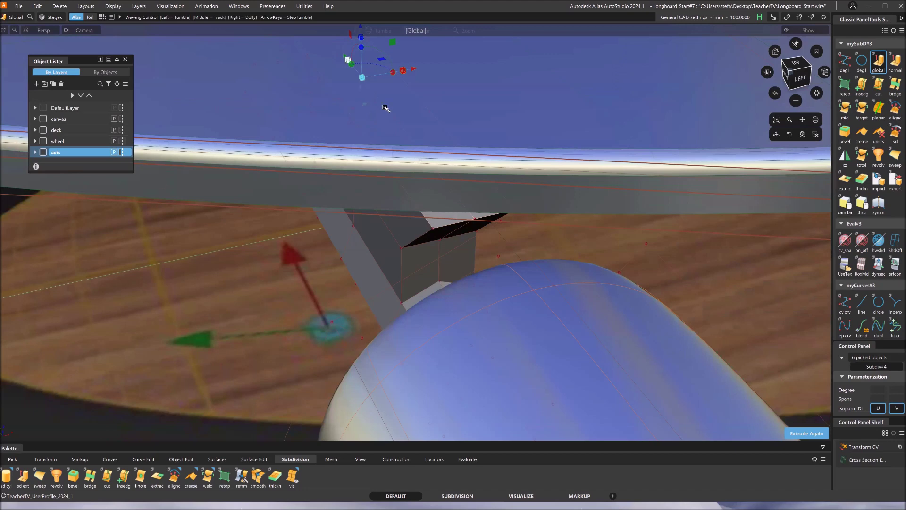
pyautogui.keyDown('alt'); pyautogui.keyDown('shift'); pyautogui.moveTo(361, 108); pyautogui.dragTo(412, 99); pyautogui.keyUp('shift'); pyautogui.keyUp('alt')
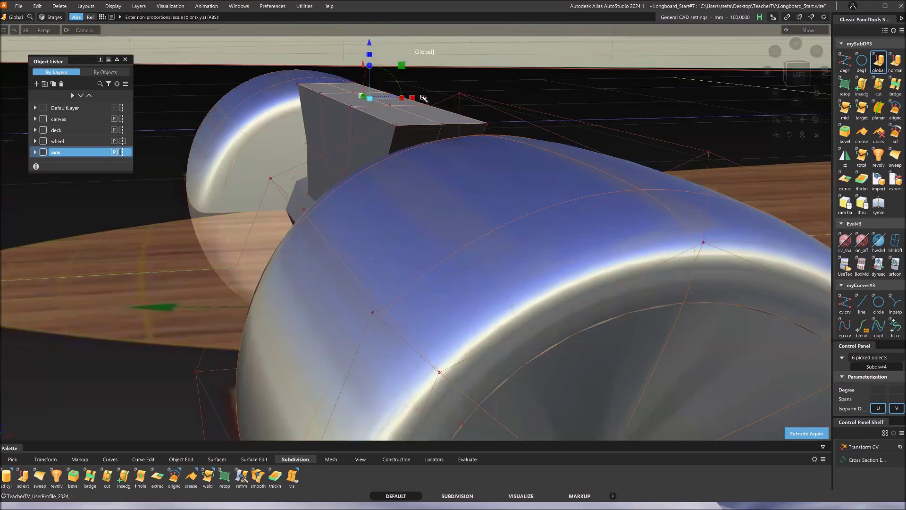
pyautogui.moveTo(424, 97); pyautogui.dragTo(437, 99)
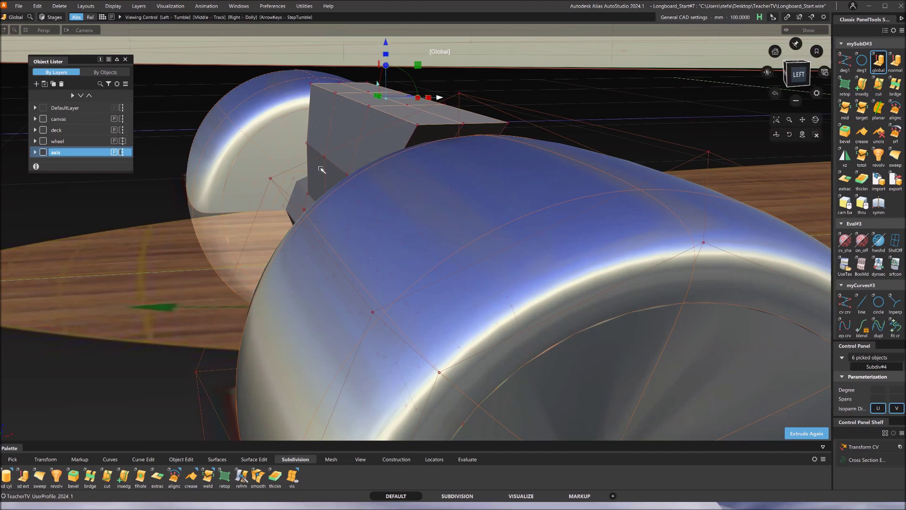
# Extrude the flared top faces of the mount upward a third time, until they reach into the deck's underside.
pyautogui.keyDown('alt'); pyautogui.keyDown('shift'); pyautogui.moveTo(523, 160); pyautogui.dragTo(490, 198); pyautogui.keyUp('shift'); pyautogui.keyUp('alt')
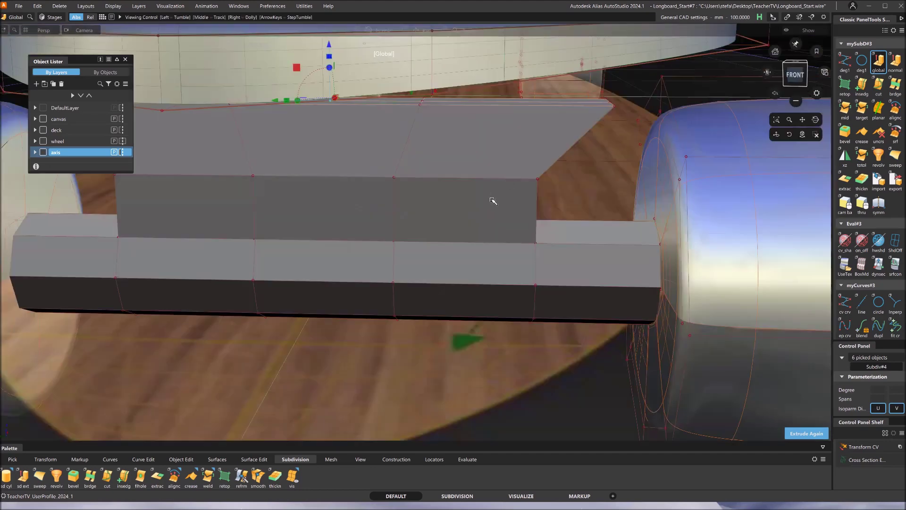
pyautogui.keyDown('alt'); pyautogui.keyDown('shift'); pyautogui.moveTo(499, 200); pyautogui.dragTo(505, 212, button='middle'); pyautogui.keyUp('shift'); pyautogui.keyUp('alt')
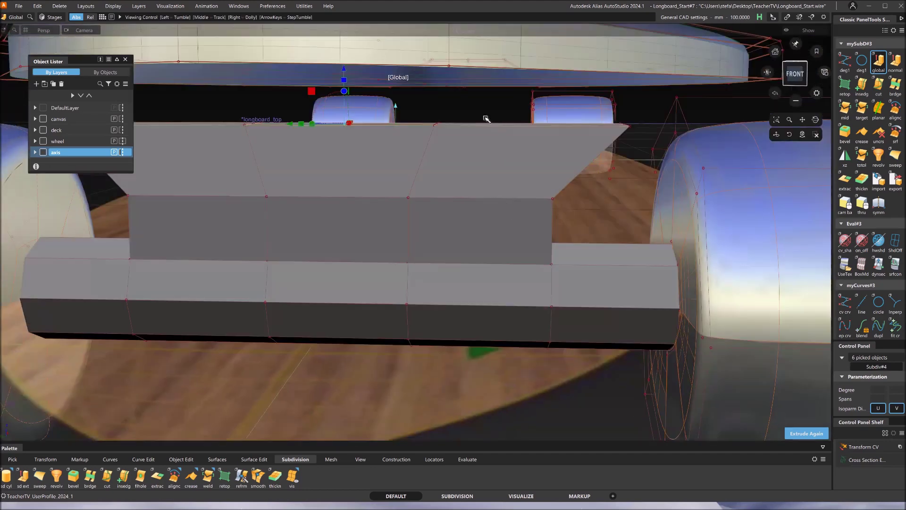
pyautogui.keyDown('alt'); pyautogui.keyDown('shift'); pyautogui.moveTo(371, 117); pyautogui.dragTo(375, 137, button='middle'); pyautogui.keyUp('shift'); pyautogui.keyUp('alt')
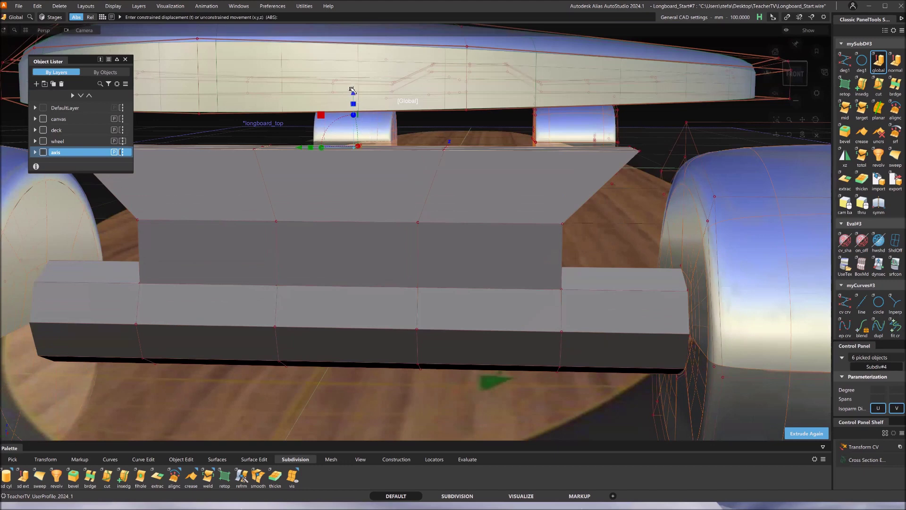
pyautogui.moveTo(354, 92); pyautogui.dragTo(370, 45)
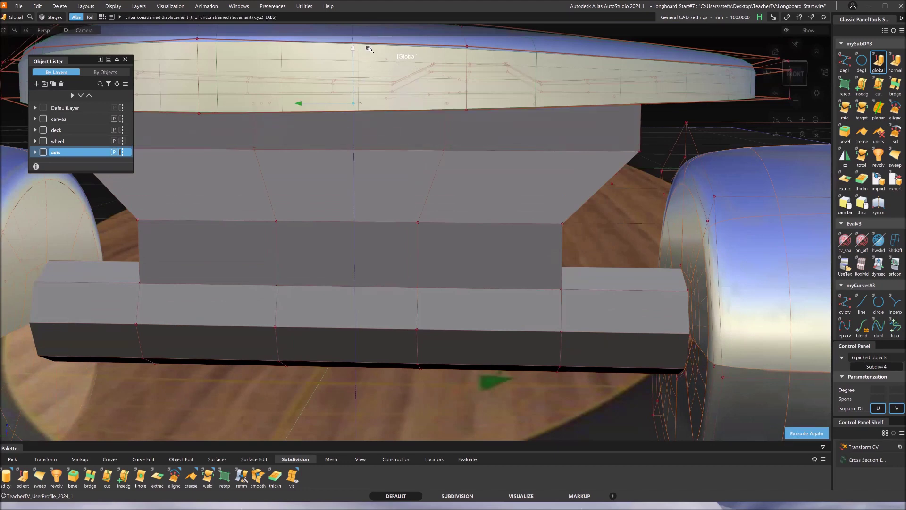
# Switch the axis from Box Mode back to its smooth subdivision display and view it from the front.
pyautogui.hotkey('shift', 'alt', 'Down')
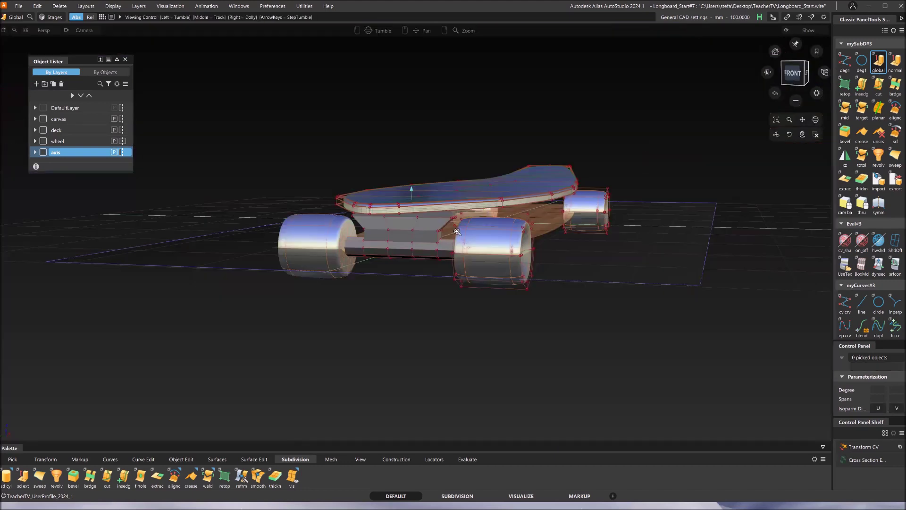
pyautogui.scroll(5, 441, 278)
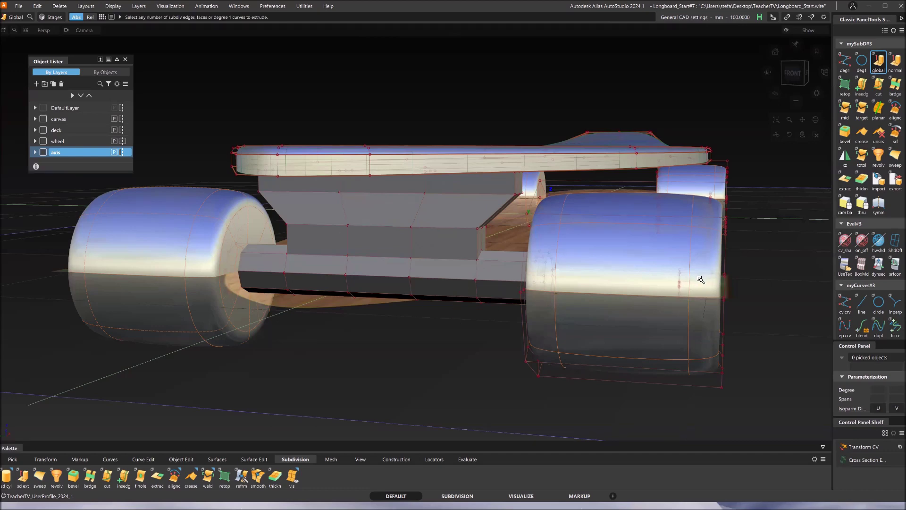
pyautogui.click(842, 266)
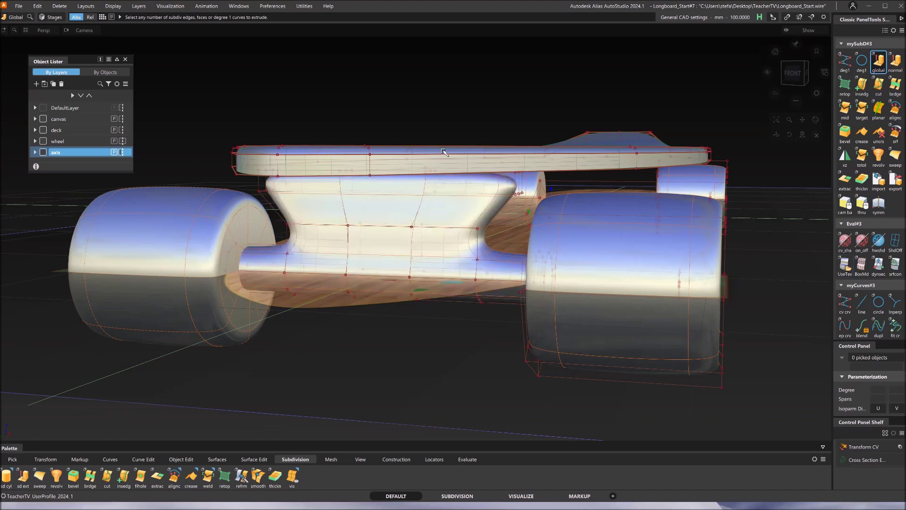
pyautogui.keyDown('alt'); pyautogui.keyDown('shift'); pyautogui.moveTo(348, 265); pyautogui.dragTo(466, 241); pyautogui.keyUp('shift'); pyautogui.keyUp('alt')
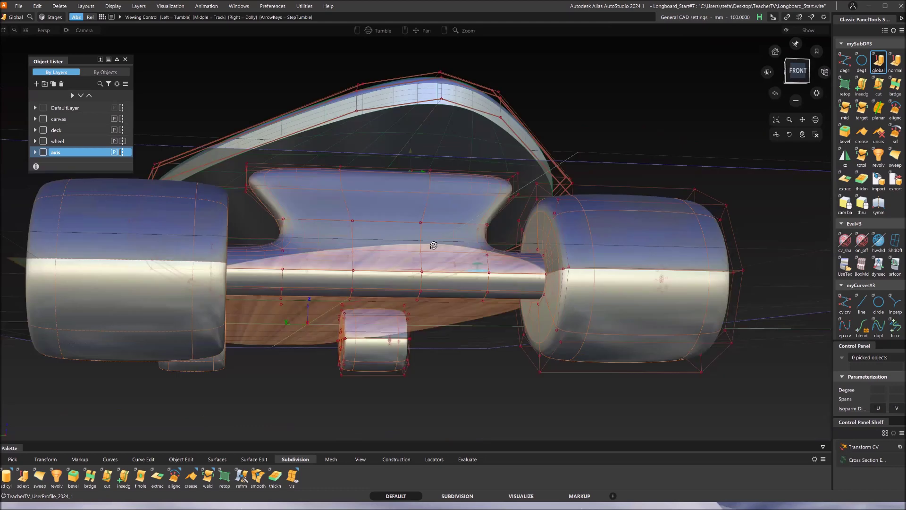
# Pick the ten edges around the mount's top rim on the axis body and crease them.
pyautogui.keyDown('alt'); pyautogui.keyDown('shift'); pyautogui.moveTo(439, 253); pyautogui.dragTo(422, 144, button='right'); pyautogui.keyUp('shift'); pyautogui.keyUp('alt')
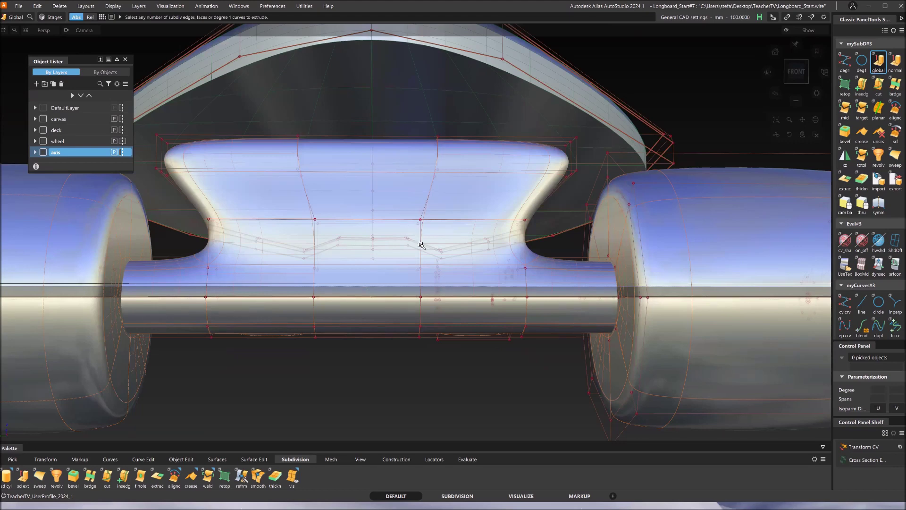
pyautogui.keyDown('ctrl'); pyautogui.keyDown('shift'); pyautogui.click(336, 164); pyautogui.keyUp('shift'); pyautogui.keyUp('ctrl')
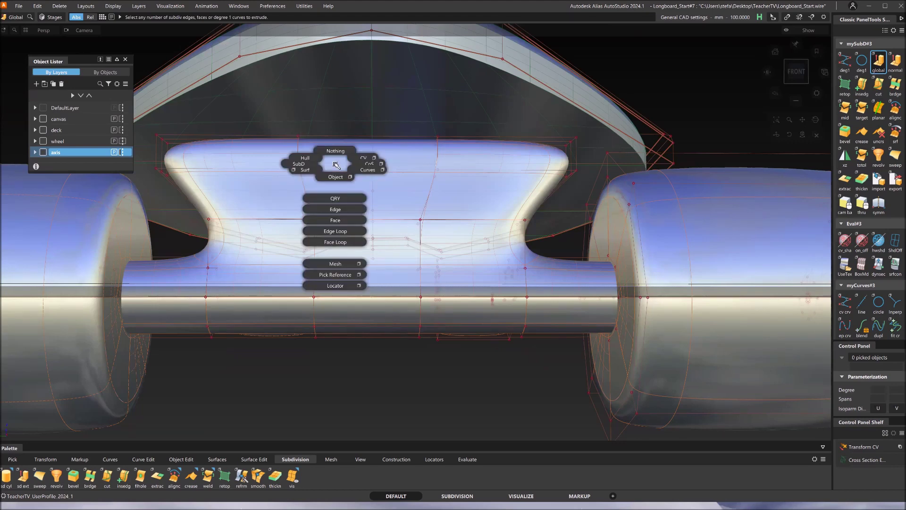
pyautogui.keyDown('ctrl'); pyautogui.keyDown('shift'); pyautogui.moveTo(333, 165); pyautogui.dragTo(335, 231); pyautogui.keyUp('shift'); pyautogui.keyUp('ctrl')
pyautogui.click(381, 136)
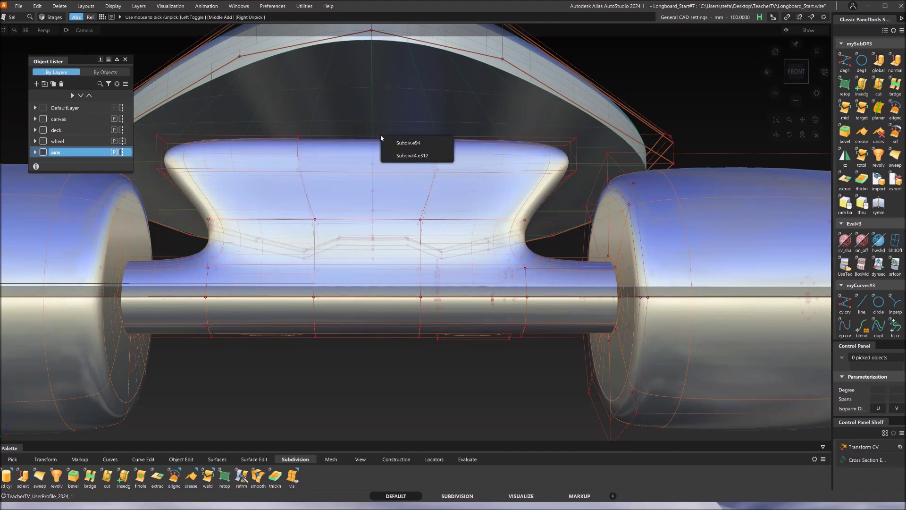
pyautogui.click(402, 156)
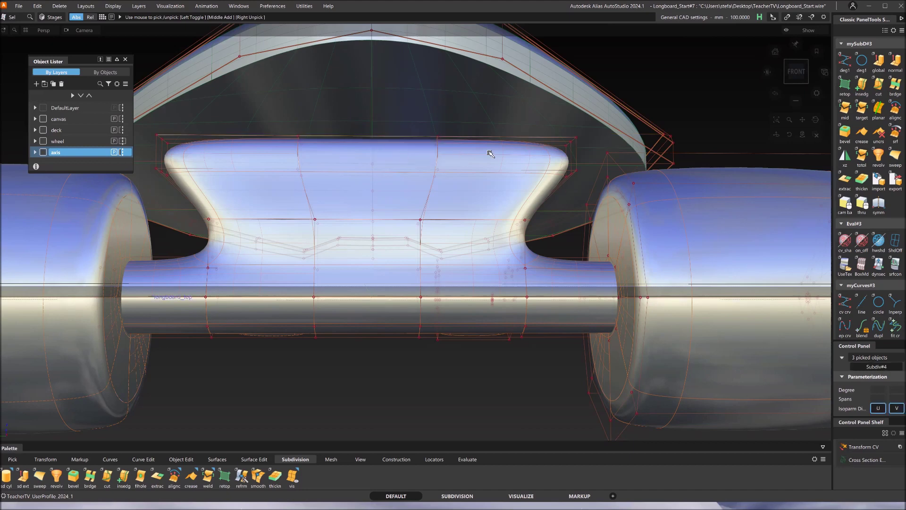
pyautogui.click(561, 148)
pyautogui.hotkey('alt', 'shift')
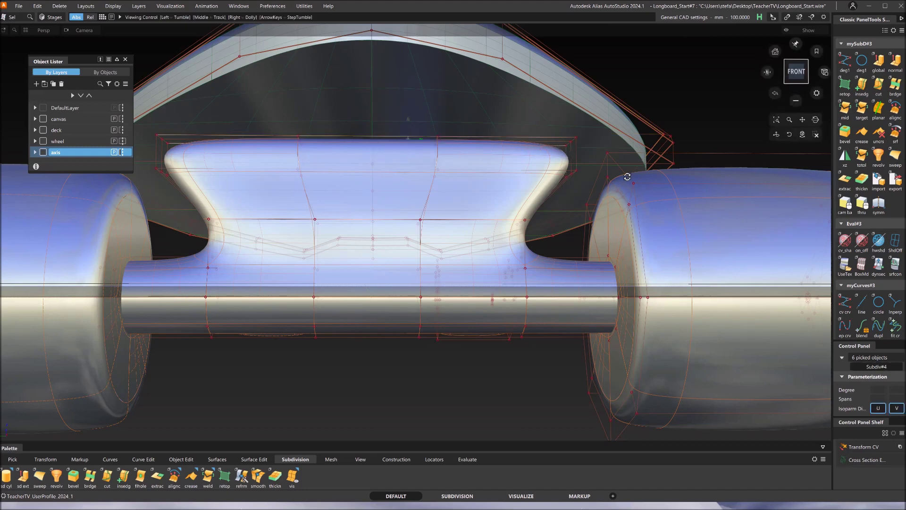
pyautogui.keyDown('alt'); pyautogui.keyDown('shift'); pyautogui.moveTo(627, 176); pyautogui.dragTo(425, 185); pyautogui.keyUp('shift'); pyautogui.keyUp('alt')
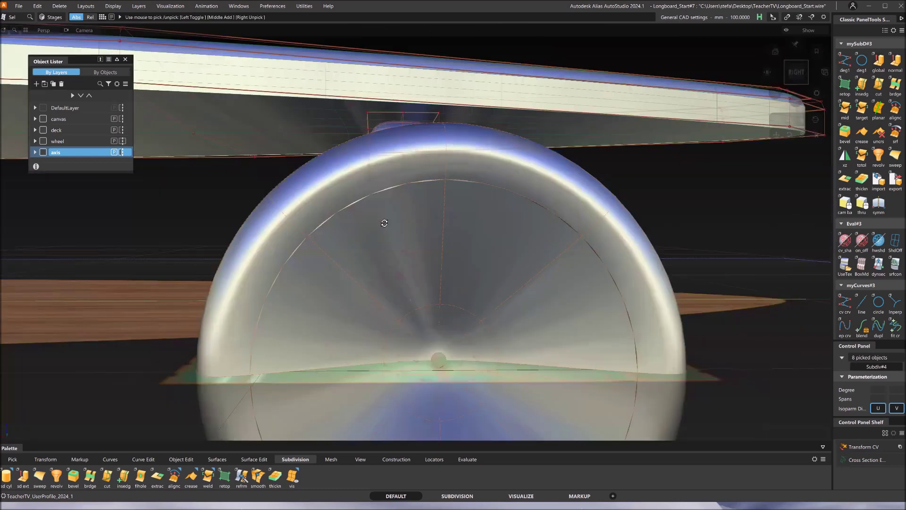
pyautogui.keyDown('alt'); pyautogui.keyDown('shift'); pyautogui.moveTo(384, 223); pyautogui.dragTo(233, 168); pyautogui.keyUp('shift'); pyautogui.keyUp('alt')
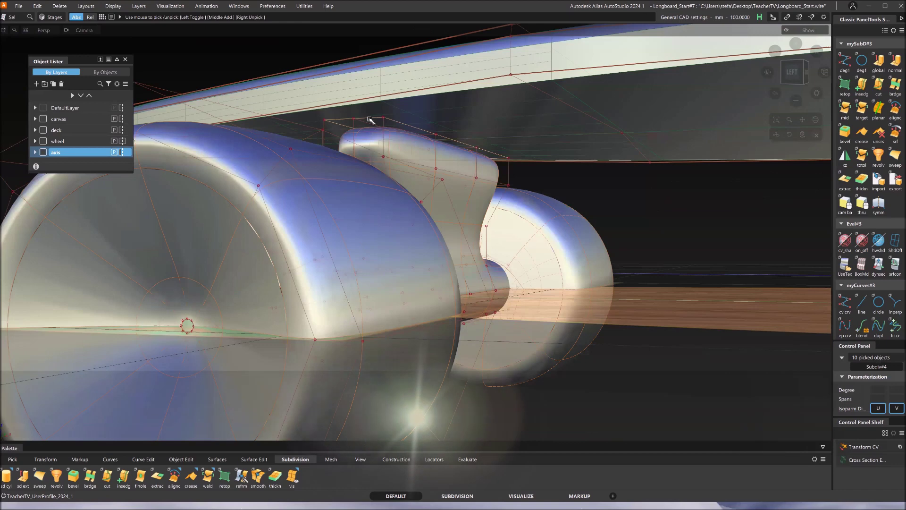
pyautogui.click(868, 135)
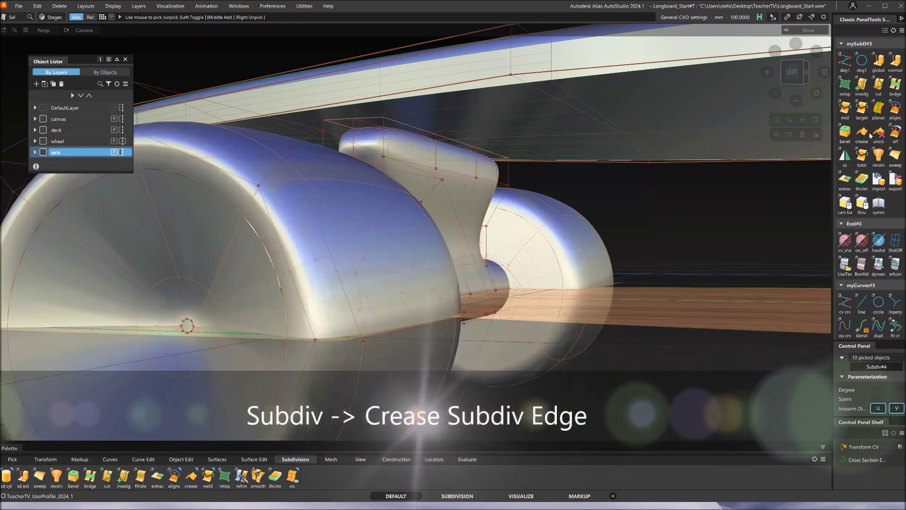
# Scale the creased top rim with Transform, non-proportionally across and along the board, so the mount flares out under the deck.
pyautogui.keyDown('alt'); pyautogui.keyDown('shift'); pyautogui.moveTo(380, 187); pyautogui.dragTo(178, 179); pyautogui.keyUp('shift'); pyautogui.keyUp('alt')
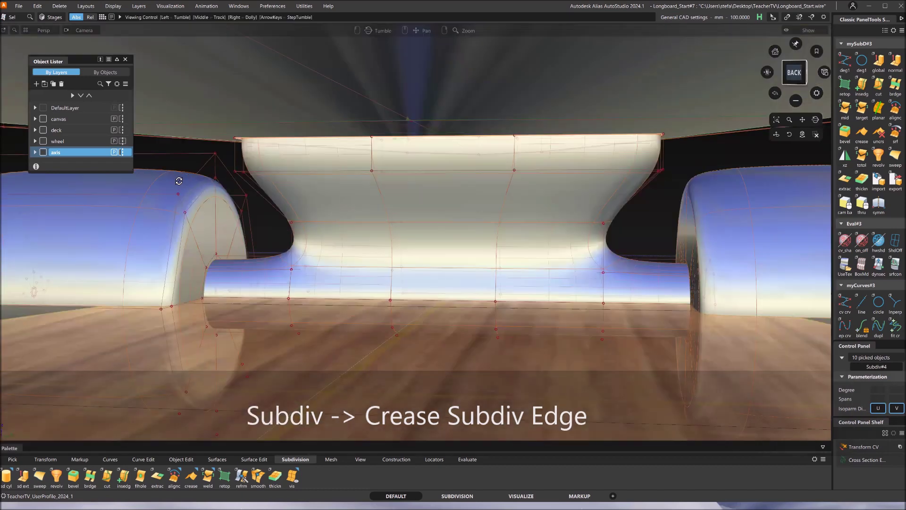
pyautogui.keyDown('ctrl'); pyautogui.keyDown('shift'); pyautogui.click(451, 177); pyautogui.keyUp('shift'); pyautogui.keyUp('ctrl')
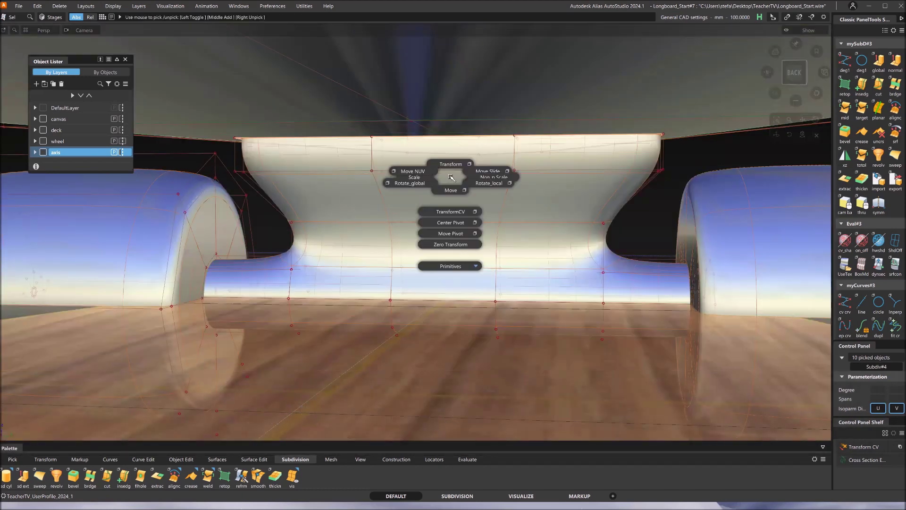
pyautogui.click(452, 167)
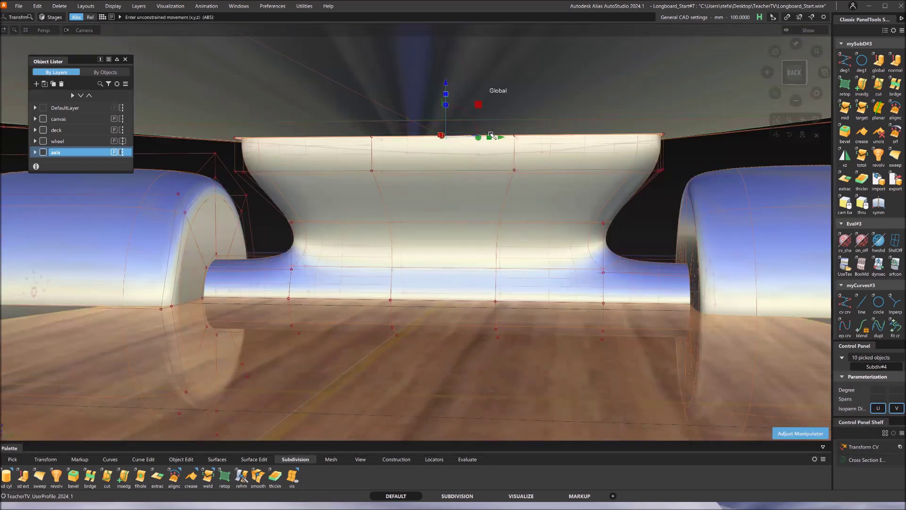
pyautogui.moveTo(490, 138); pyautogui.dragTo(493, 139)
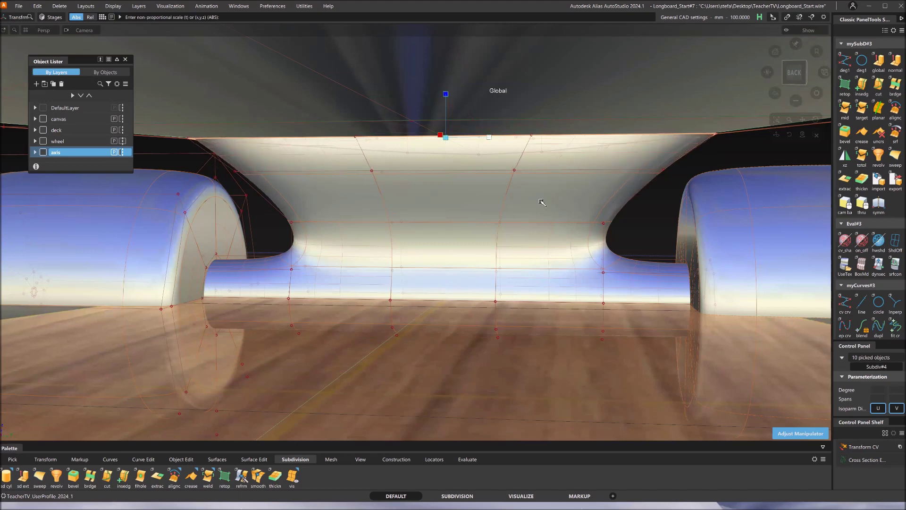
pyautogui.keyDown('alt'); pyautogui.keyDown('shift'); pyautogui.moveTo(452, 185); pyautogui.dragTo(281, 205); pyautogui.keyUp('shift'); pyautogui.keyUp('alt')
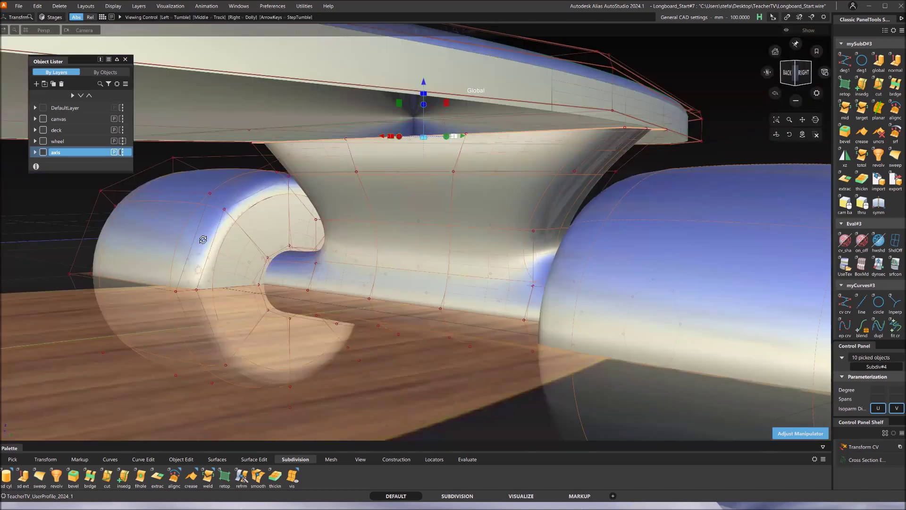
pyautogui.keyDown('alt'); pyautogui.keyDown('shift'); pyautogui.moveTo(539, 171); pyautogui.dragTo(438, 169); pyautogui.keyUp('shift'); pyautogui.keyUp('alt')
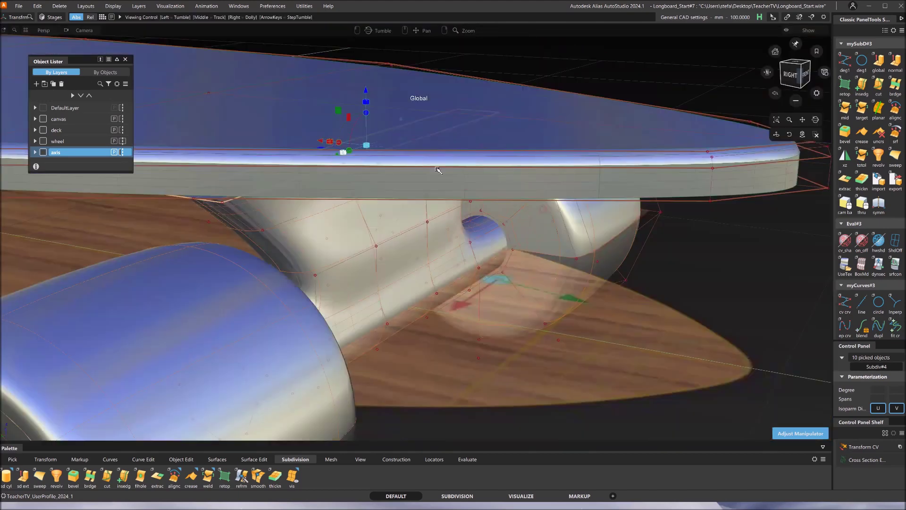
pyautogui.click(335, 152)
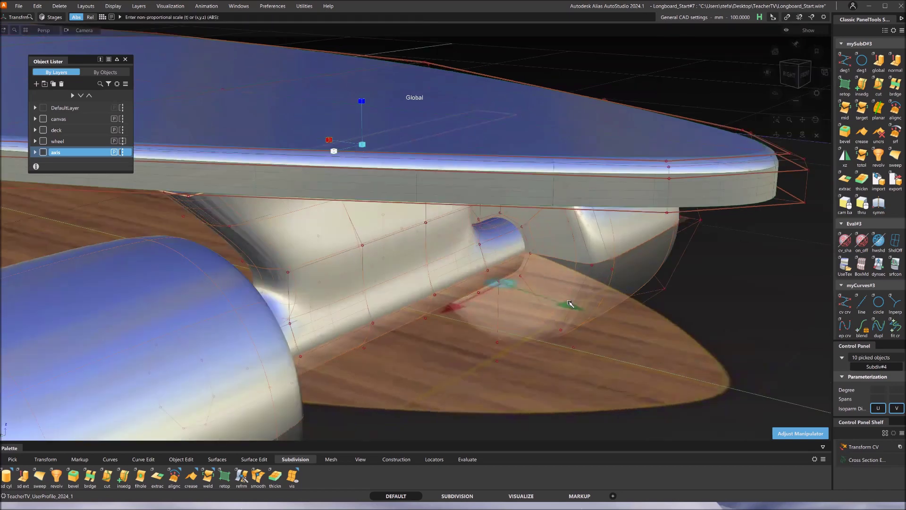
pyautogui.keyDown('alt'); pyautogui.keyDown('shift'); pyautogui.moveTo(382, 267); pyautogui.dragTo(369, 273); pyautogui.keyUp('shift'); pyautogui.keyUp('alt')
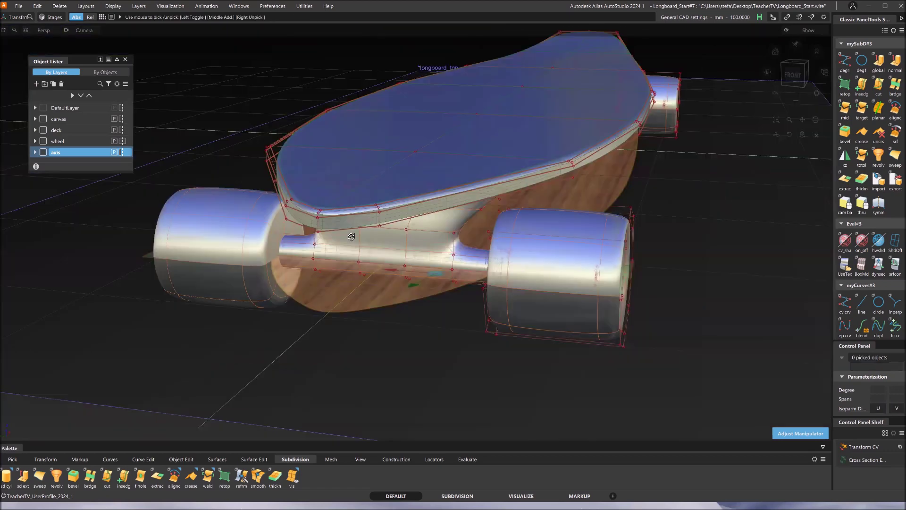
# Pick the whole axis body as an object and paste a copy of it in place.
pyautogui.keyDown('alt'); pyautogui.keyDown('shift'); pyautogui.moveTo(351, 237); pyautogui.dragTo(400, 249); pyautogui.keyUp('shift'); pyautogui.keyUp('alt')
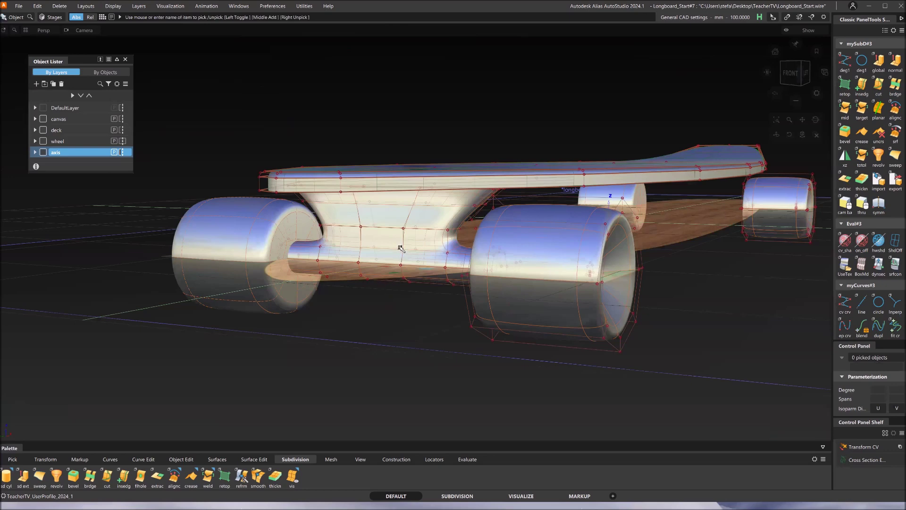
pyautogui.click(400, 249)
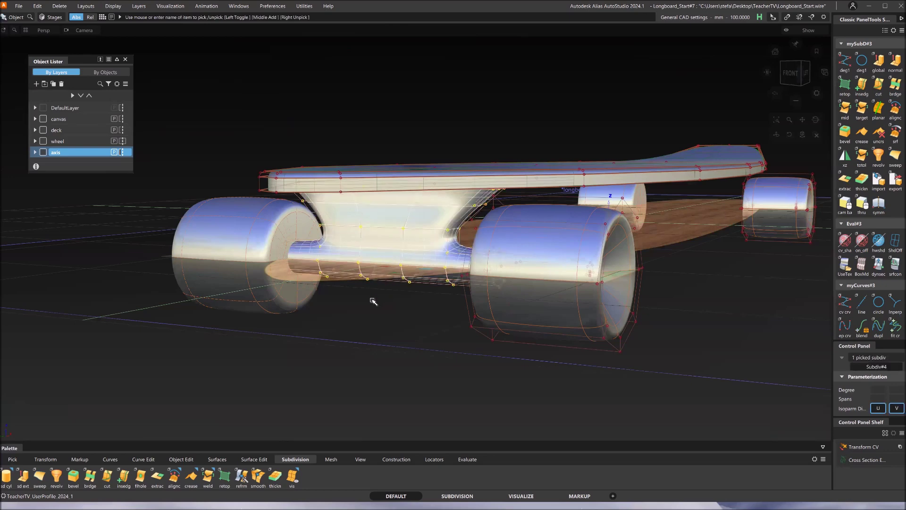
pyautogui.hotkey('ctrl', 'v')
# Move the pasted axis copy along the board with Transform to the wheel pair near the upturned end, and hide the canvas layer.
pyautogui.keyDown('ctrl'); pyautogui.keyDown('shift'); pyautogui.moveTo(387, 321); pyautogui.dragTo(397, 293, button='middle'); pyautogui.keyUp('shift'); pyautogui.keyUp('ctrl')
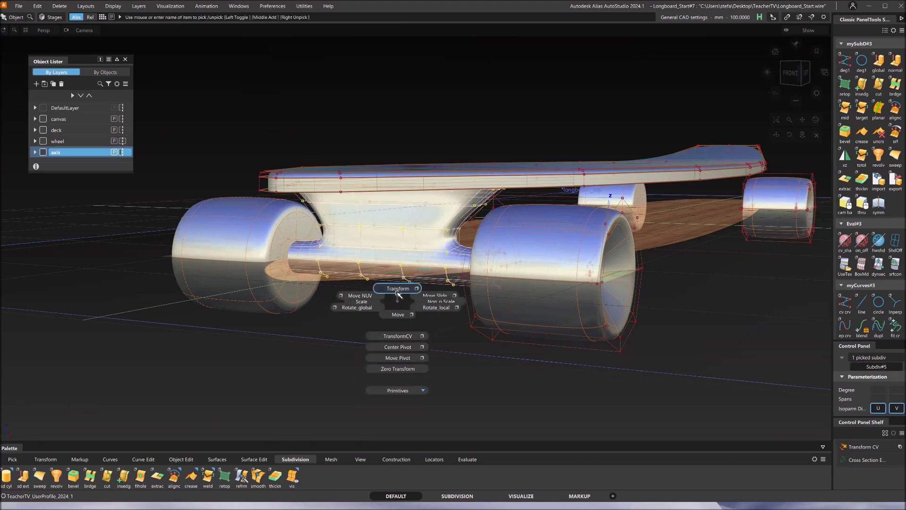
pyautogui.keyDown('ctrl'); pyautogui.keyDown('shift'); pyautogui.moveTo(477, 283); pyautogui.dragTo(477, 283); pyautogui.keyUp('shift'); pyautogui.keyUp('ctrl')
pyautogui.keyDown('alt'); pyautogui.keyDown('shift'); pyautogui.moveTo(352, 311); pyautogui.dragTo(445, 238); pyautogui.keyUp('shift'); pyautogui.keyUp('alt')
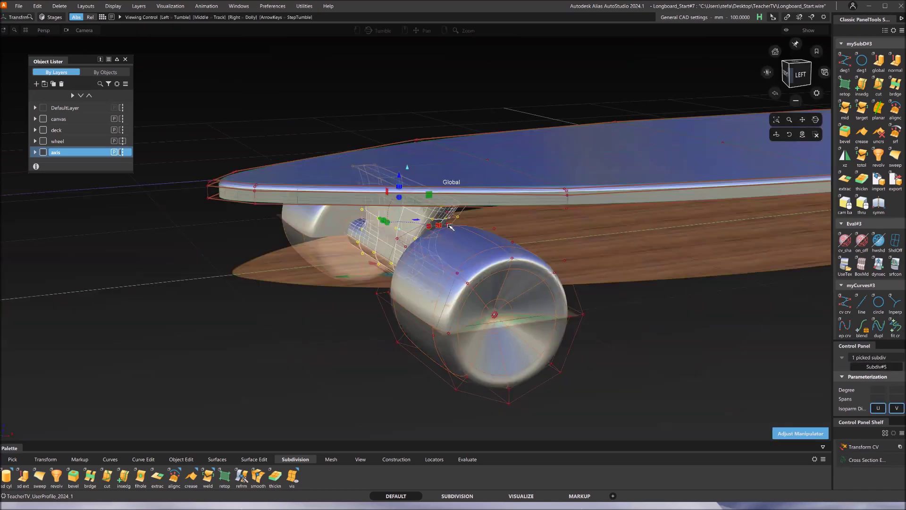
pyautogui.click(802, 77)
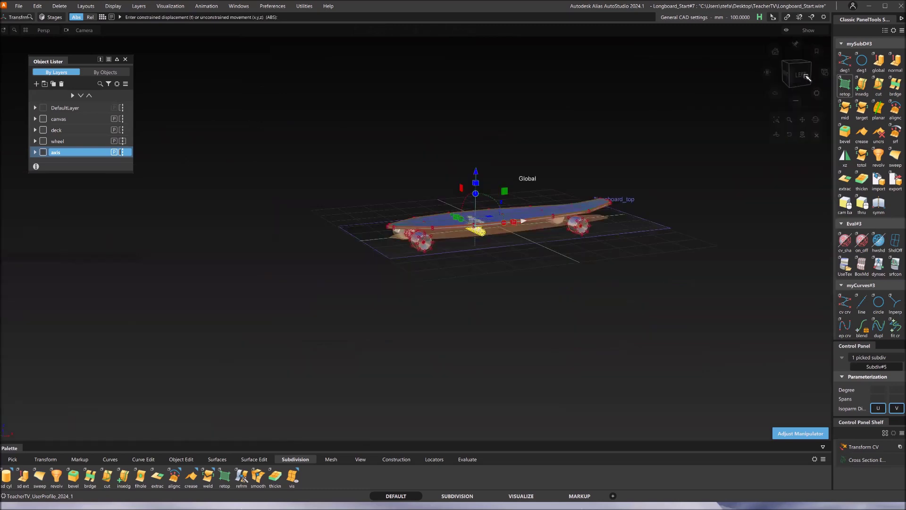
pyautogui.keyDown('alt'); pyautogui.keyDown('shift'); pyautogui.moveTo(563, 294); pyautogui.dragTo(550, 299, button='middle'); pyautogui.keyUp('shift'); pyautogui.keyUp('alt')
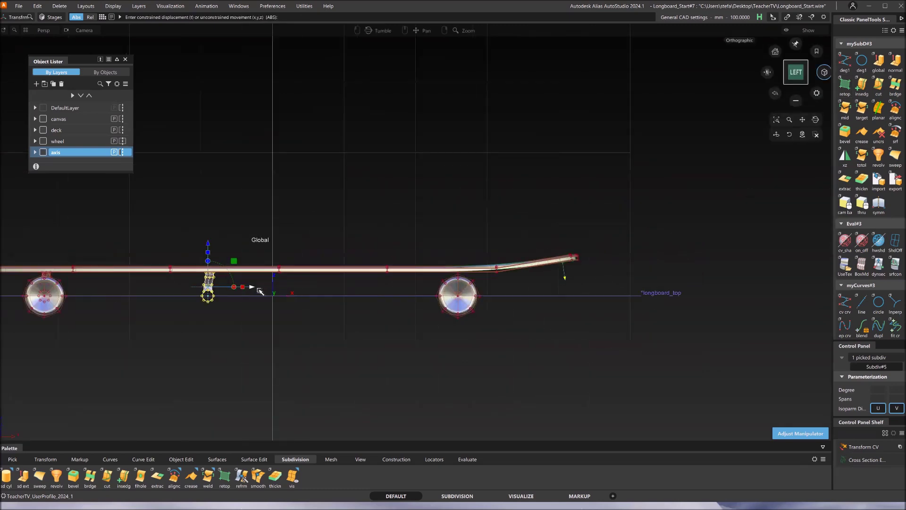
pyautogui.moveTo(254, 287); pyautogui.dragTo(557, 346)
pyautogui.keyDown('alt'); pyautogui.keyDown('shift'); pyautogui.moveTo(561, 345); pyautogui.dragTo(430, 354, button='right'); pyautogui.keyUp('shift'); pyautogui.keyUp('alt')
pyautogui.keyDown('alt'); pyautogui.keyDown('shift'); pyautogui.moveTo(430, 354); pyautogui.dragTo(502, 294, button='middle'); pyautogui.keyUp('shift'); pyautogui.keyUp('alt')
pyautogui.keyDown('alt'); pyautogui.keyDown('shift'); pyautogui.moveTo(530, 293); pyautogui.dragTo(524, 295, button='right'); pyautogui.keyUp('shift'); pyautogui.keyUp('alt')
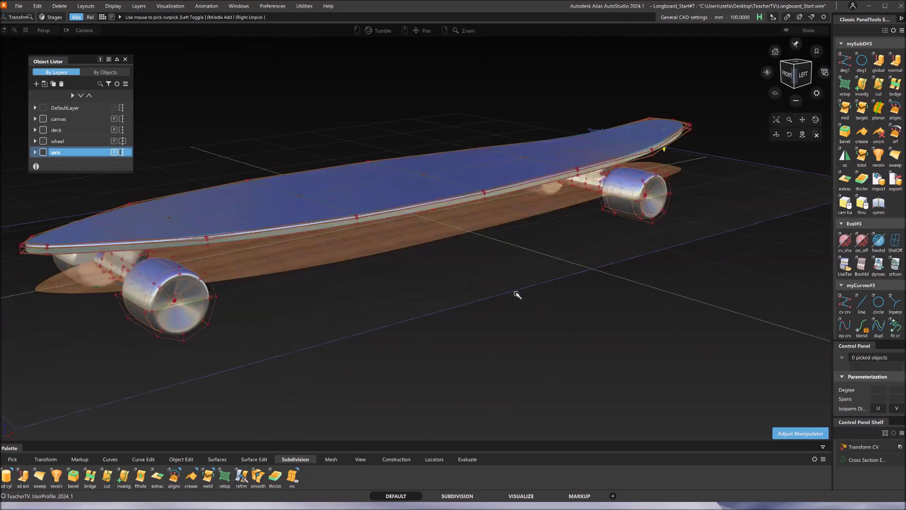
pyautogui.click(43, 119)
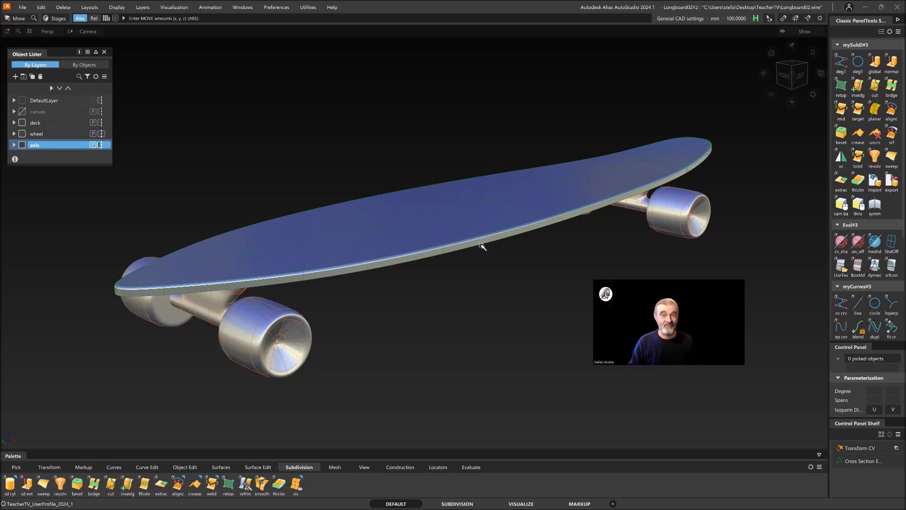
# Pick the deck in the left view and raise it vertically with Transform, leaving a gap above both axis mounts.
pyautogui.keyDown('alt'); pyautogui.keyDown('shift'); pyautogui.moveTo(495, 273); pyautogui.dragTo(455, 245); pyautogui.keyUp('shift'); pyautogui.keyUp('alt')
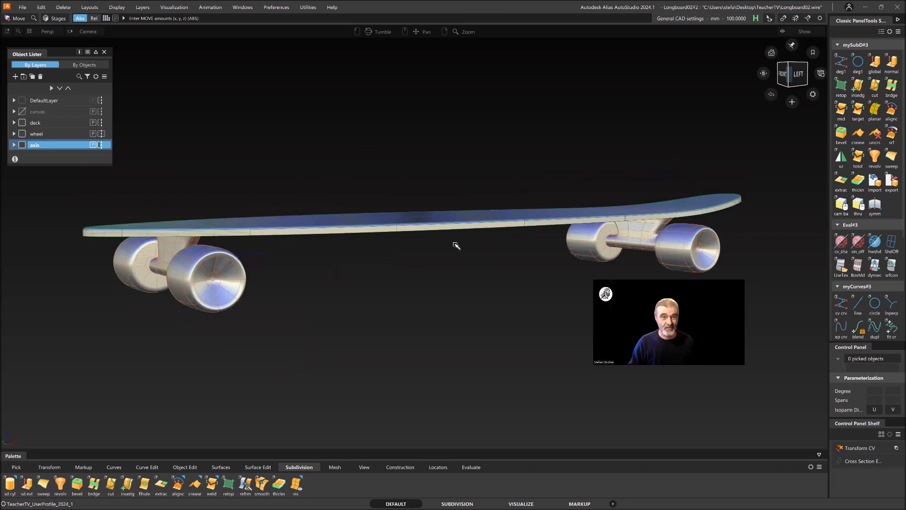
pyautogui.click(797, 75)
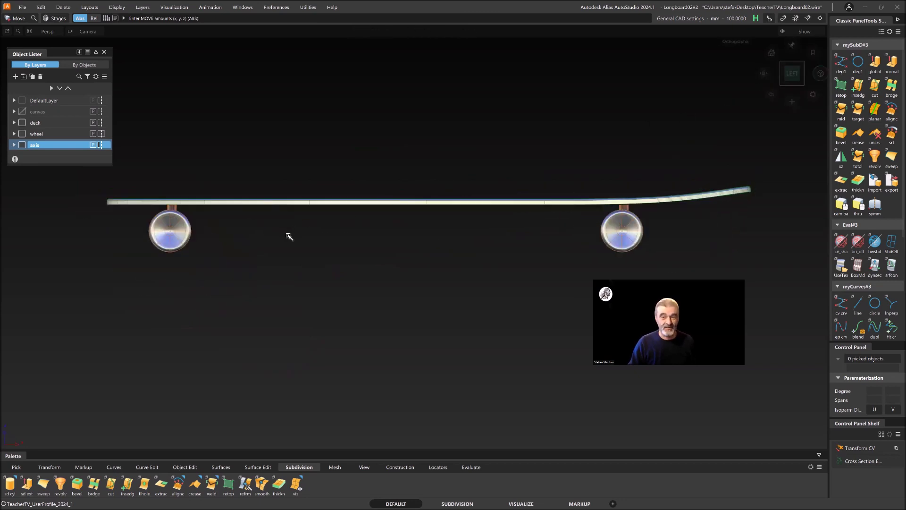
pyautogui.keyDown('ctrl'); pyautogui.keyDown('shift'); pyautogui.moveTo(289, 235); pyautogui.dragTo(296, 243); pyautogui.keyUp('shift'); pyautogui.keyUp('ctrl')
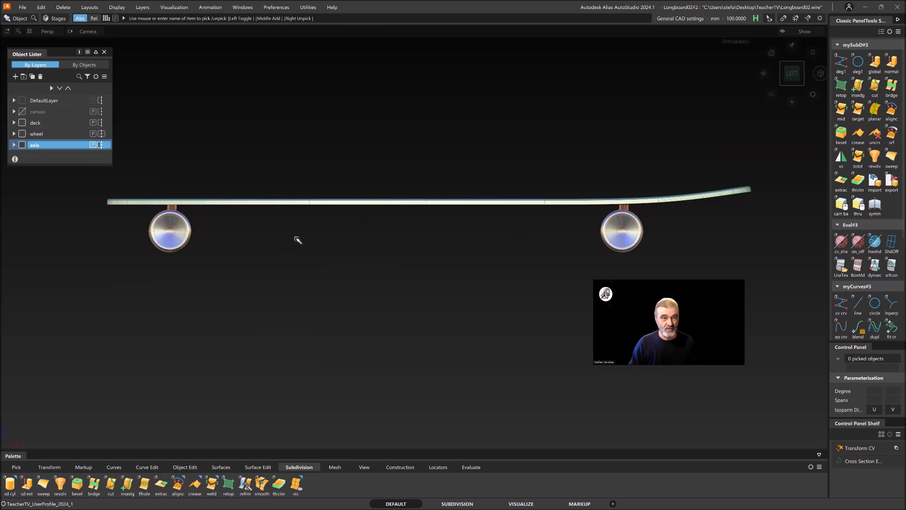
pyautogui.moveTo(346, 190); pyautogui.dragTo(350, 211)
pyautogui.moveTo(427, 152); pyautogui.dragTo(428, 143)
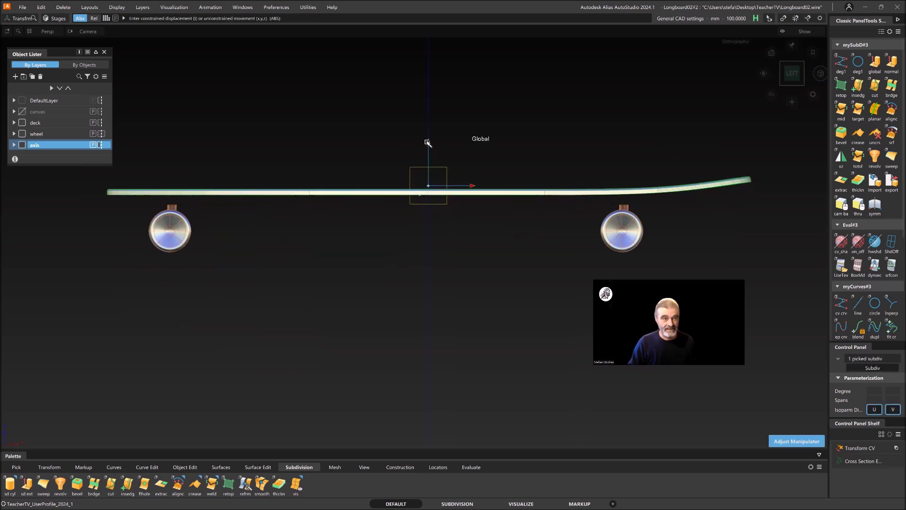
pyautogui.keyDown('ctrl'); pyautogui.keyDown('shift'); pyautogui.moveTo(400, 273); pyautogui.dragTo(414, 214); pyautogui.keyUp('shift'); pyautogui.keyUp('ctrl')
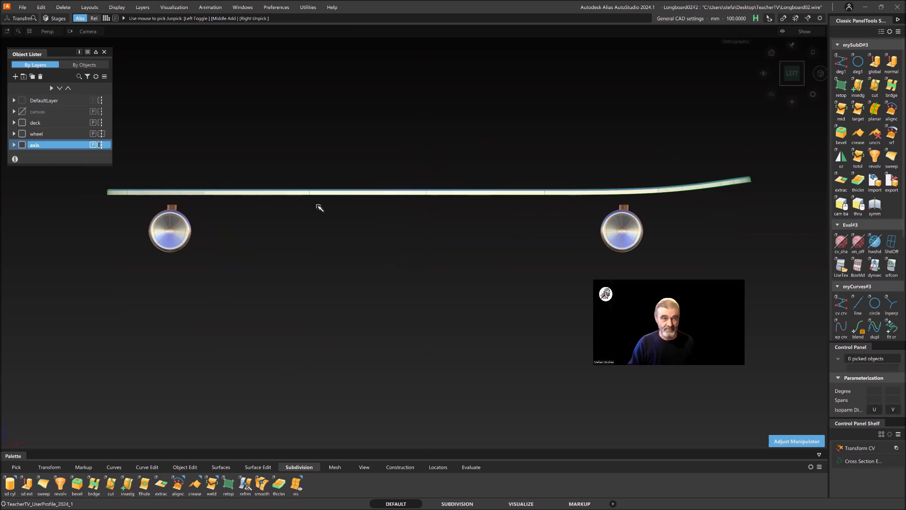
# Pick both axis bodies as objects and turn on the display of their control vertices.
pyautogui.keyDown('alt'); pyautogui.keyDown('shift'); pyautogui.moveTo(93, 233); pyautogui.dragTo(252, 251); pyautogui.keyUp('shift'); pyautogui.keyUp('alt')
pyautogui.keyDown('ctrl'); pyautogui.keyDown('shift'); pyautogui.moveTo(335, 236); pyautogui.dragTo(333, 250); pyautogui.keyUp('shift'); pyautogui.keyUp('ctrl')
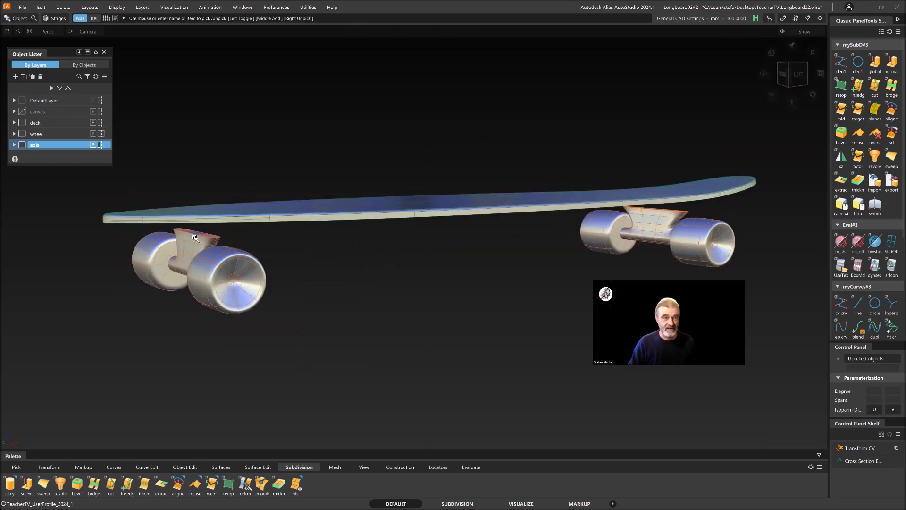
pyautogui.click(201, 239)
pyautogui.click(650, 214)
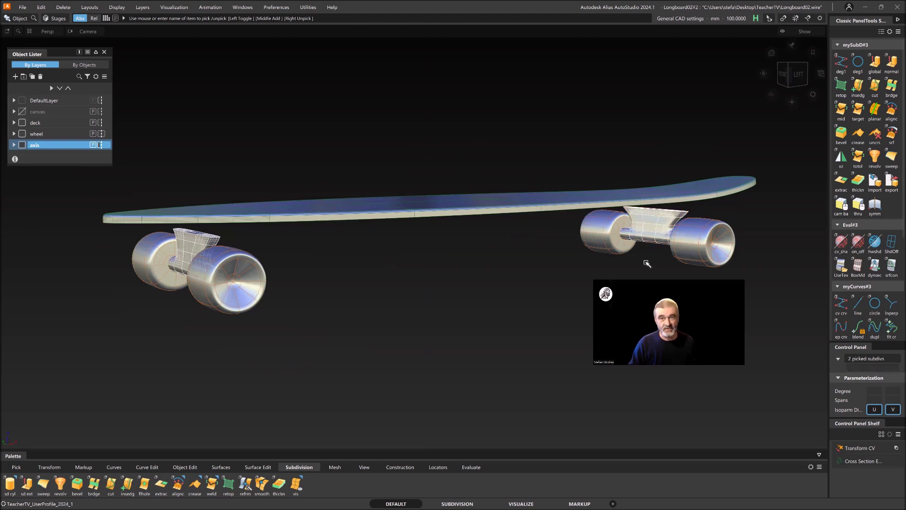
pyautogui.keyDown('ctrl'); pyautogui.keyDown('shift'); pyautogui.moveTo(404, 265); pyautogui.dragTo(269, 245); pyautogui.keyUp('shift'); pyautogui.keyUp('ctrl')
# Pick the top row of CVs on both axis mounts in the left view, 24 CVs in total.
pyautogui.click(791, 73)
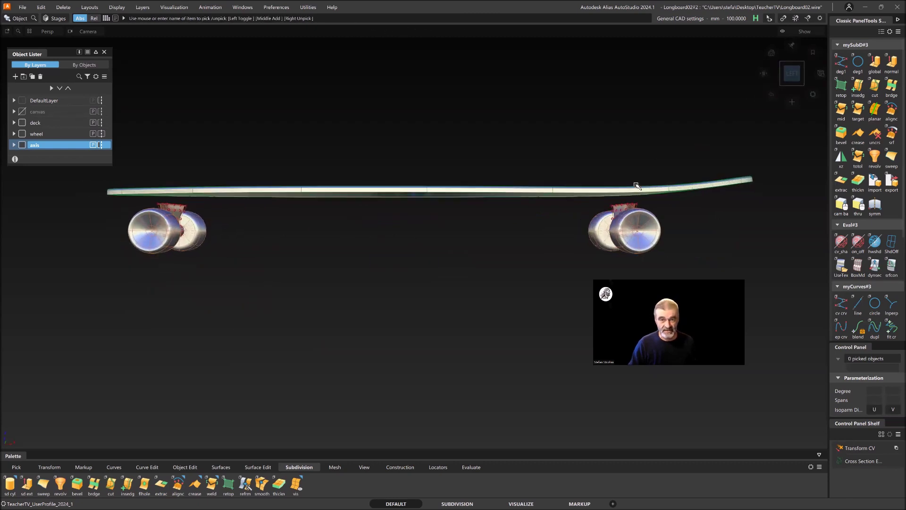
pyautogui.click(632, 207)
pyautogui.keyDown('ctrl'); pyautogui.keyDown('shift'); pyautogui.moveTo(543, 230); pyautogui.dragTo(543, 201); pyautogui.keyUp('shift'); pyautogui.keyUp('ctrl')
pyautogui.keyDown('ctrl'); pyautogui.keyDown('shift'); pyautogui.moveTo(490, 261); pyautogui.dragTo(513, 260); pyautogui.keyUp('shift'); pyautogui.keyUp('ctrl')
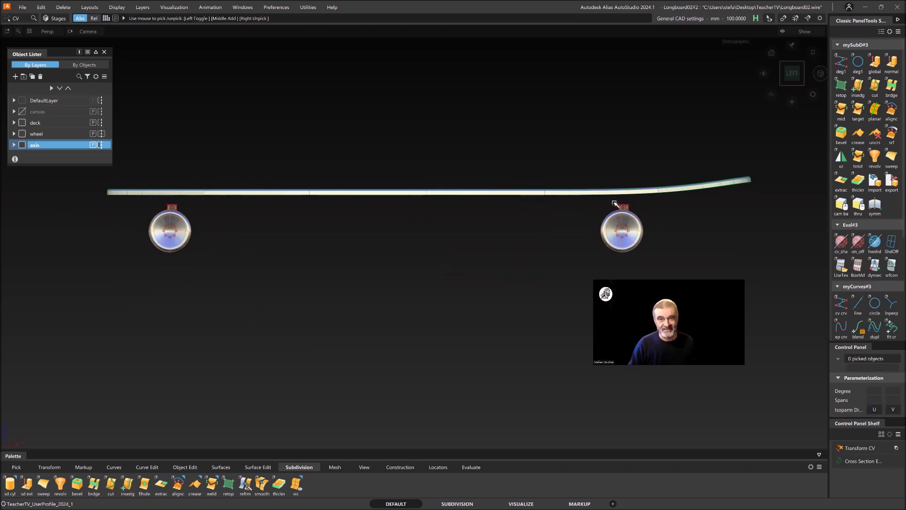
pyautogui.click(635, 208)
pyautogui.click(176, 208)
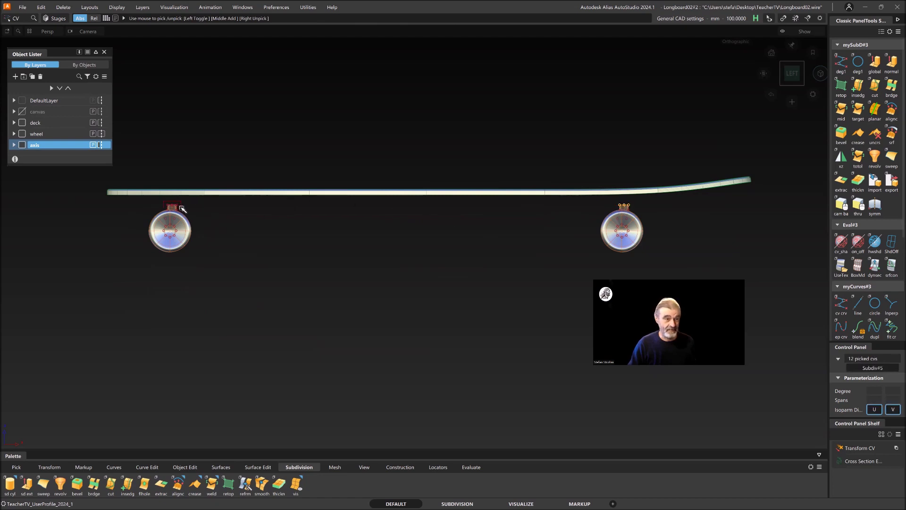
pyautogui.keyDown('alt'); pyautogui.keyDown('shift'); pyautogui.moveTo(328, 239); pyautogui.dragTo(563, 263); pyautogui.keyUp('shift'); pyautogui.keyUp('alt')
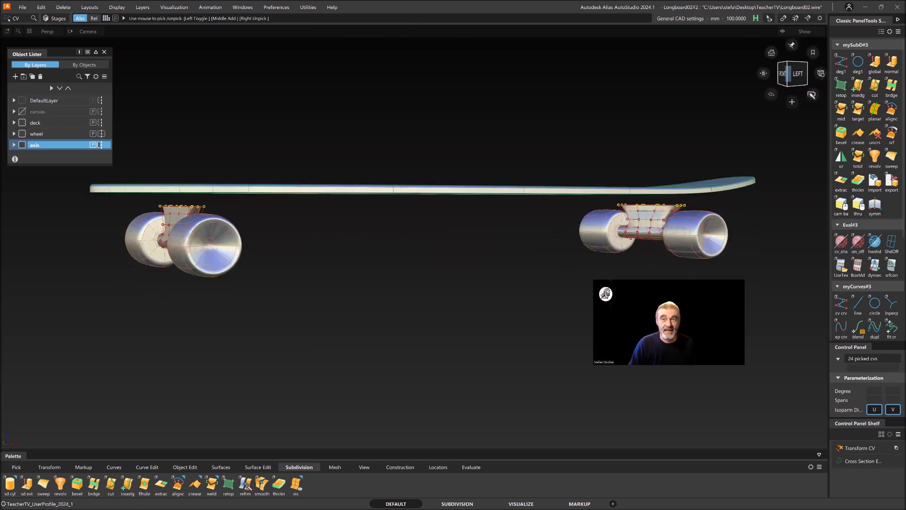
pyautogui.click(792, 73)
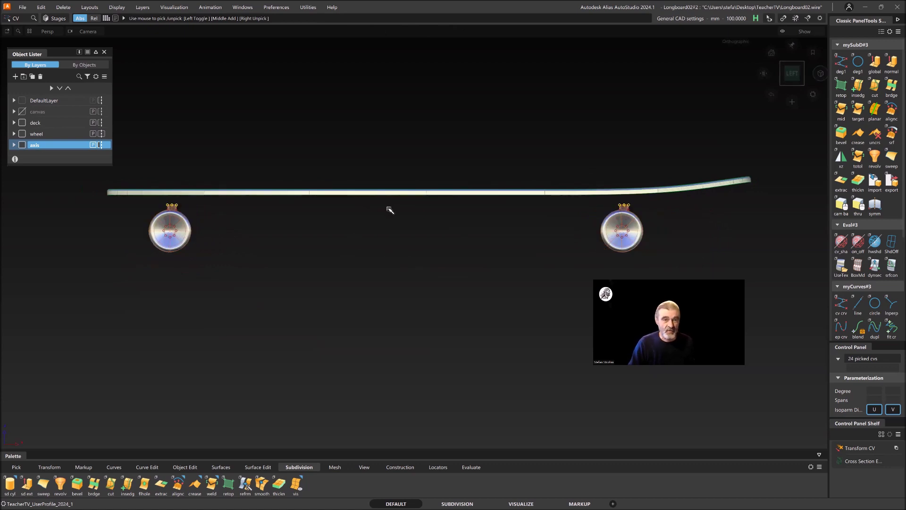
# Move the picked top CVs vertically, snapping them to the underside of the deck so both mounts meet it, and clear the selection.
pyautogui.keyDown('ctrl'); pyautogui.keyDown('shift'); pyautogui.moveTo(388, 209); pyautogui.dragTo(390, 212, button='middle'); pyautogui.keyUp('shift'); pyautogui.keyUp('ctrl')
pyautogui.click(389, 223)
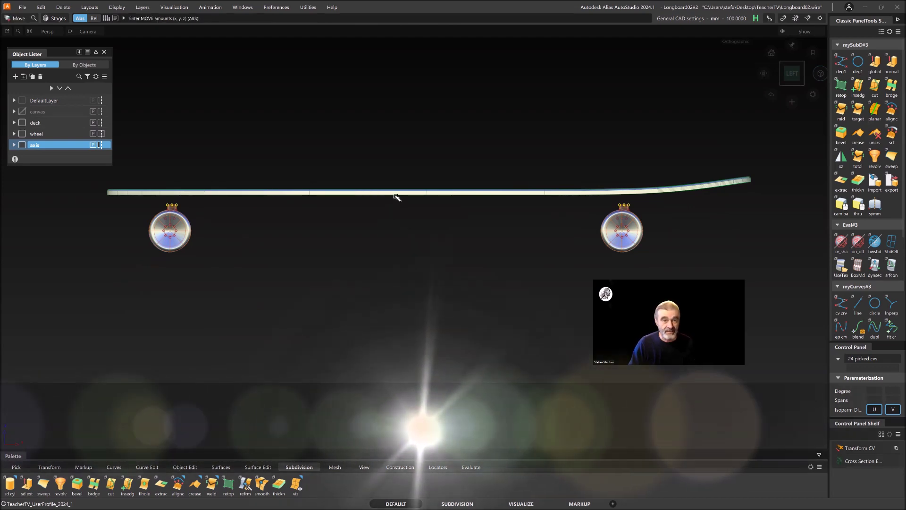
pyautogui.keyDown('ctrl'); pyautogui.keyDown('alt'); pyautogui.moveTo(396, 195); pyautogui.dragTo(394, 196, button='right'); pyautogui.keyUp('alt'); pyautogui.keyUp('ctrl')
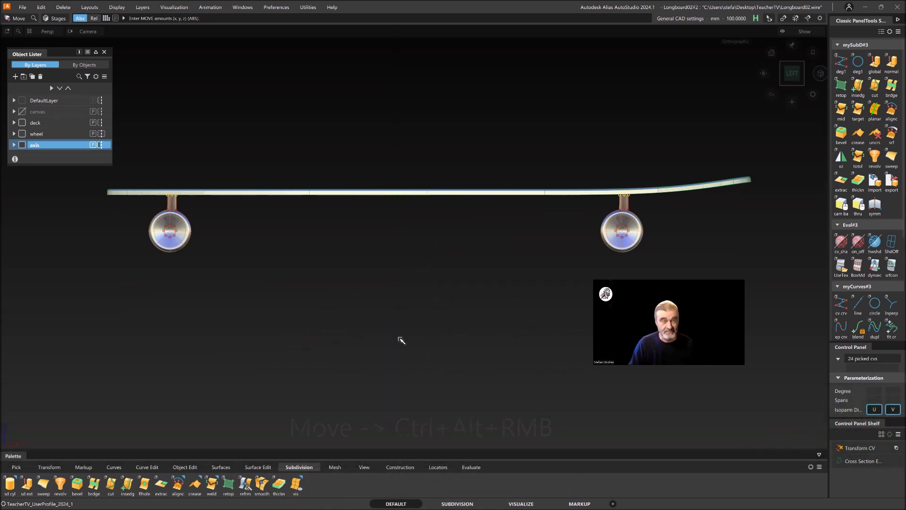
pyautogui.keyDown('ctrl'); pyautogui.keyDown('shift'); pyautogui.moveTo(411, 338); pyautogui.dragTo(414, 250); pyautogui.keyUp('shift'); pyautogui.keyUp('ctrl')
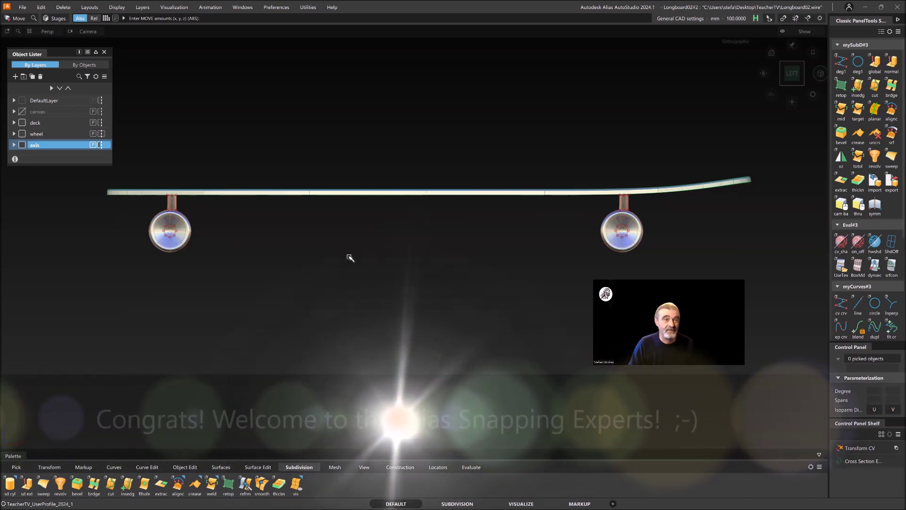
pyautogui.keyDown('alt'); pyautogui.keyDown('shift'); pyautogui.moveTo(312, 245); pyautogui.dragTo(444, 276); pyautogui.keyUp('shift'); pyautogui.keyUp('alt')
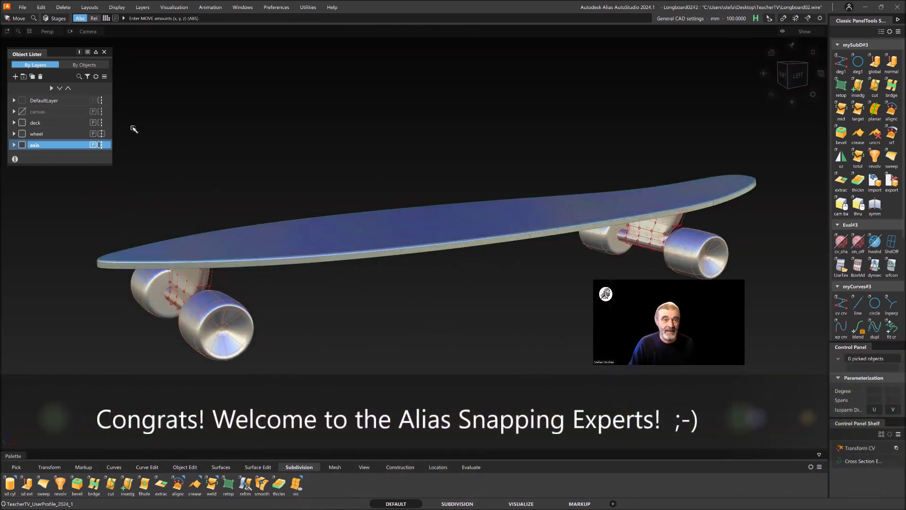
pyautogui.keyDown('alt'); pyautogui.keyDown('shift'); pyautogui.moveTo(336, 274); pyautogui.dragTo(188, 174); pyautogui.keyUp('shift'); pyautogui.keyUp('alt')
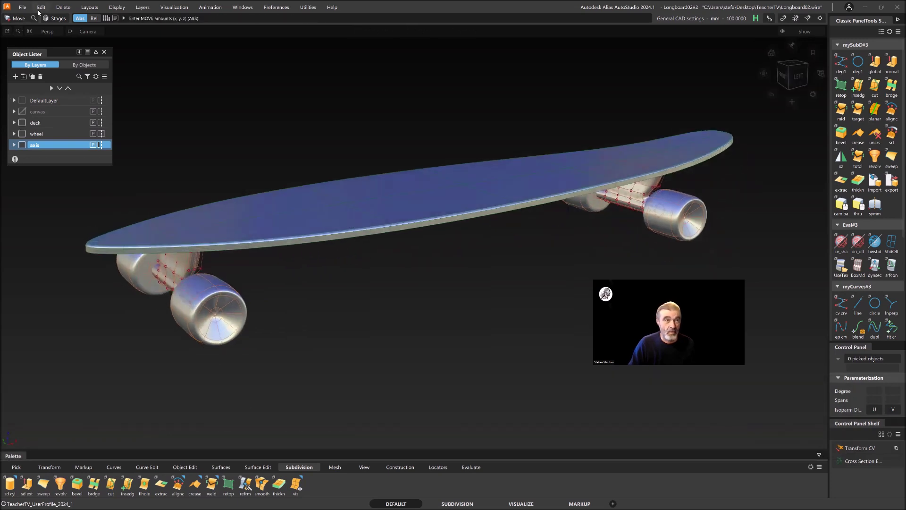